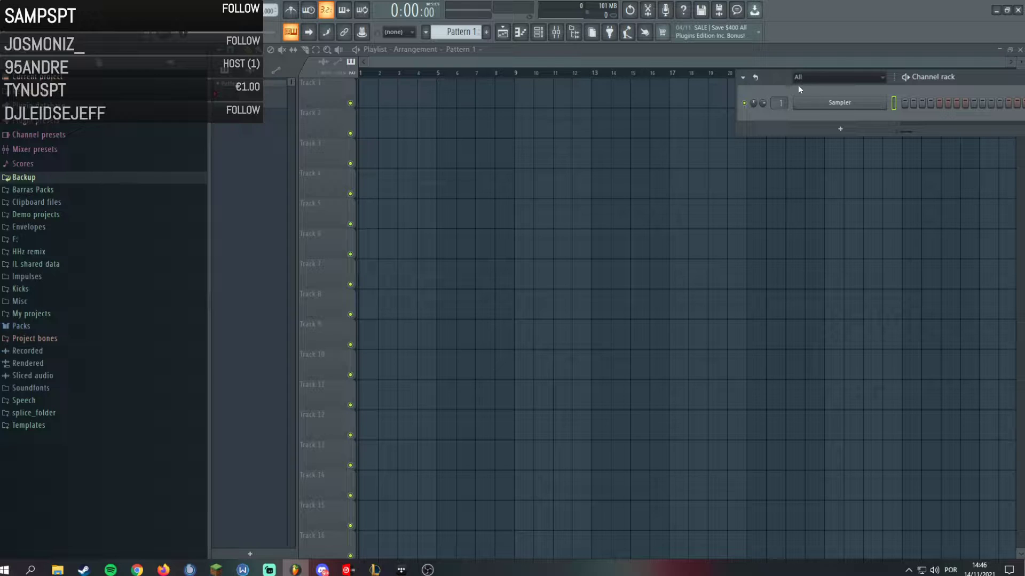
left_click_drag(776, 76, 605, 74)
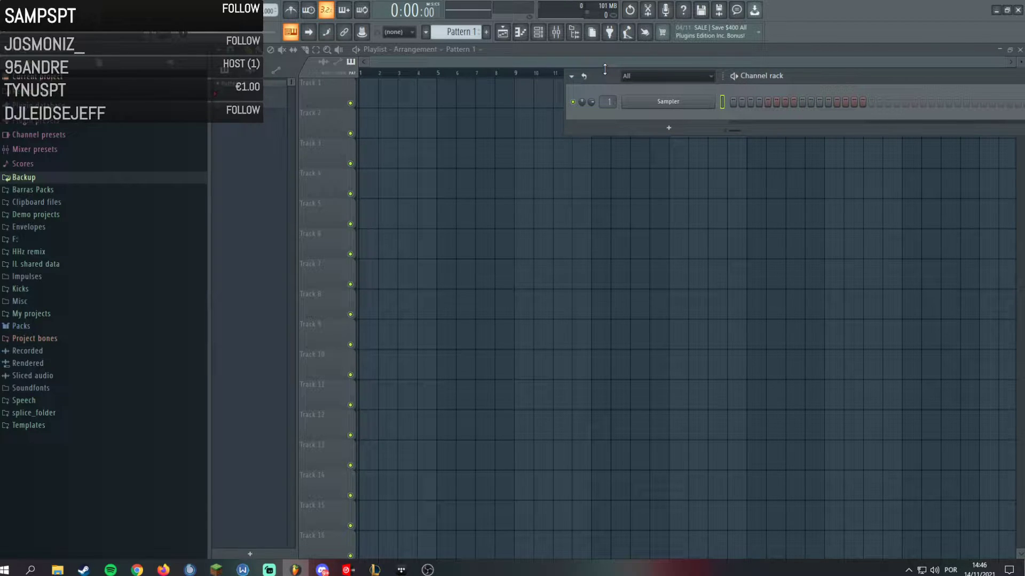
right_click(645, 111)
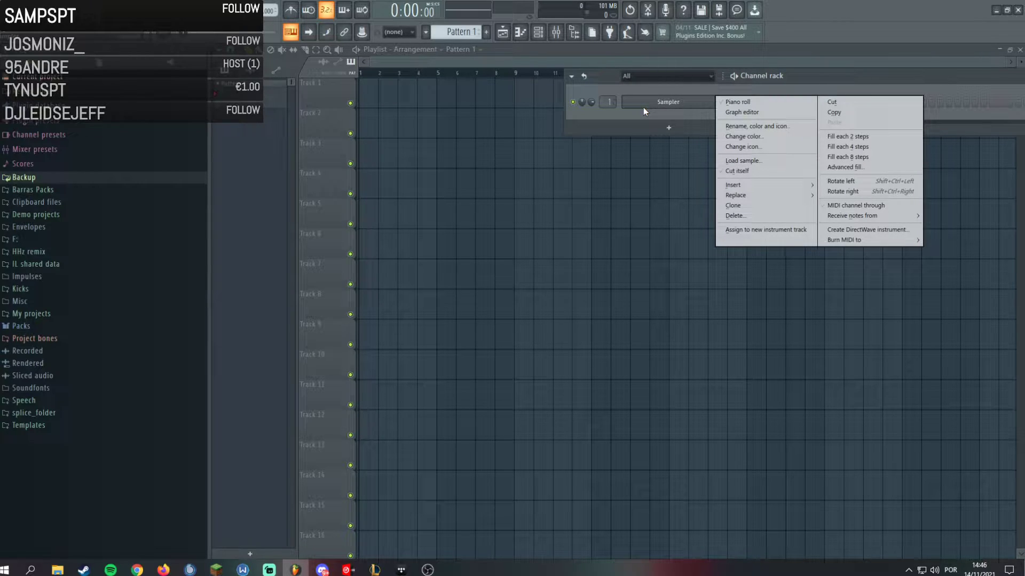
mouse_move(780, 196)
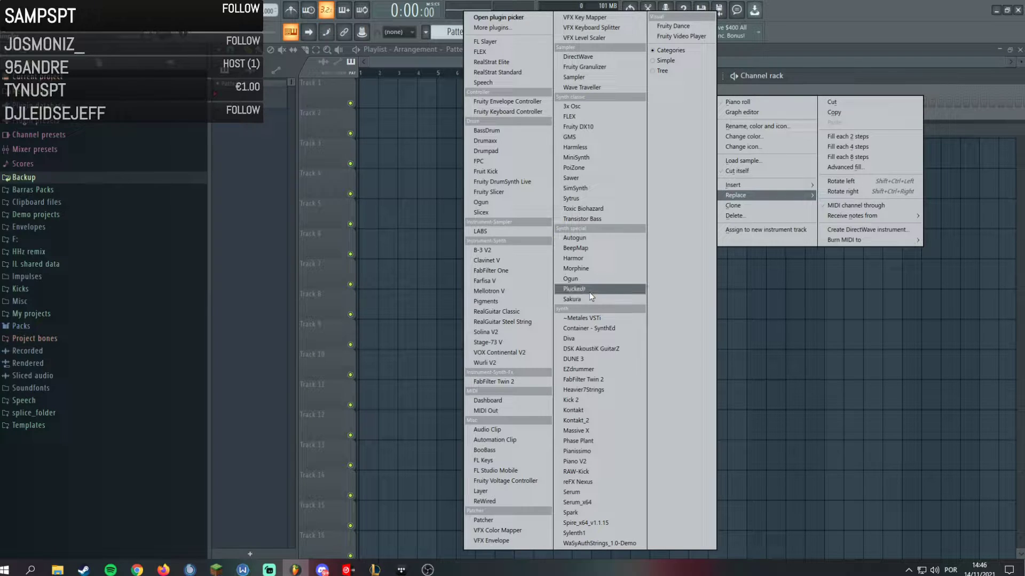
left_click(366, 218)
Open the Main Hits sample folder under Barras Packs, FLSTUDIO FILES, KHSMR PLUGINS, KSHMR, Drums, Orchestral Drums.
left_click(59, 191)
scroll(57, 257, "down", 10)
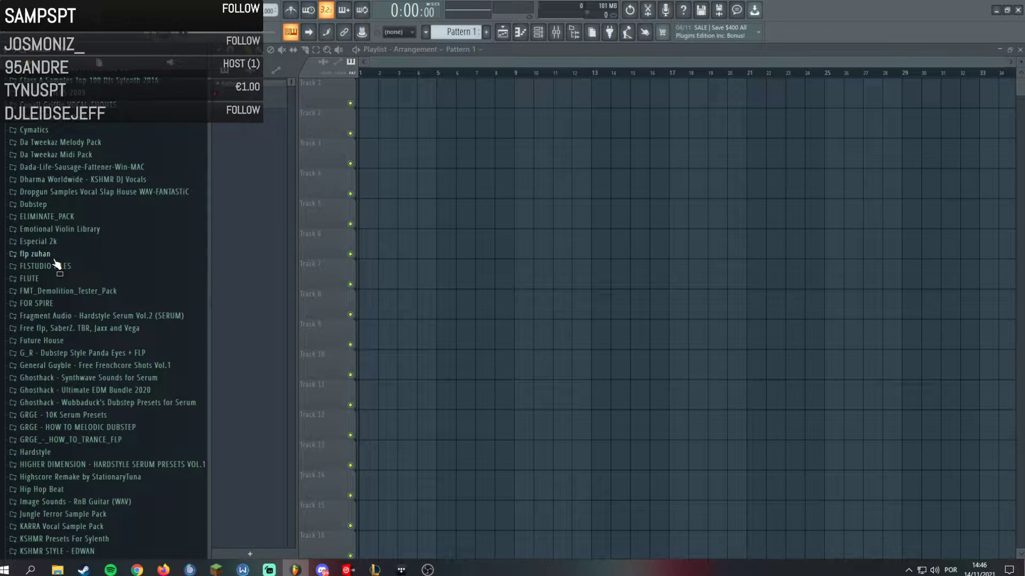
left_click(80, 269)
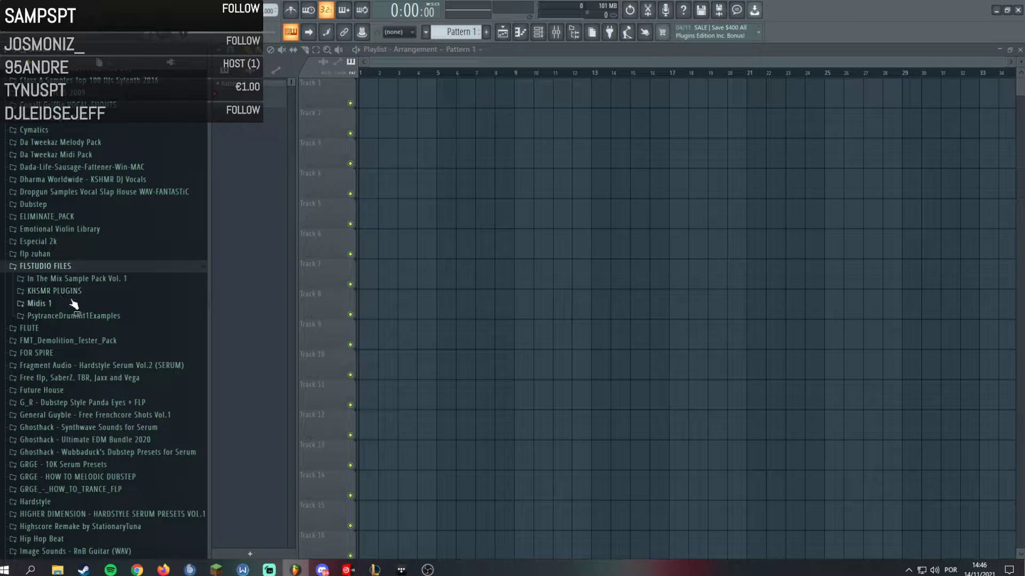
left_click(63, 291)
left_click(65, 304)
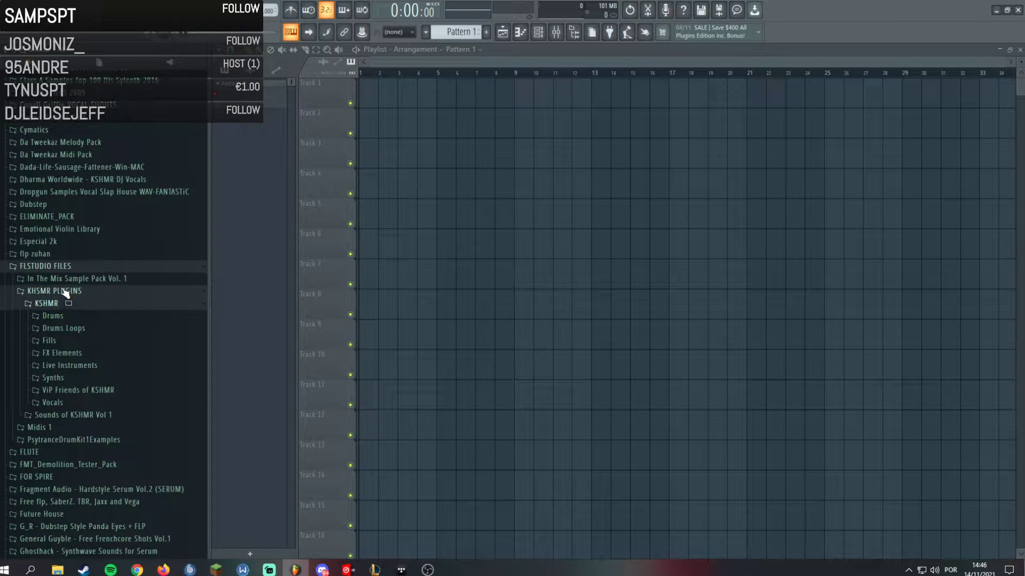
left_click(74, 317)
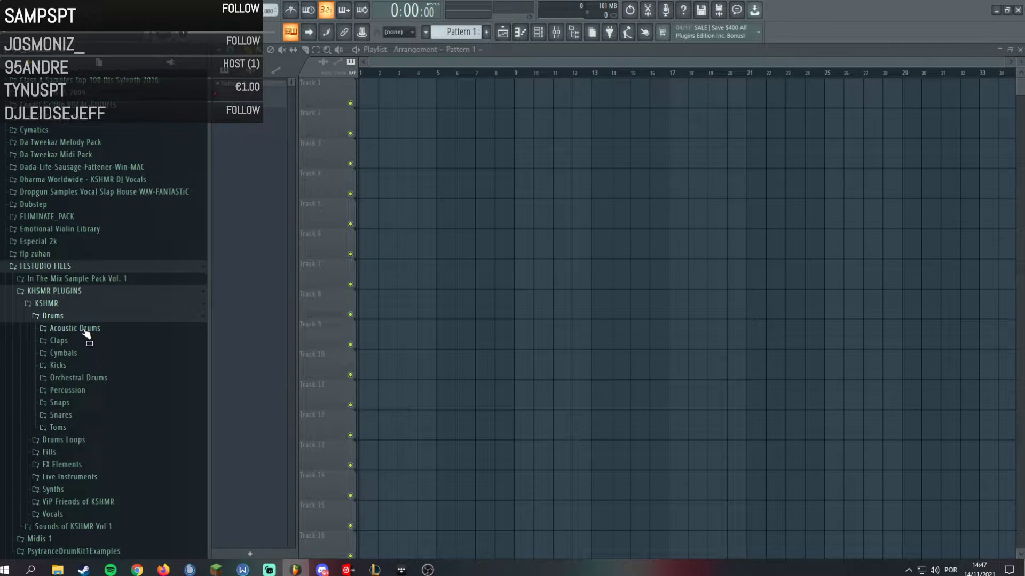
left_click(89, 377)
scroll(92, 383, "down", 5)
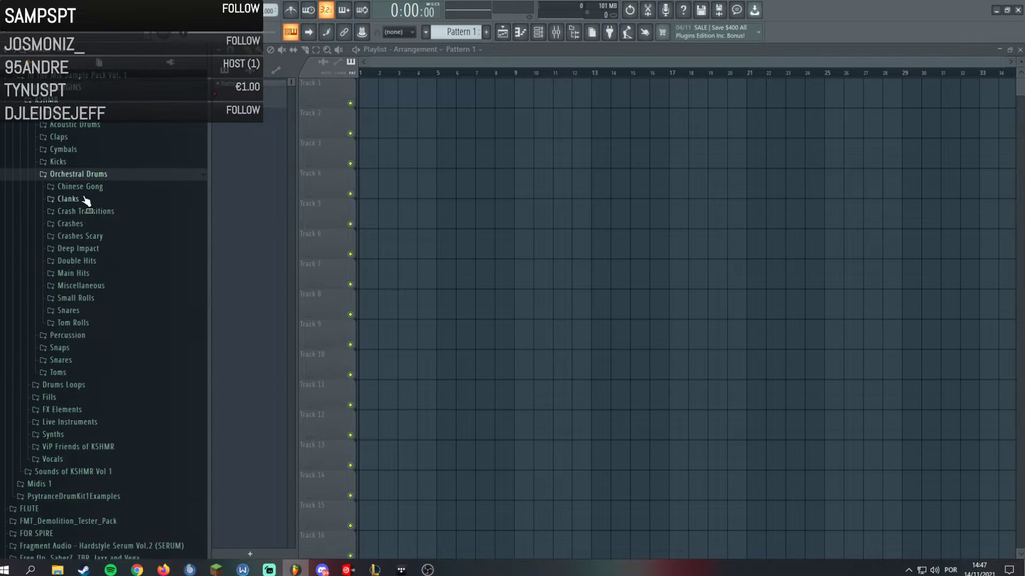
left_click(91, 273)
Audition several KSHMR orchestra hits and place KSHMR Orchestra Hit 07 at the start of Track 1.
left_click(128, 309)
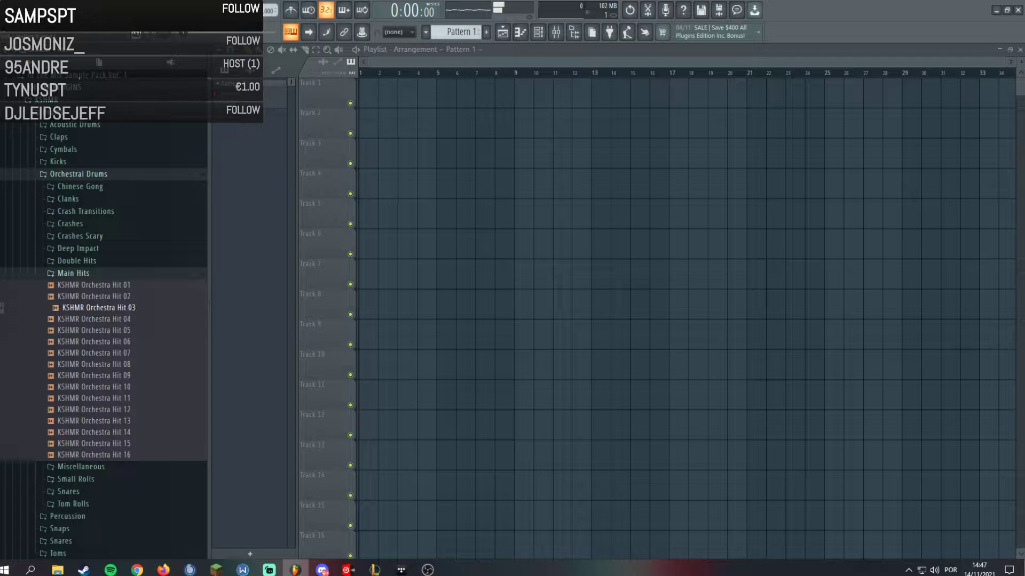
left_click_drag(91, 305, 94, 298)
left_click(93, 297)
left_click(104, 319)
left_click(107, 342)
left_click(108, 353)
left_click_drag(110, 364, 368, 94)
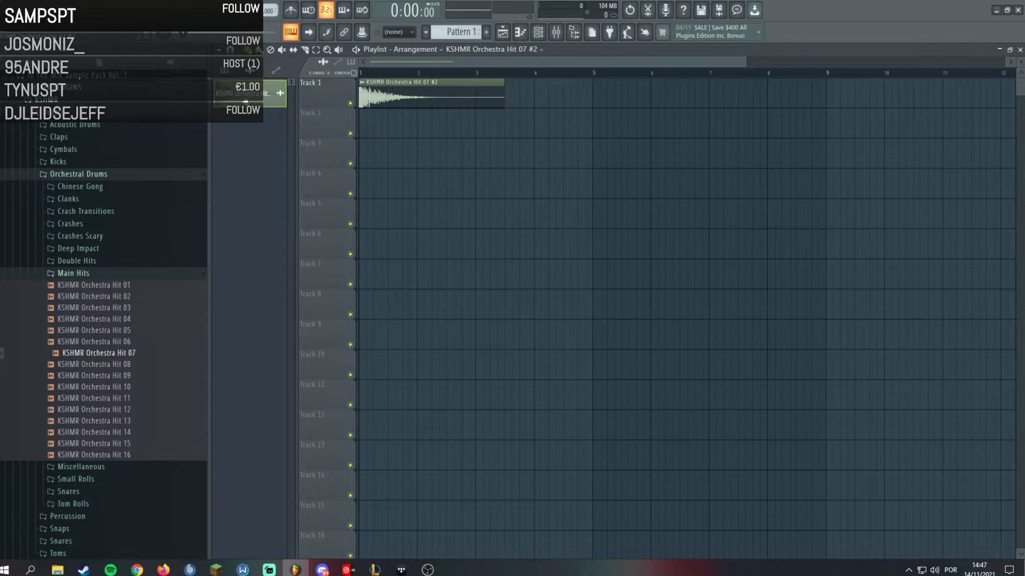
Trim the orchestra hit clip on Track 1 to a quarter of a bar.
left_click_drag(881, 108, 352, 113)
scroll(422, 160, "down", 1)
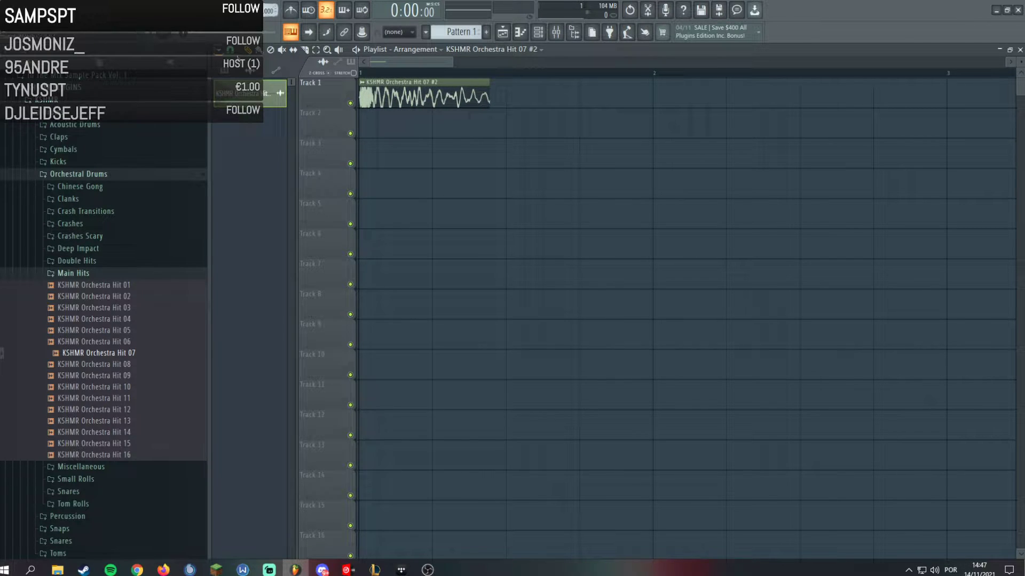
left_click_drag(489, 94, 441, 90)
scroll(589, 173, "down", 3)
key("ctrl+b")
key("ctrl+b")
key("ctrl+b")
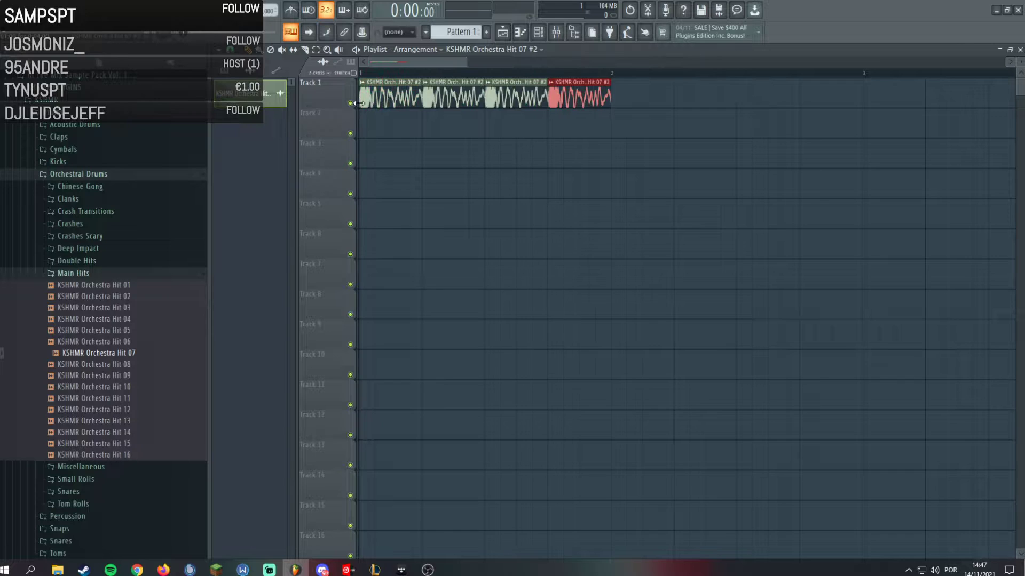
scroll(364, 104, "up", 5)
scroll(412, 101, "down", 3)
right_click(602, 94)
right_click(774, 93)
right_click(897, 90)
Duplicate the trimmed orchestra hit clip three times so that four hits fill the first bar of Track 1.
scroll(896, 91, "down", 2)
key("ctrl+b")
key("ctrl+b")
key("ctrl+b")
scroll(395, 199, "down", 2)
Route the orchestra hit channel to mixer Insert 1 and load Fruity WaveShaper in that insert's first effect slot.
double_click(400, 107)
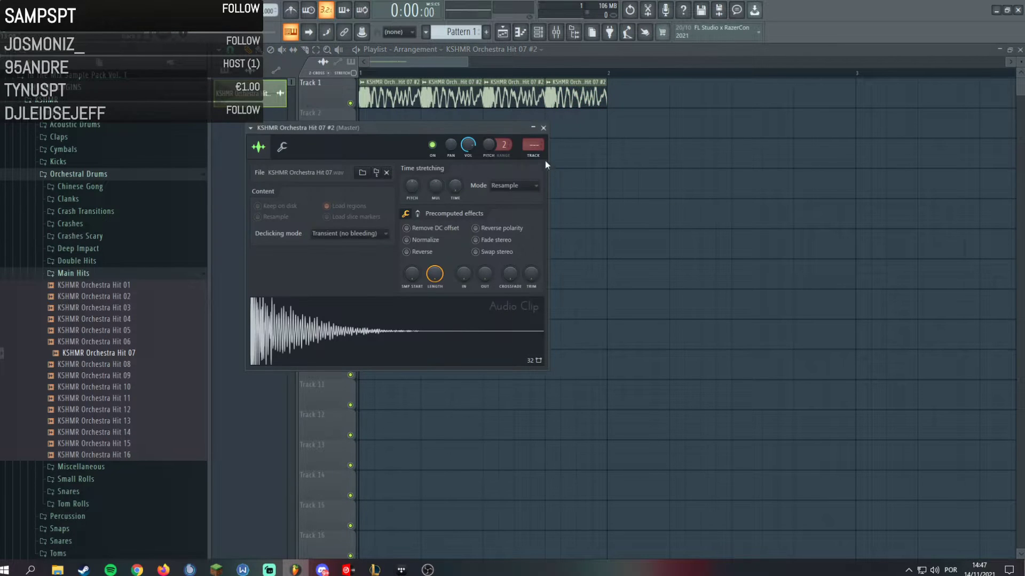
left_click(558, 32)
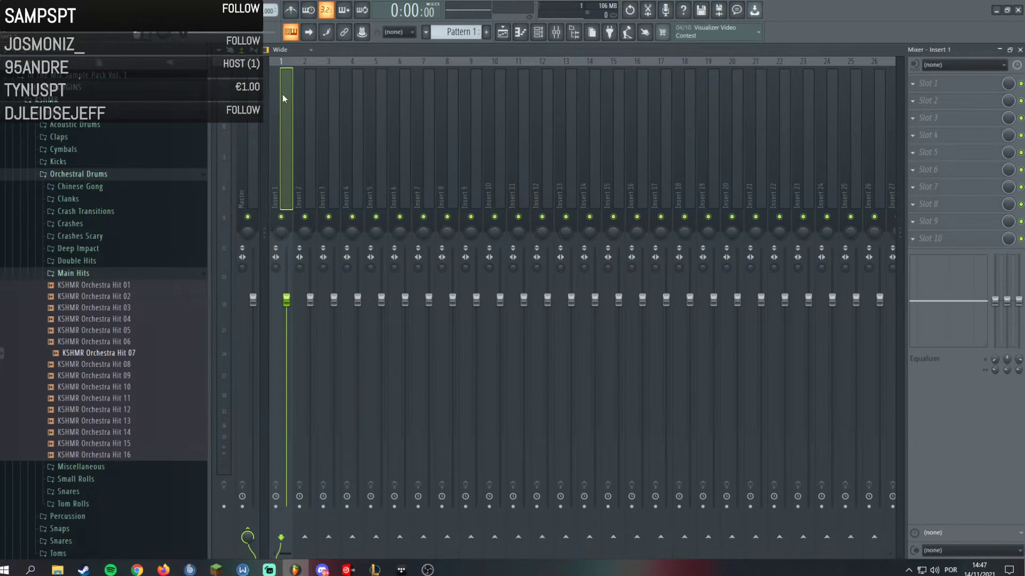
left_click(945, 82)
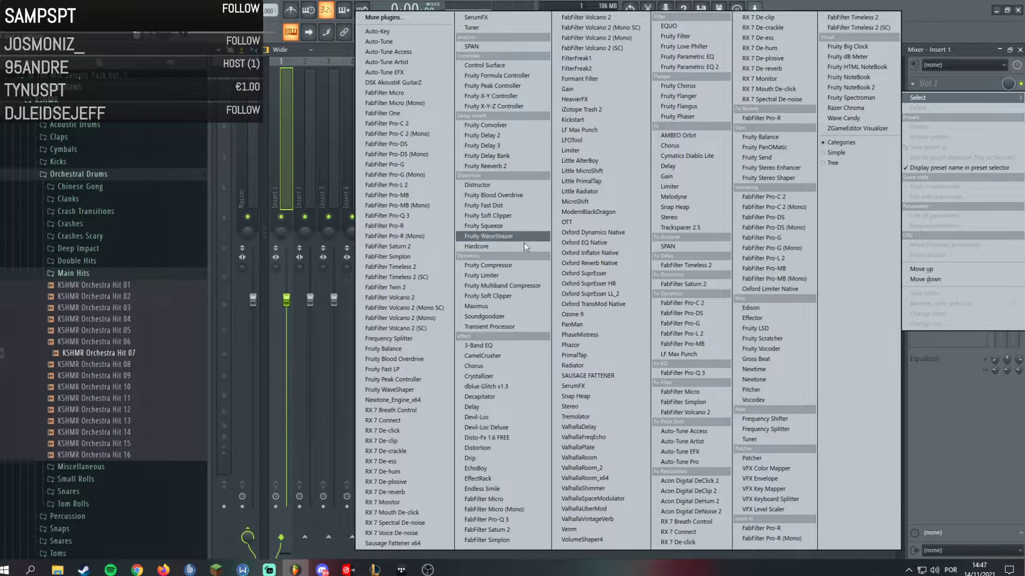
left_click(405, 390)
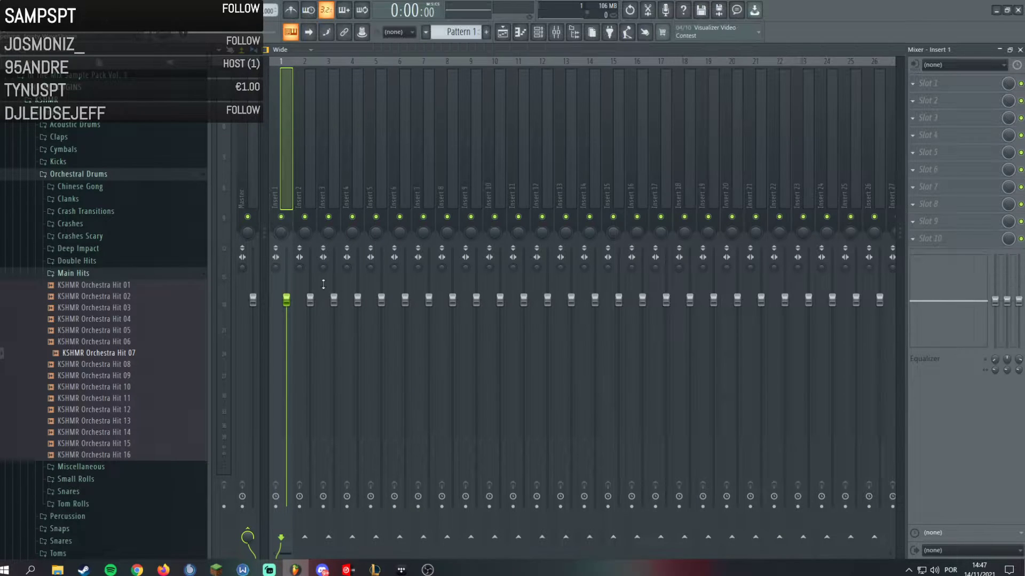
left_click_drag(320, 210, 281, 163)
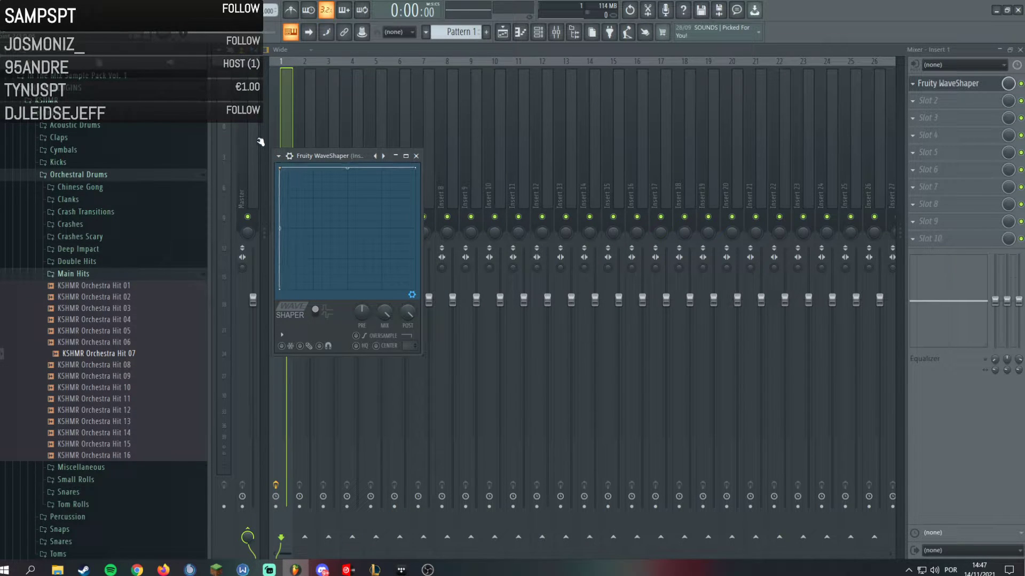
left_click(286, 111)
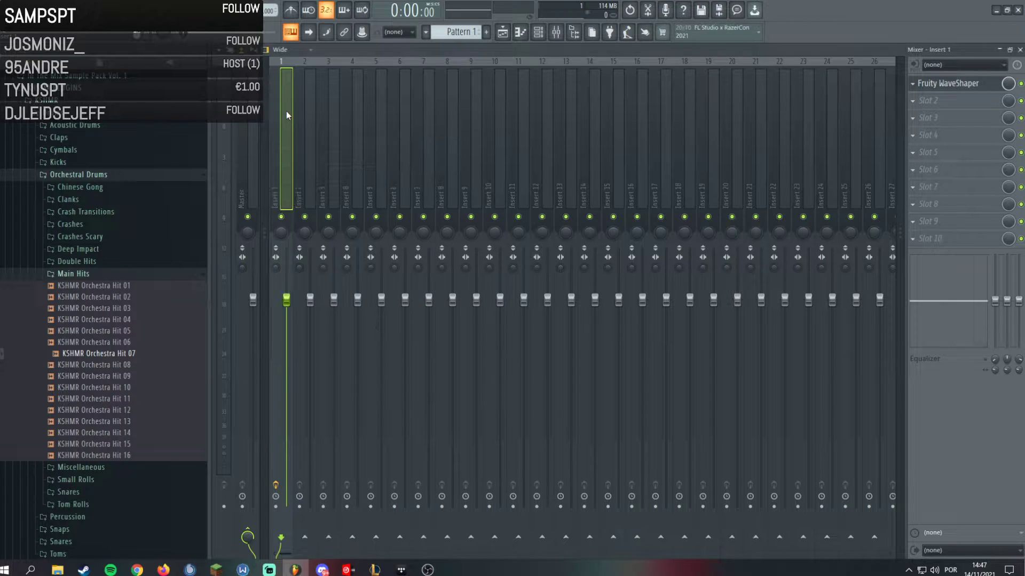
Lower Insert 1's volume fader well below its default level and play the four hits in the playlist.
left_click_drag(287, 302, 286, 414)
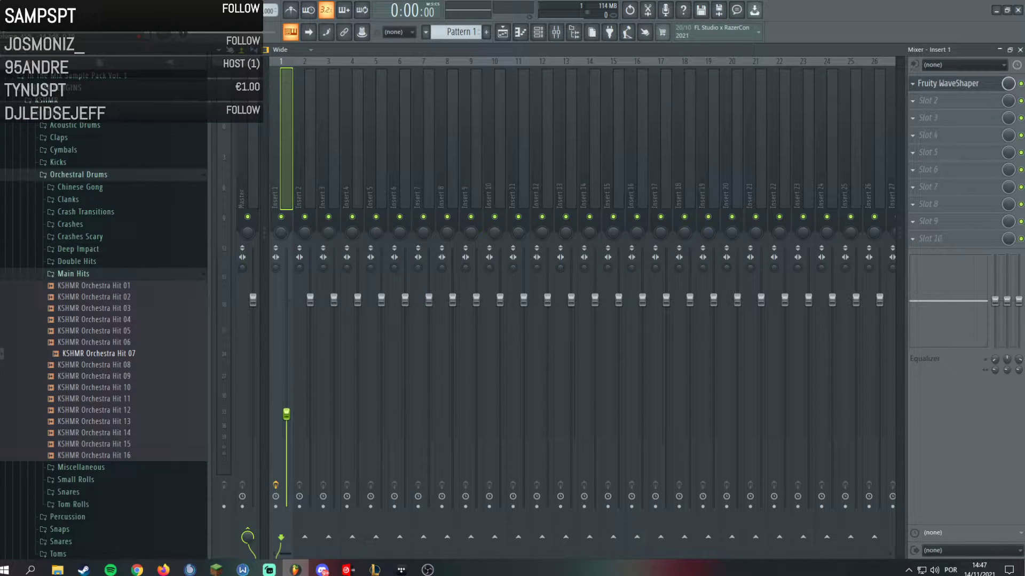
left_click_drag(286, 409, 286, 300)
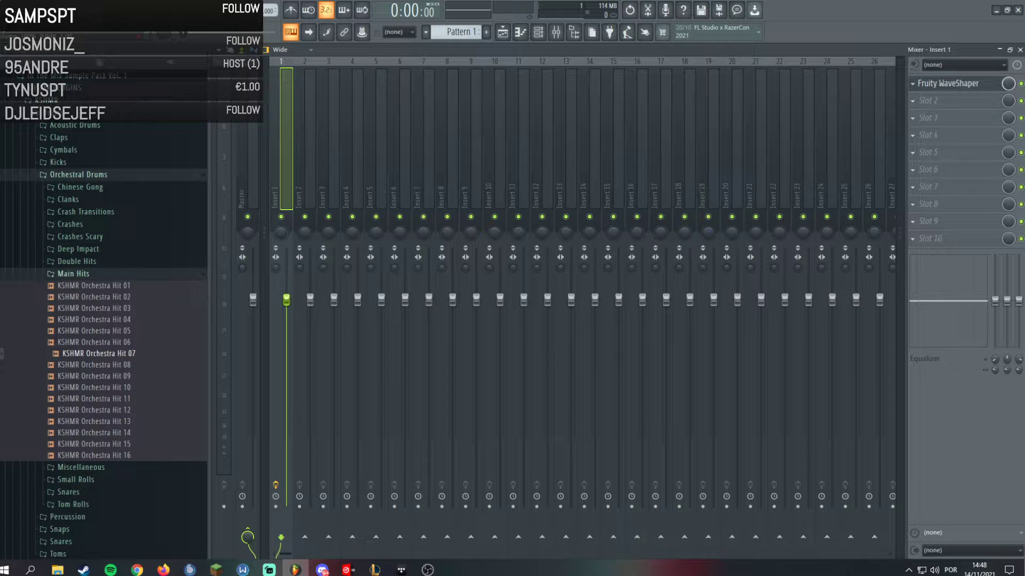
left_click_drag(287, 300, 287, 420)
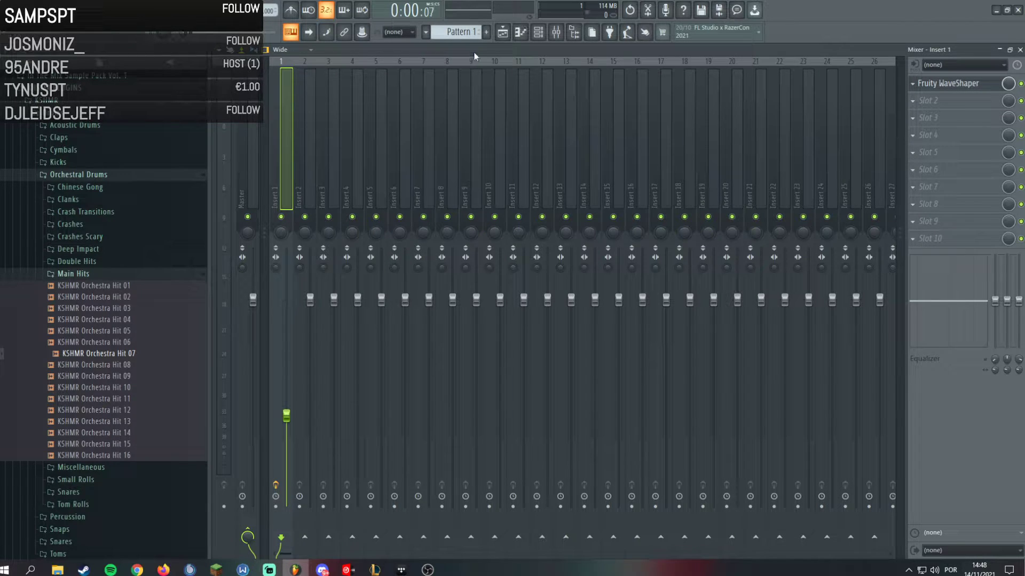
left_click(503, 32)
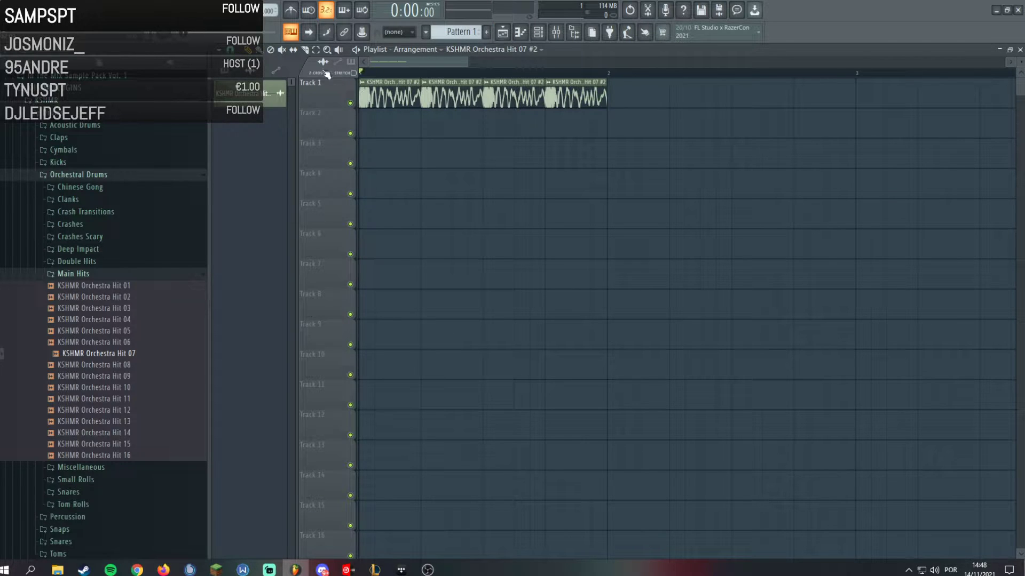
key("space")
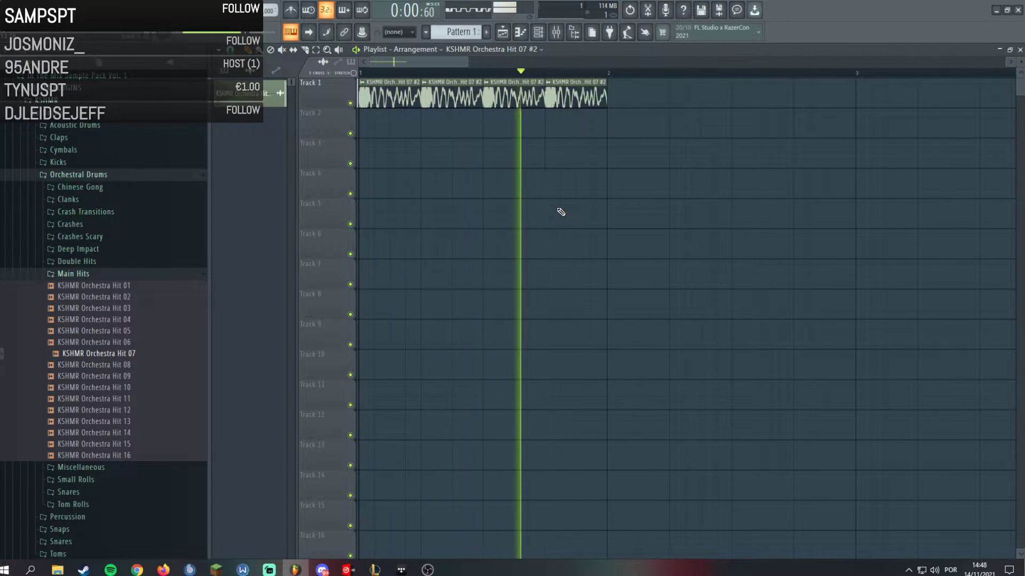
key("space")
Load FabFilter Pro-Q 3 in Insert 1's second effect slot and move its window so the whole equalizer is visible.
left_click(556, 32)
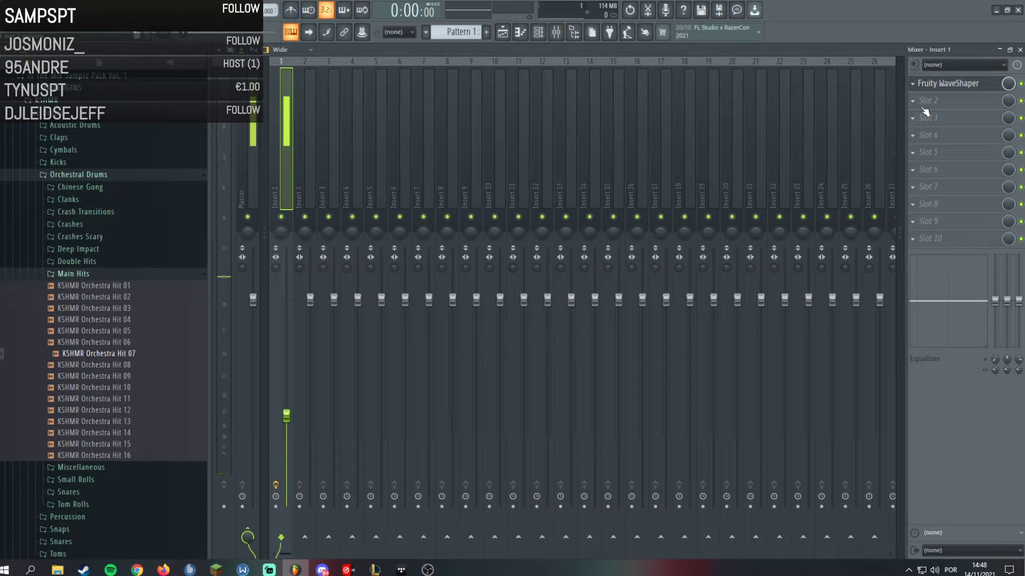
left_click(920, 106)
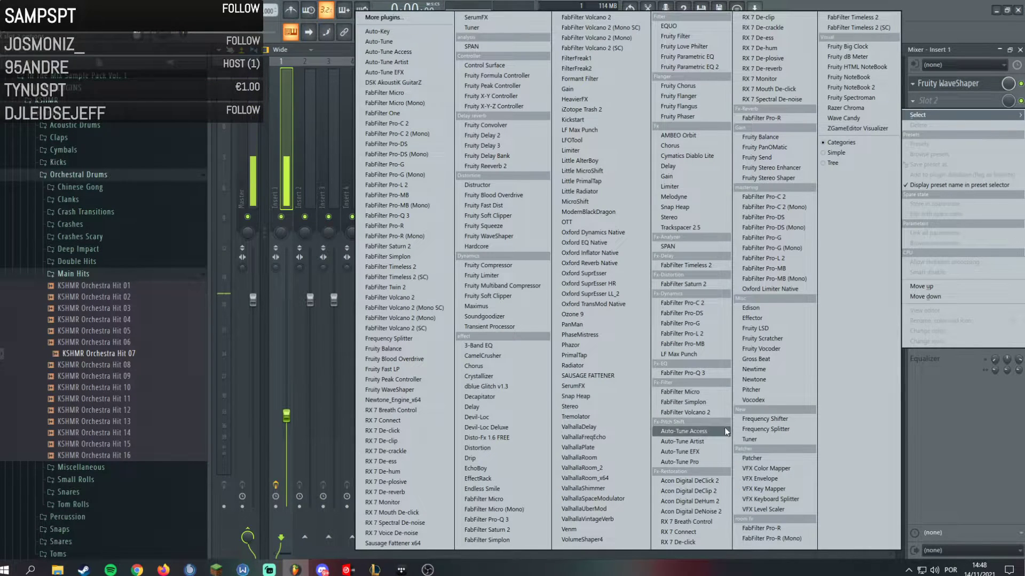
left_click(703, 374)
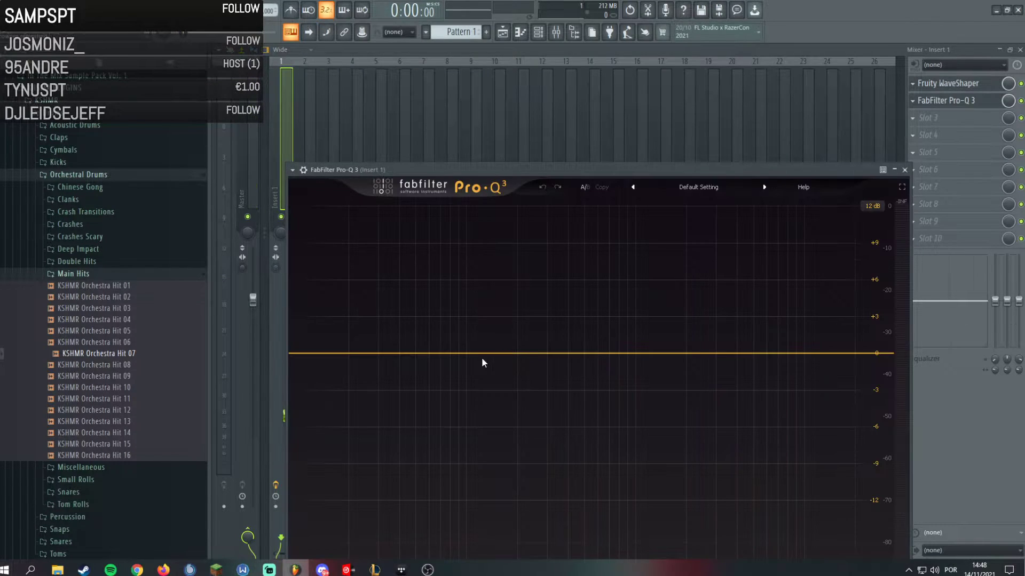
left_click_drag(476, 171, 447, 48)
Add a bell cut at about 132 Hz, -8.35 dB, Q 2.05, and a bell boost at about 39 Hz, +9.1 dB.
left_click_drag(456, 239, 462, 333)
scroll(458, 331, "up", 8)
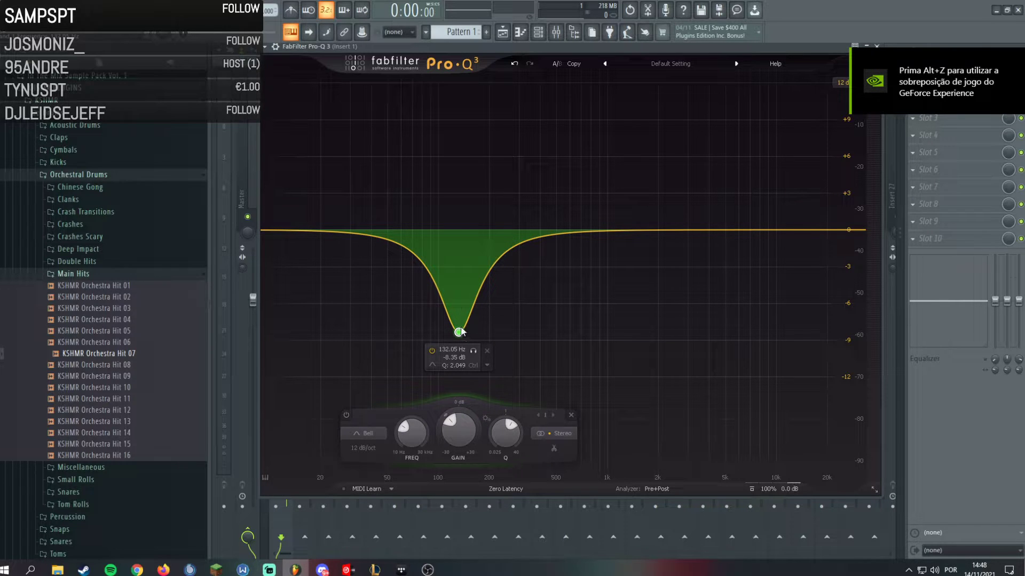
left_click_drag(414, 158, 370, 122)
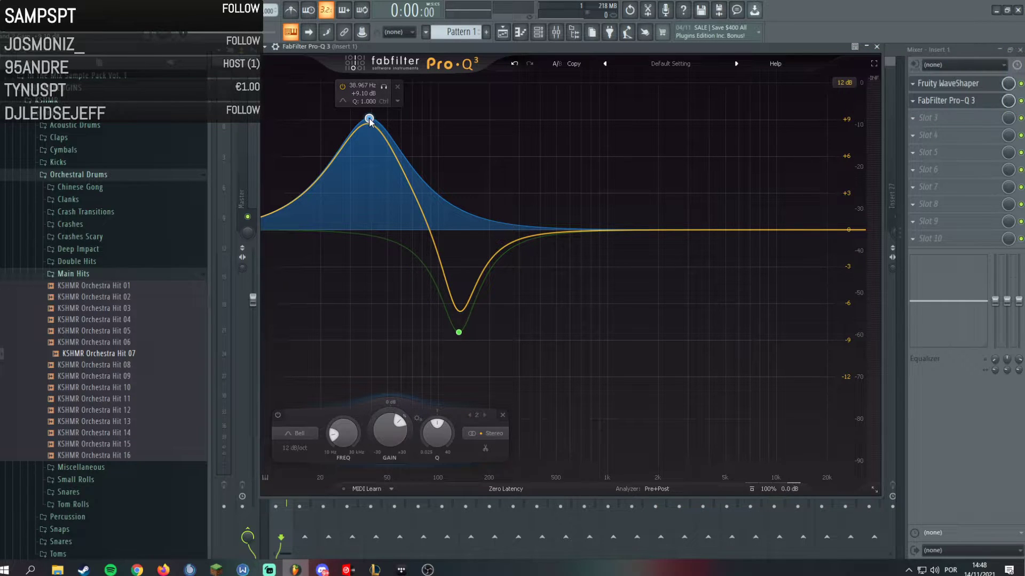
Add a narrowed bell boost at about 1 kHz with +10.42 dB of gain.
left_click_drag(632, 147, 602, 108)
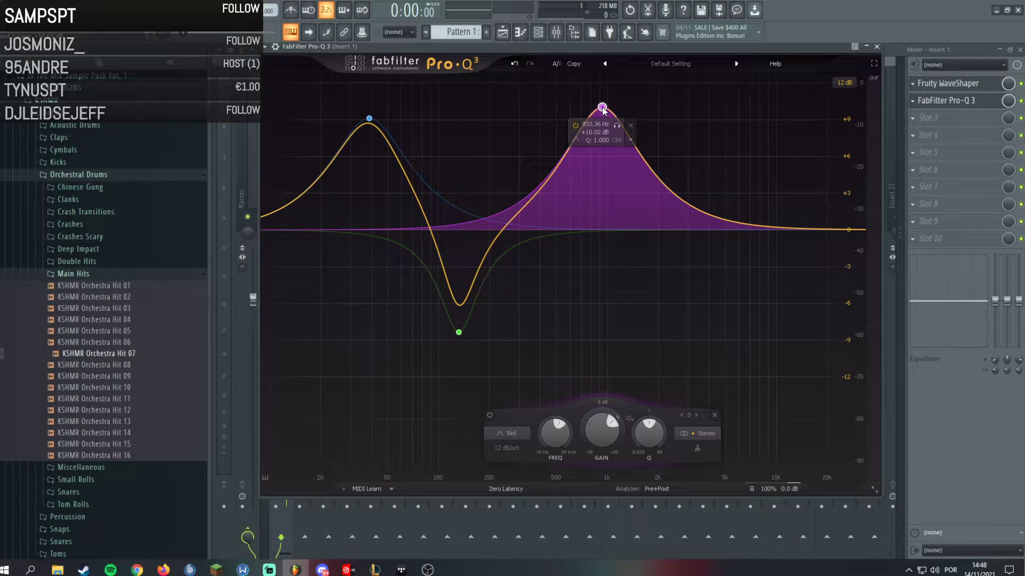
scroll(602, 108, "up", 3)
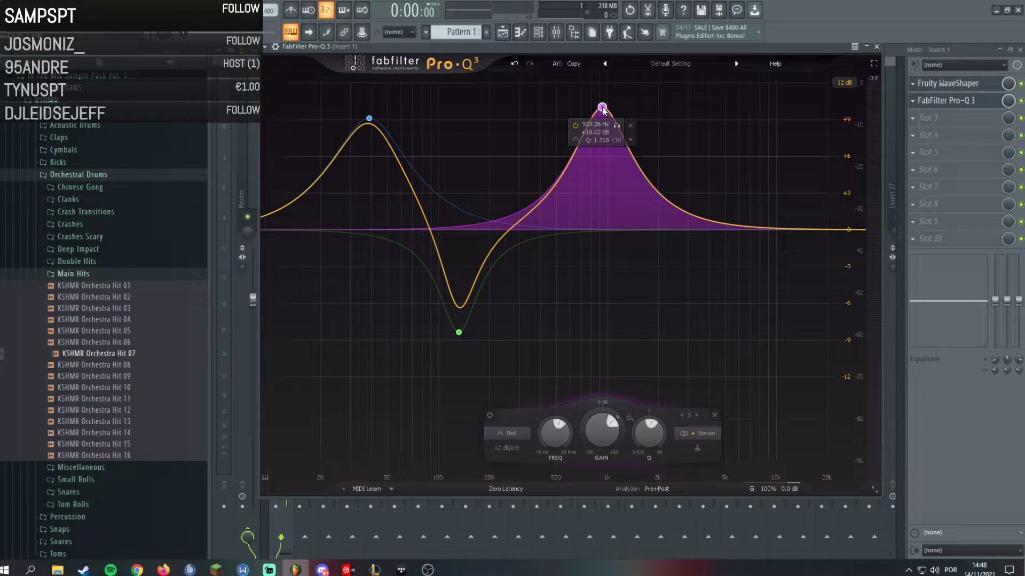
mouse_move(602, 107)
left_mouse_down()
mouse_move(651, 110)
mouse_move(609, 105)
left_mouse_up()
scroll(651, 110, "up", 2)
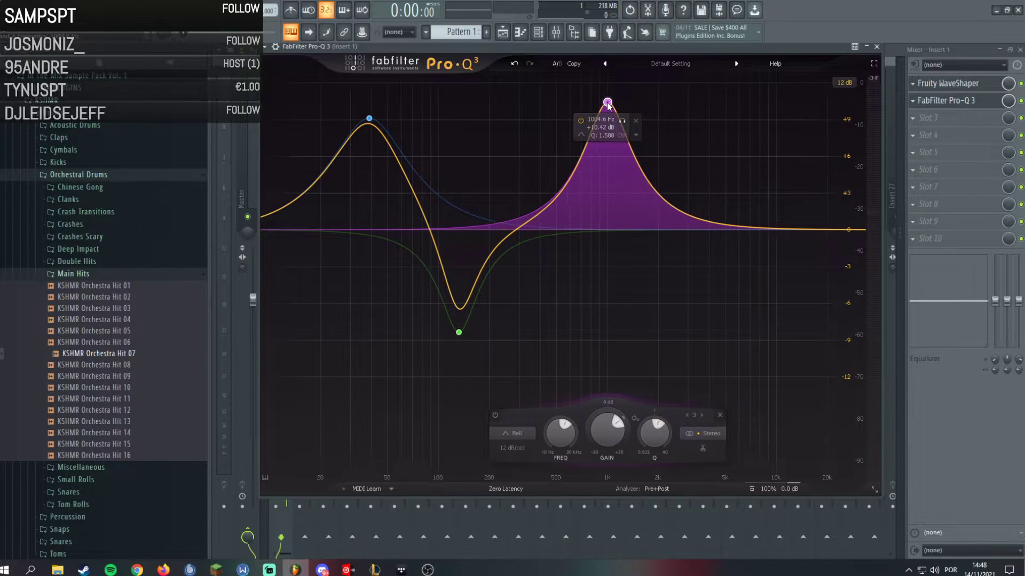
Add another bell boost at about 975 Hz, +7.78 dB, Q 1.03, and raise the low bell to about +12 dB.
double_click(600, 154)
left_click_drag(600, 155, 605, 135)
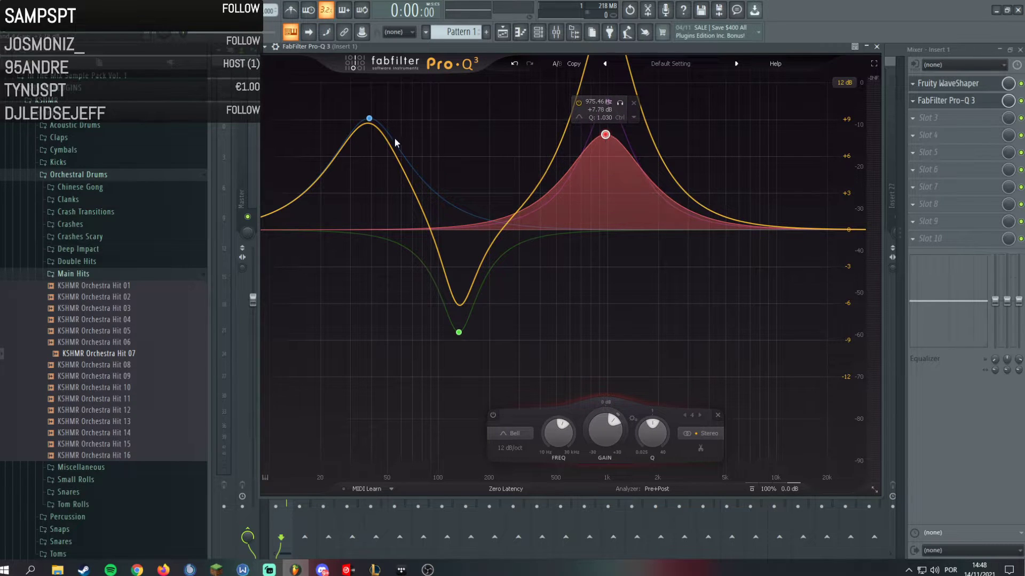
left_click_drag(369, 123, 362, 84)
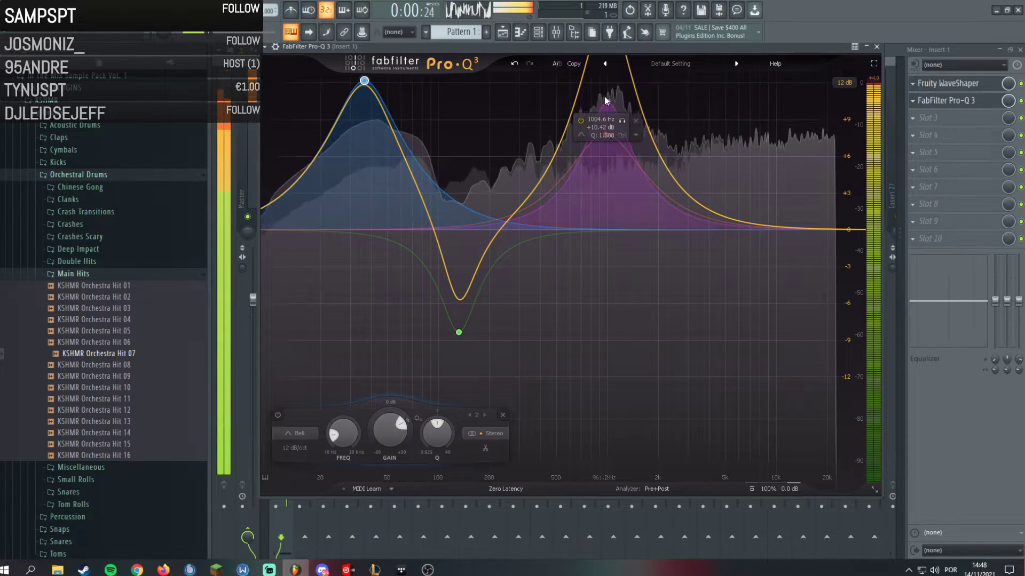
Narrow and raise the two mid bells, one to about 680 Hz, +16.9 dB, Q 3.23 and the other to about +29 dB.
scroll(607, 104, "up", 3)
left_click_drag(607, 104, 592, 3)
left_click_drag(606, 191, 571, 87)
mouse_move(593, 137)
left_mouse_down()
mouse_move(567, 149)
mouse_move(578, 147)
left_mouse_up()
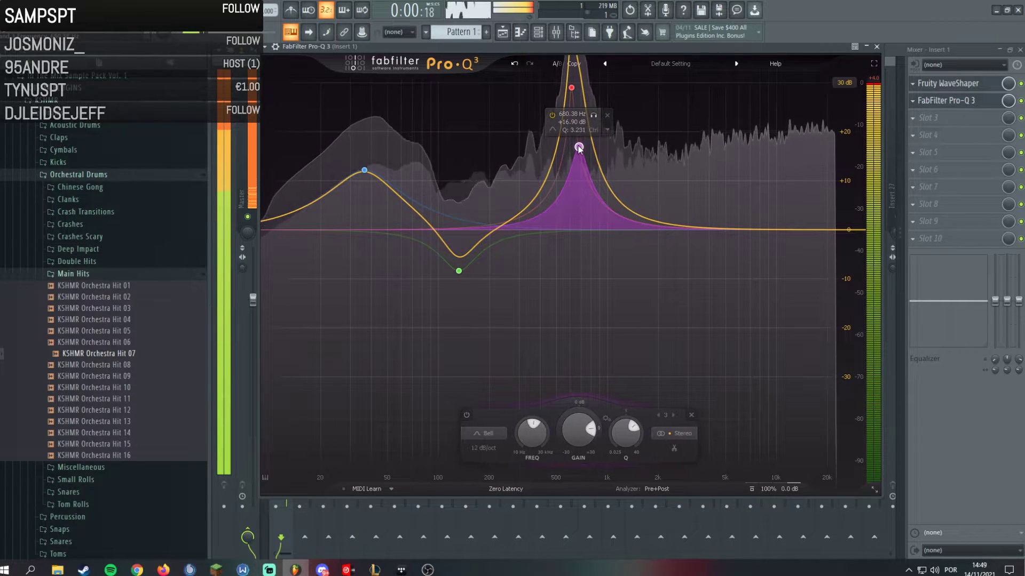
Move both mid bells to about 990 Hz, raise the low bell to about +18 dB, and stop playback.
left_click_drag(570, 88, 610, 92)
left_click_drag(583, 145, 605, 146)
left_click_drag(364, 170, 368, 141)
key("space")
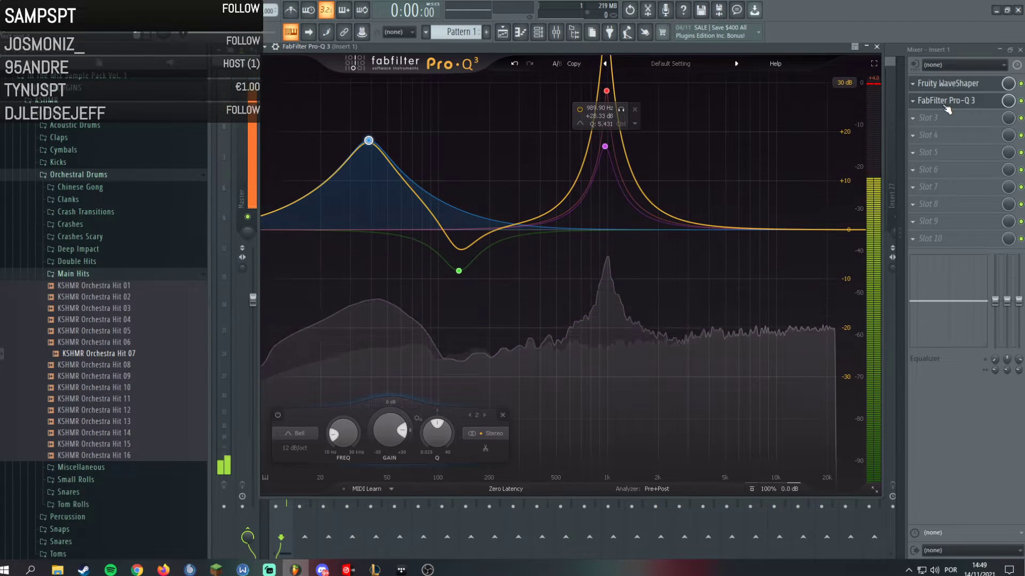
Reorder the Insert 1 effects so FabFilter Pro-Q 3 sits before Fruity WaveShaper, and play the result.
left_click_drag(948, 106, 947, 87)
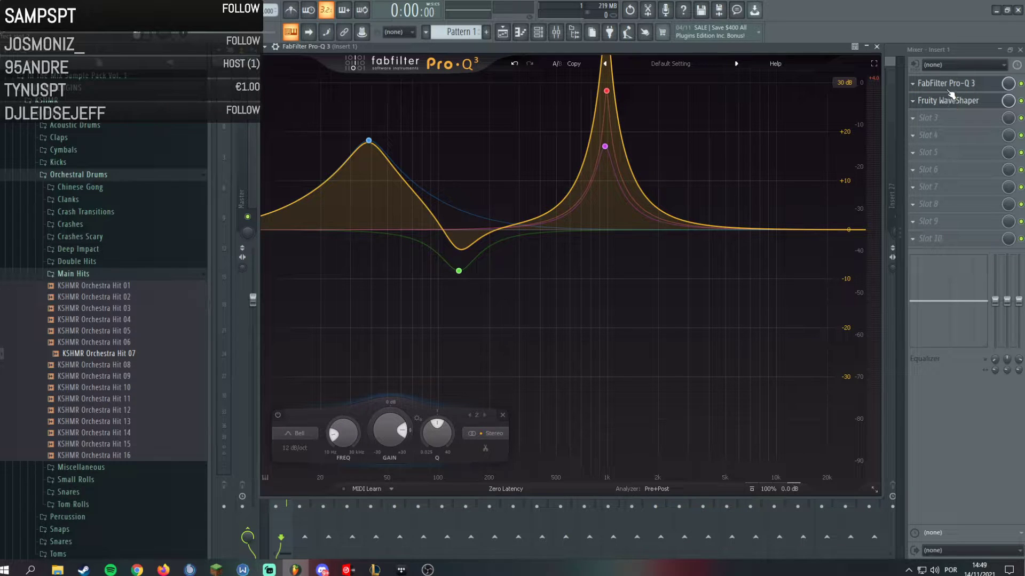
left_click_drag(966, 106, 966, 88)
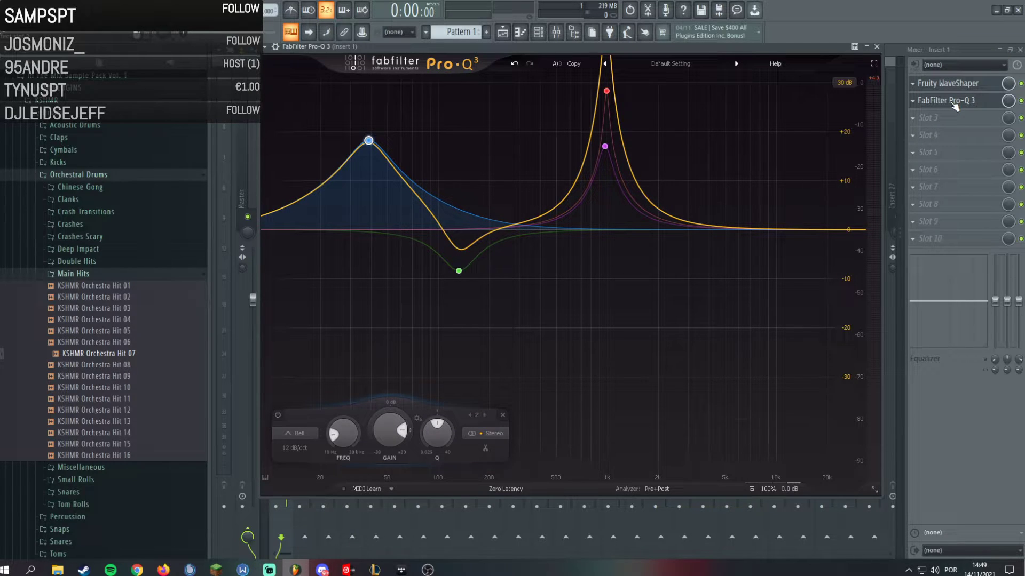
left_click_drag(955, 106, 955, 88)
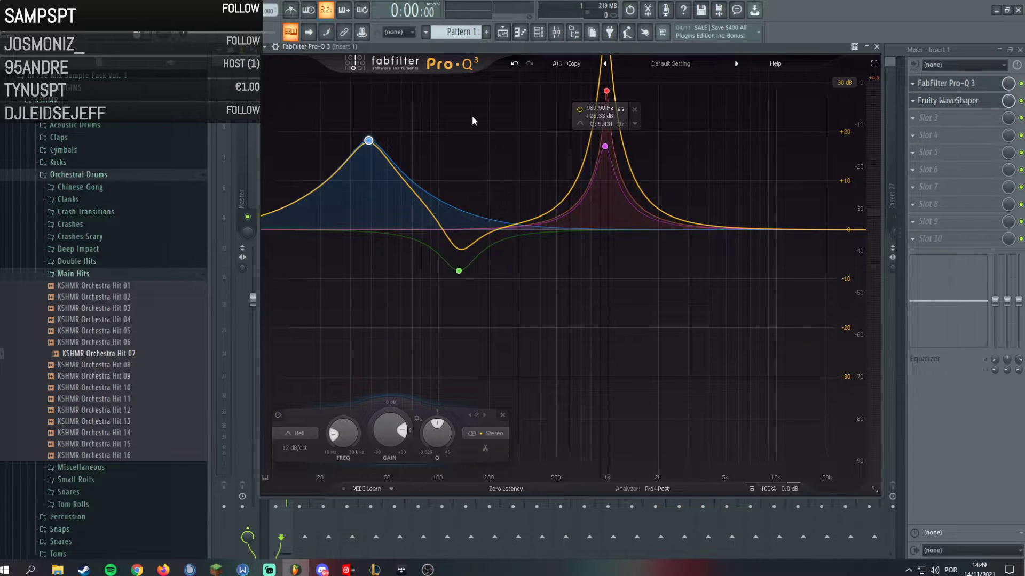
mouse_move(381, 120)
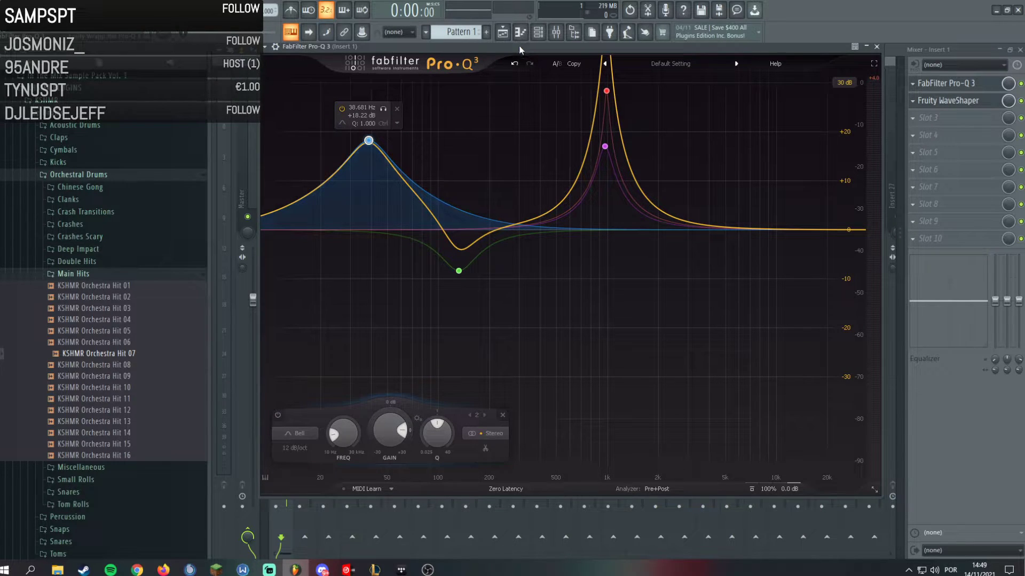
left_click_drag(518, 46, 517, 56)
key("space")
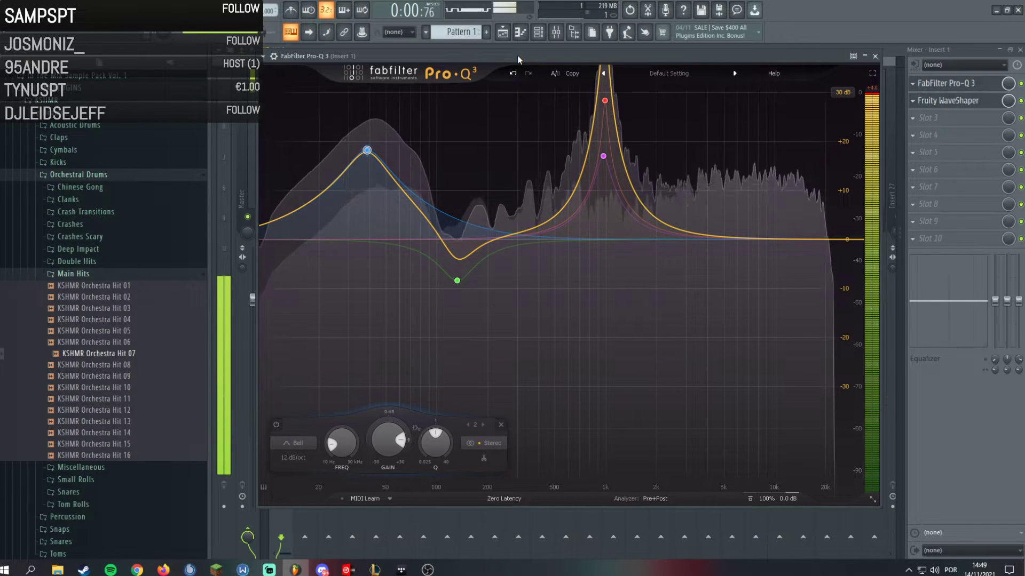
key("space")
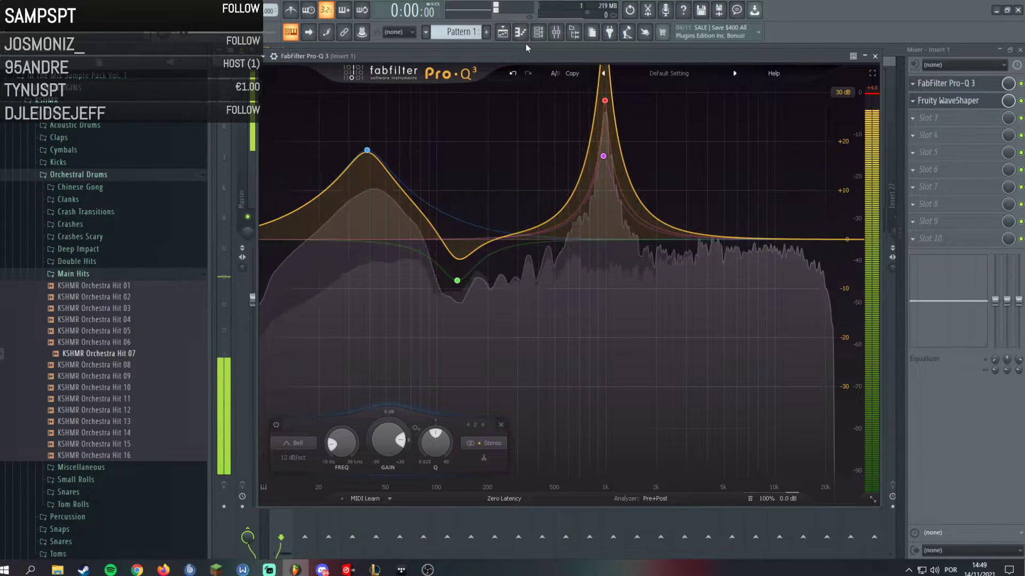
Halve the last orchestra hit clip before bar 3, duplicate it to fill the beat, and repeat the two-bar pattern up to bar 5.
key("F5")
scroll(509, 95, "up", 8)
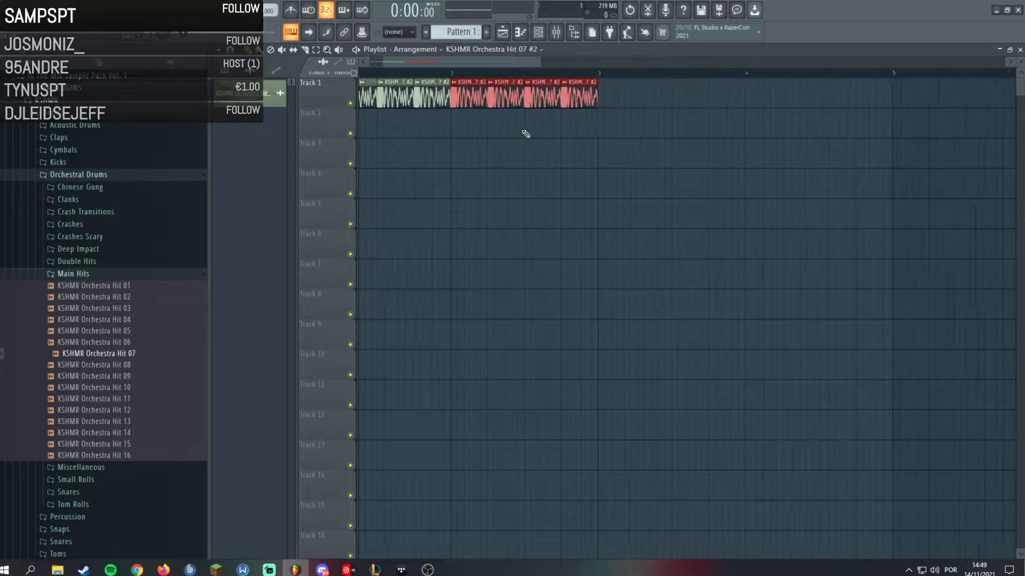
left_click_drag(693, 90, 580, 91)
key("ctrl+b")
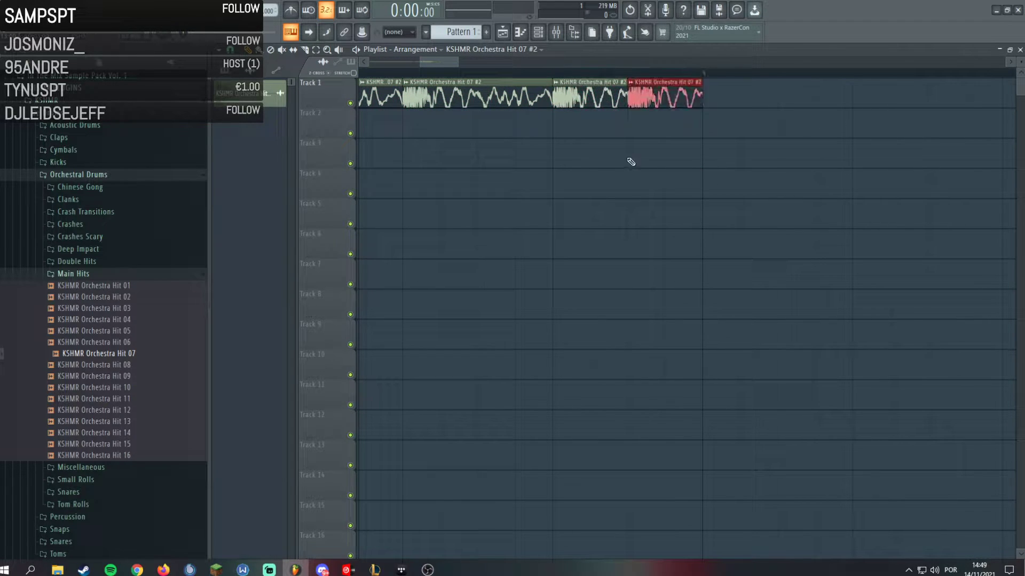
scroll(614, 130, "down", 4)
scroll(778, 160, "up", 4)
left_click(789, 178)
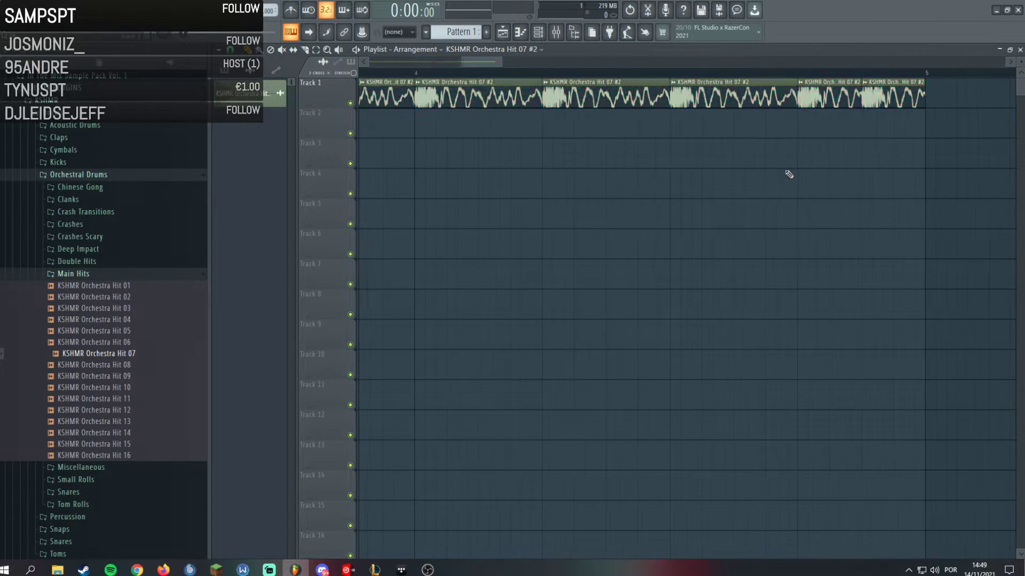
Shorten the third hit of bar 4 to a quarter beat, duplicate it to fill the gap, and play the arrangement.
double_click(787, 92)
key("Escape")
left_click_drag(797, 93, 703, 93)
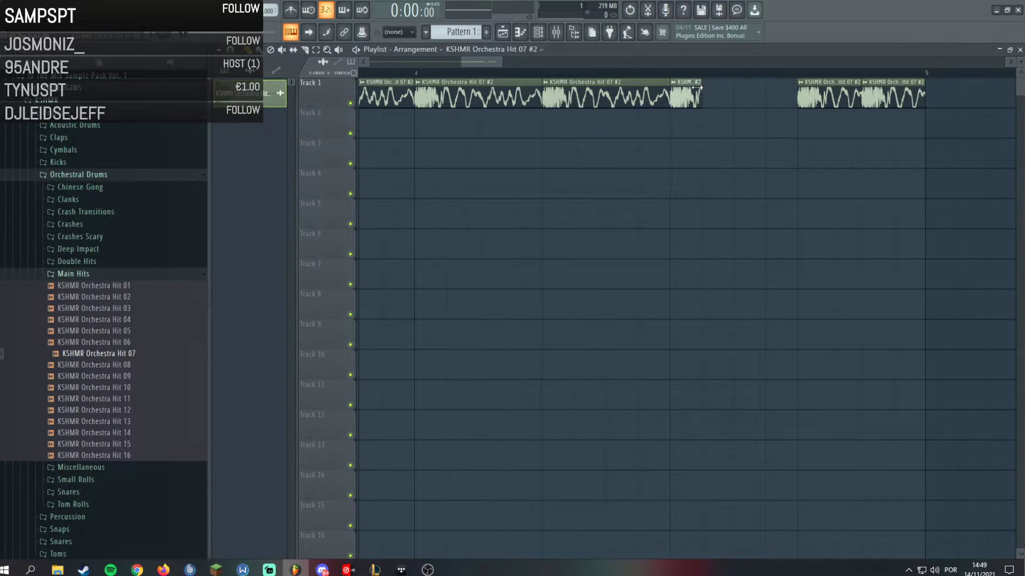
key("ctrl+b")
key("ctrl+b")
scroll(839, 140, "down", 5)
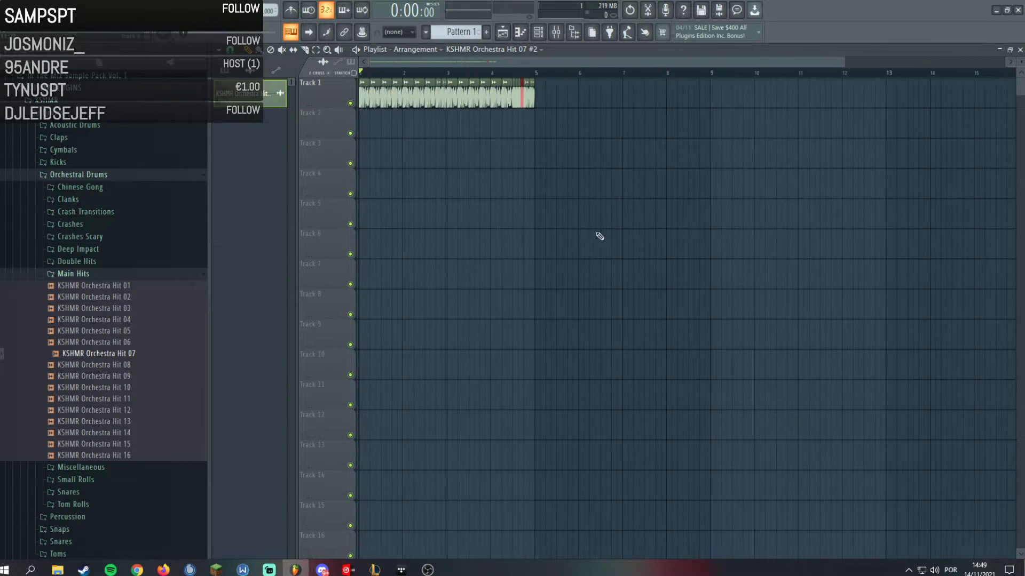
key("space")
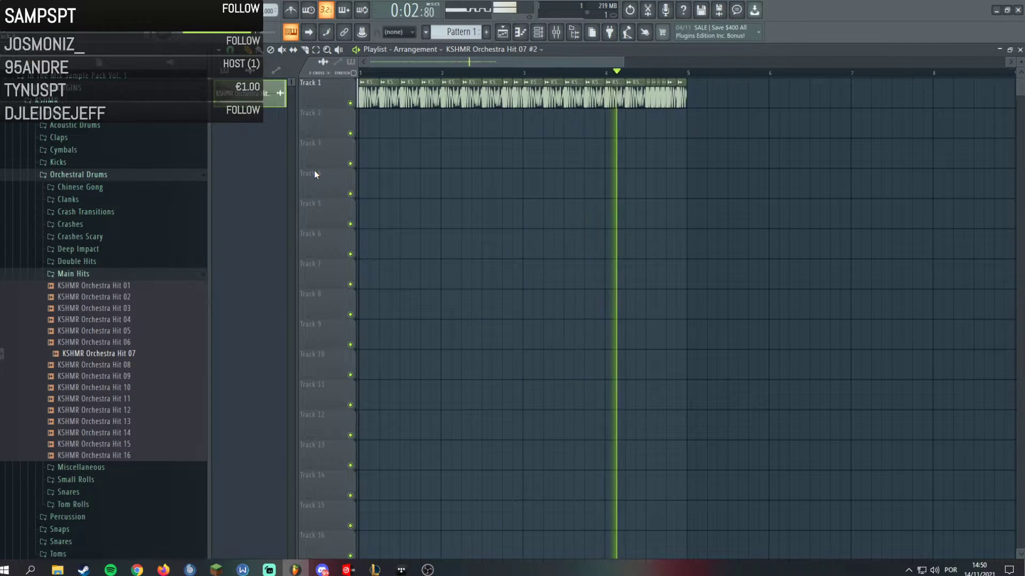
key("space")
scroll(373, 192, "up", 3)
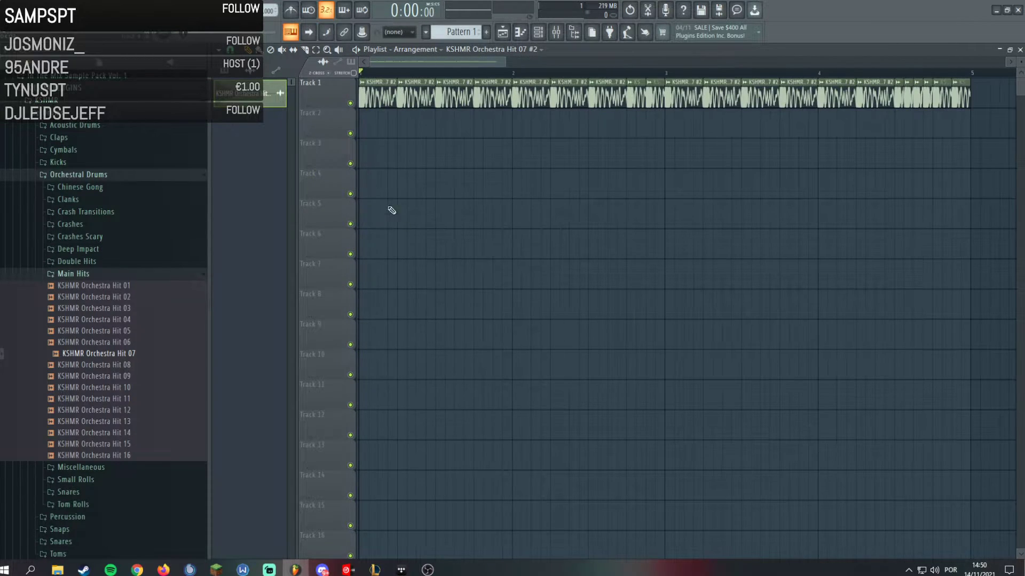
Replace the sample of the playlist clips with KSHMR Orchestra Hit 01 and play the pattern.
left_click(104, 287)
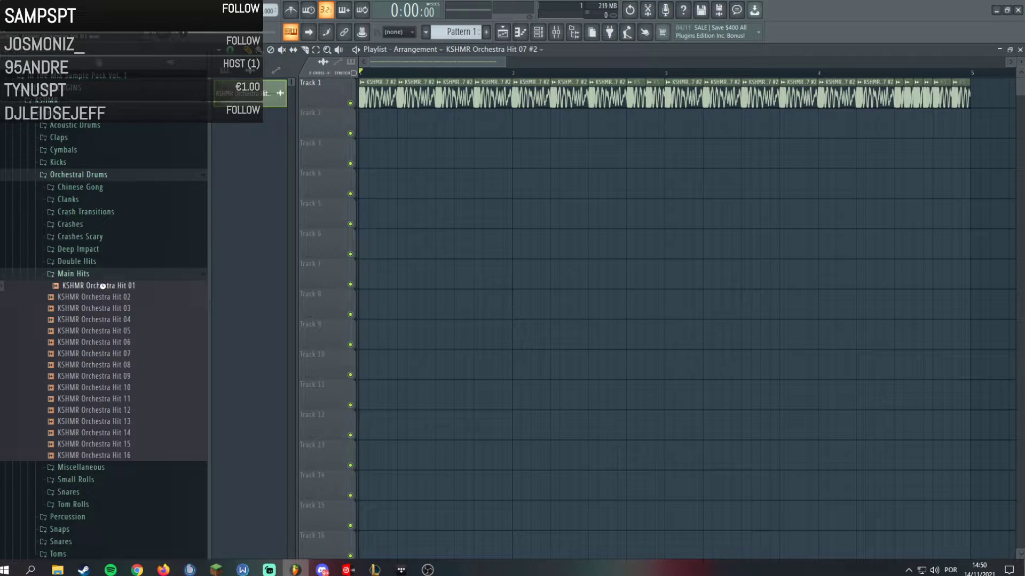
key("space")
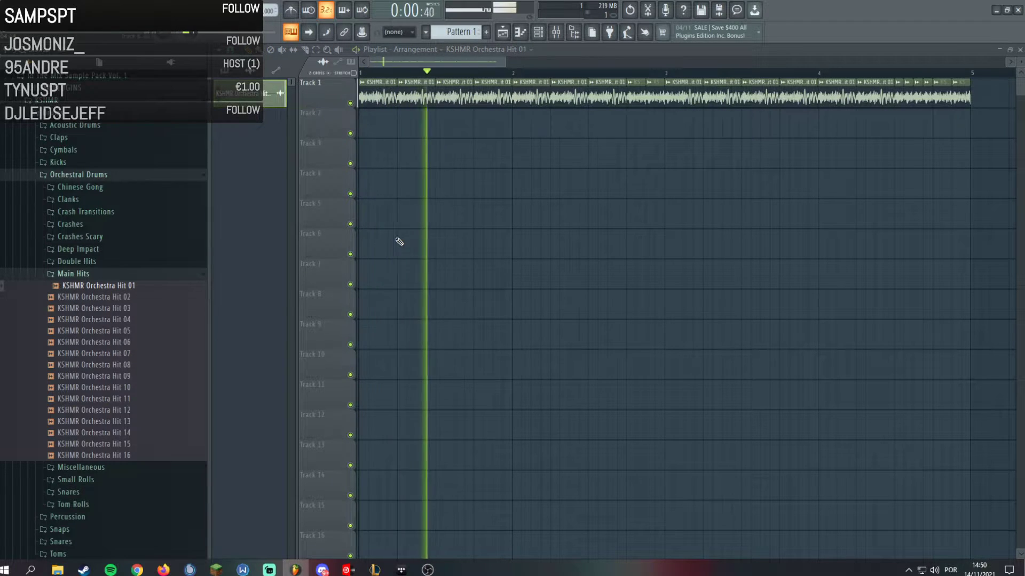
key("space")
Deepen the low-mid cut to -30 dB at 189 Hz, and add a -30 dB bell at 300 Hz, Q 10.91, with a flat bell between.
left_click(554, 39)
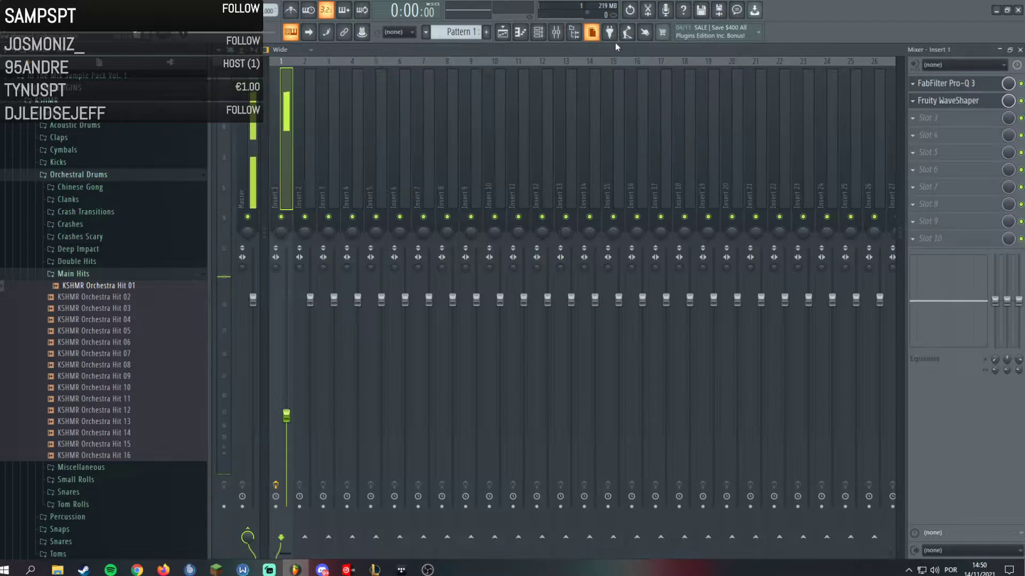
left_click(947, 83)
left_click_drag(457, 280, 464, 368)
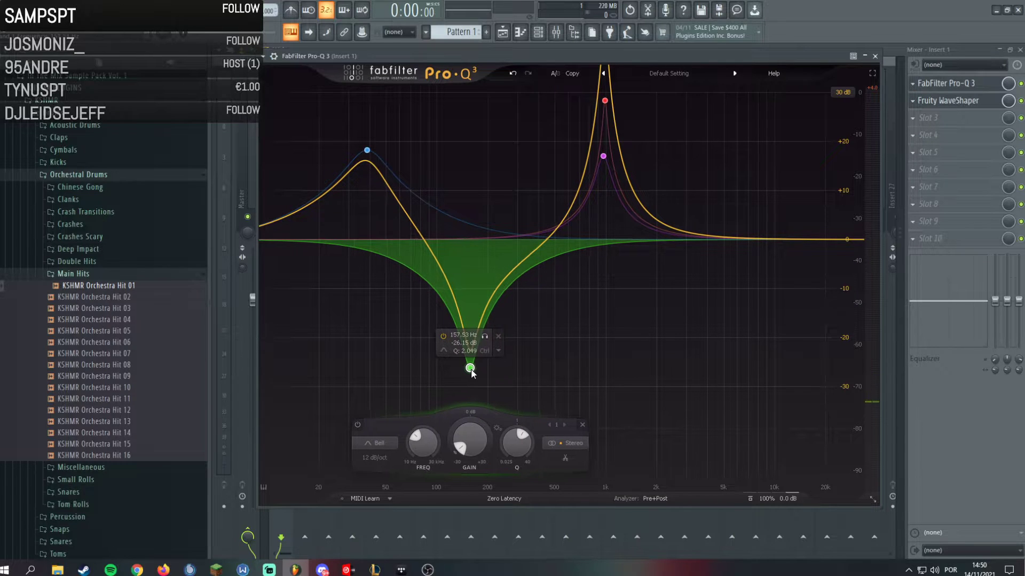
key("space")
left_click_drag(465, 373, 521, 404)
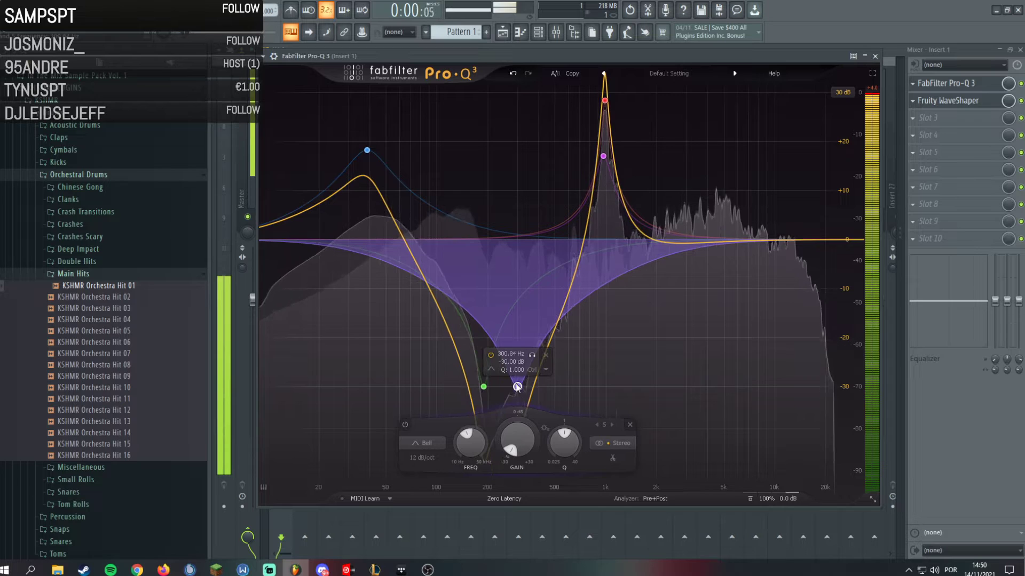
scroll(518, 387, "up", 5)
double_click(498, 240)
key("space")
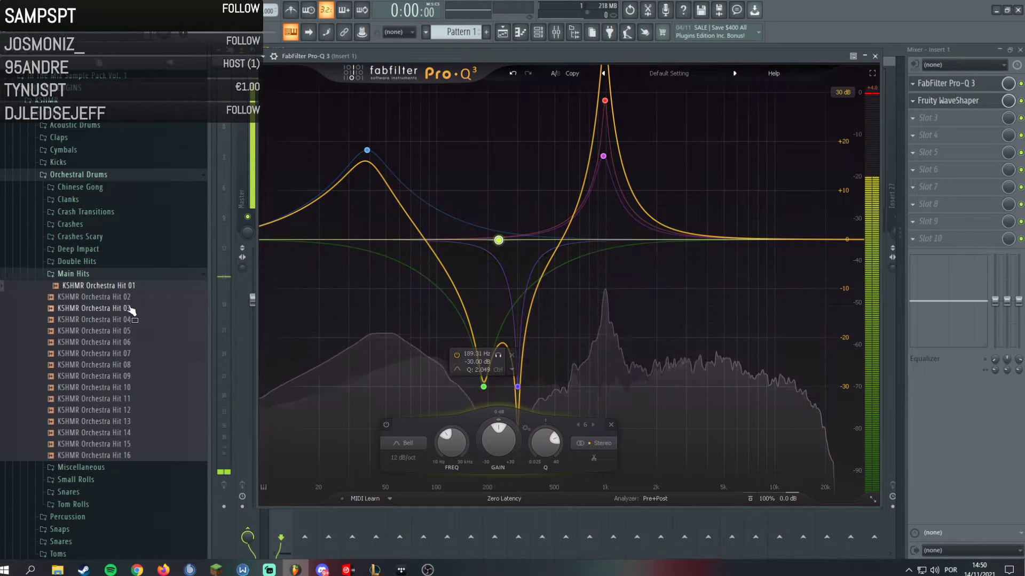
Preview KSHMR Orchestra Hit 02 and delete the narrow -30 dB bell at about 300 Hz during playback.
left_click(96, 297)
key("space")
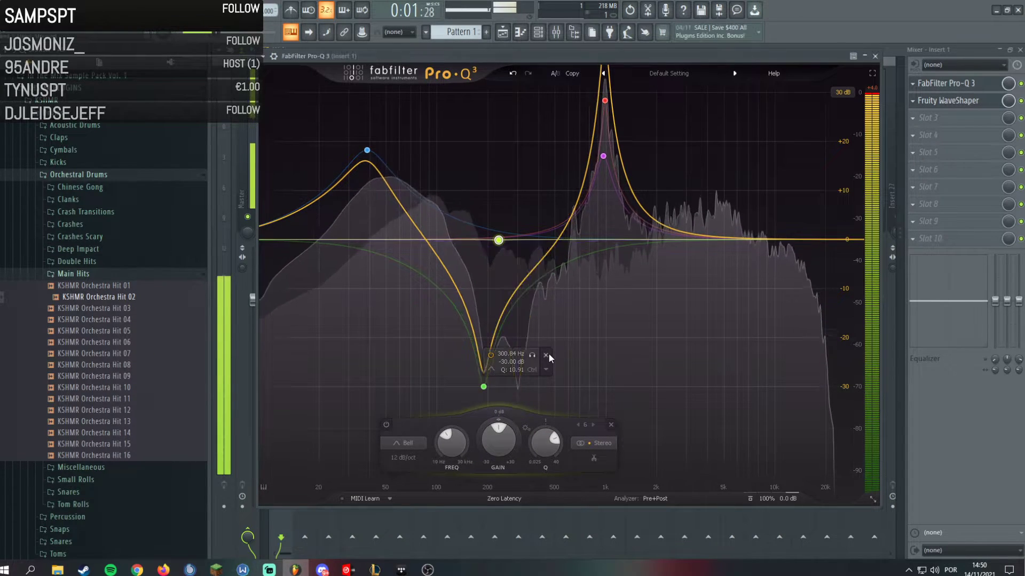
left_click(546, 355)
key("space")
Move both mid bells to about 1.4 kHz, at +17.34 dB and +28.52 dB, and audition KSHMR Orchestra Hit 07 and the arrangement.
left_click(602, 157)
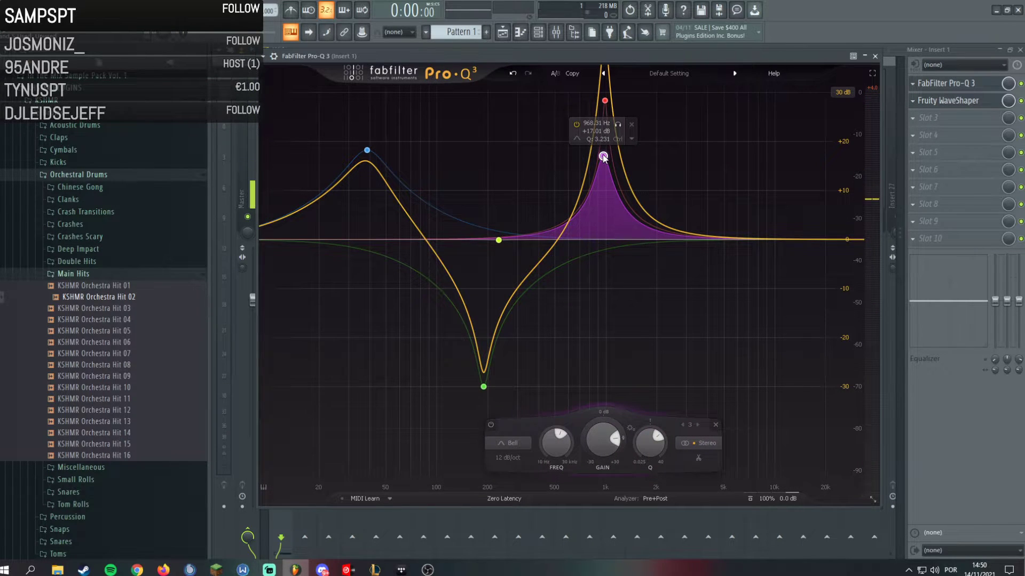
left_click_drag(603, 157, 632, 155)
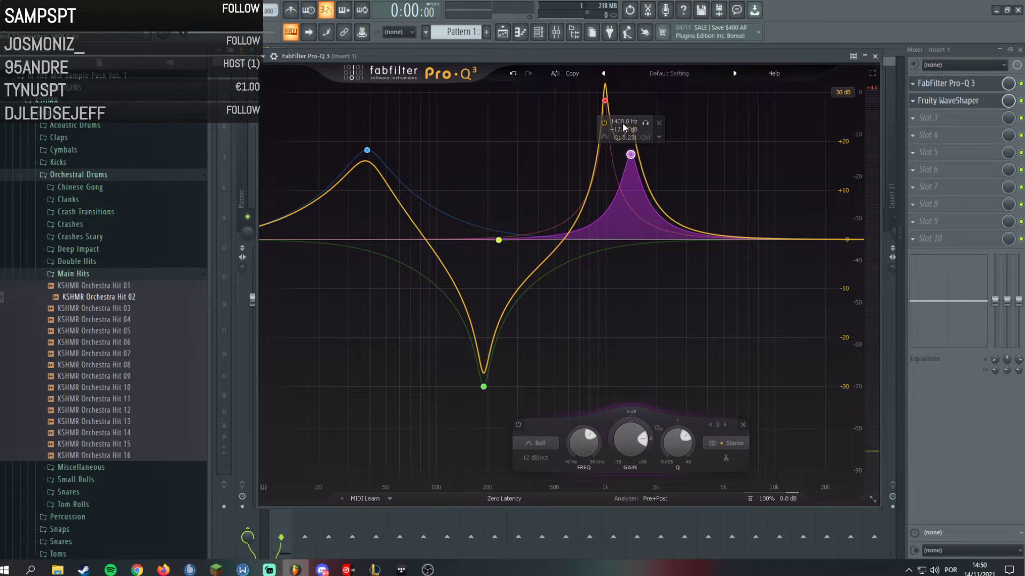
left_click_drag(604, 100, 620, 100)
left_click_drag(764, 96, 869, 97)
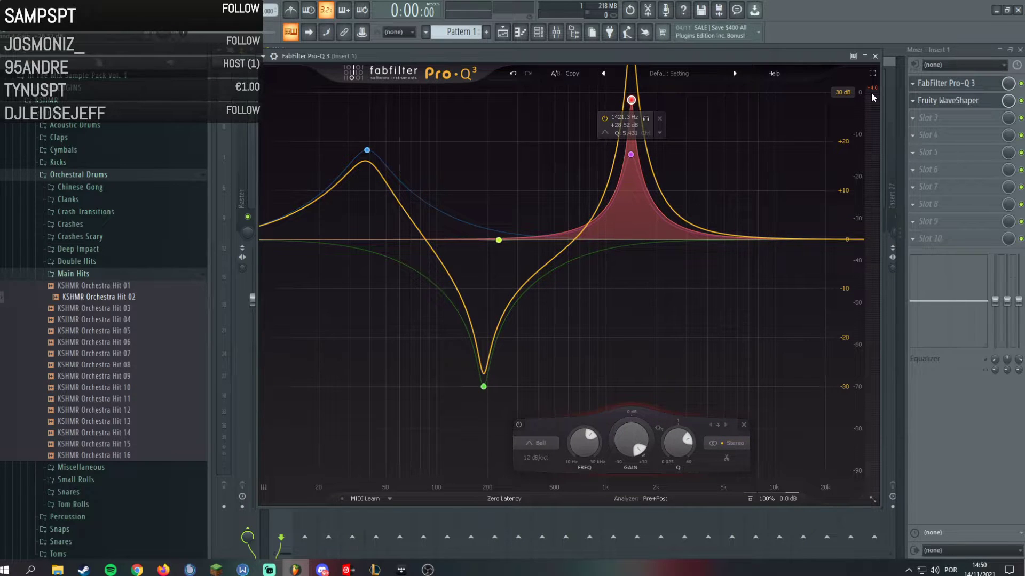
left_click(118, 379)
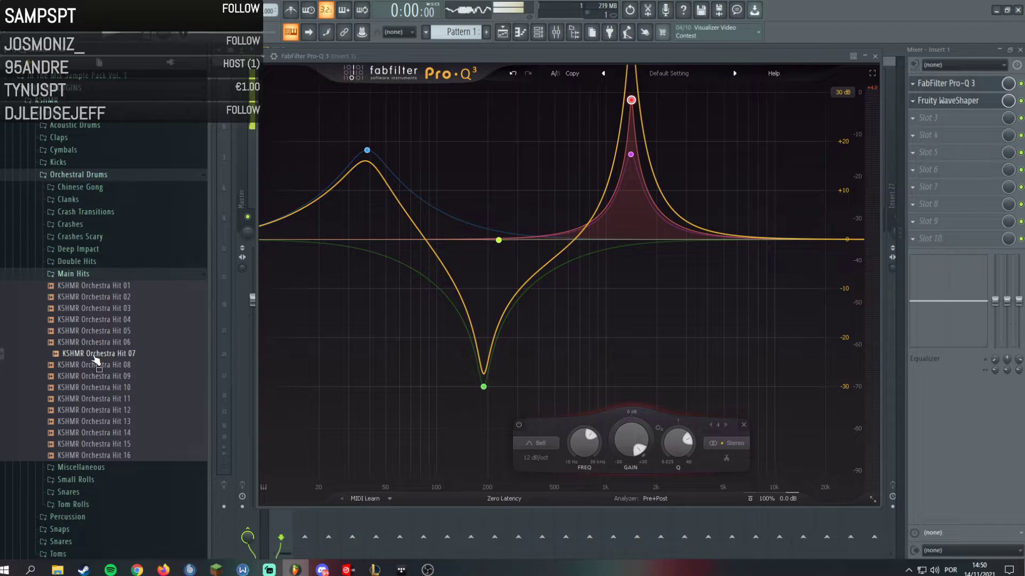
key("space")
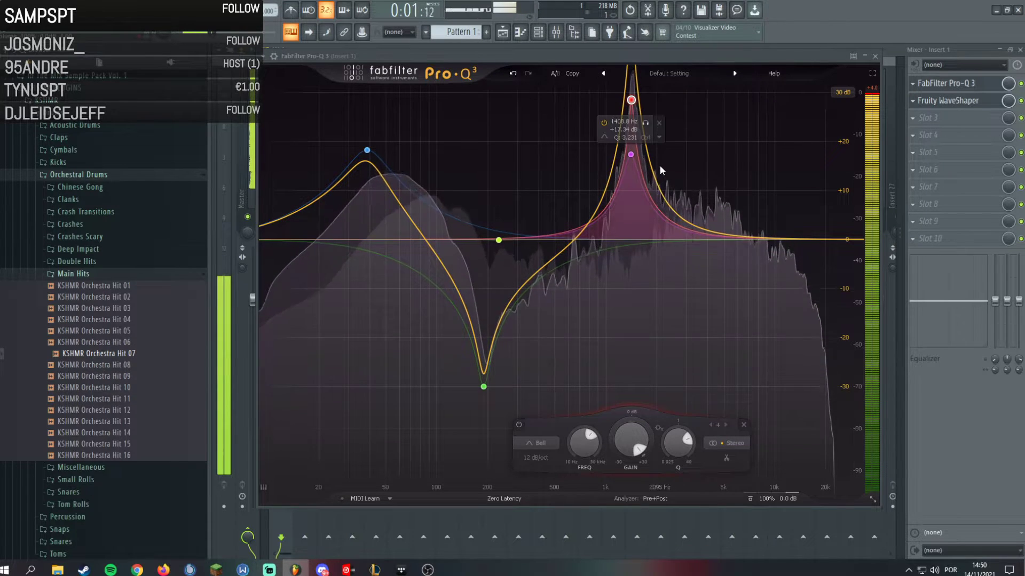
key("space")
Replace the -30 dB low-mid cut by setting the flat bell to 217.69 Hz, -16.92 dB and Q 1.741, checking it in playback.
left_click_drag(483, 386, 474, 273)
scroll(487, 306, "down", 5)
key("space")
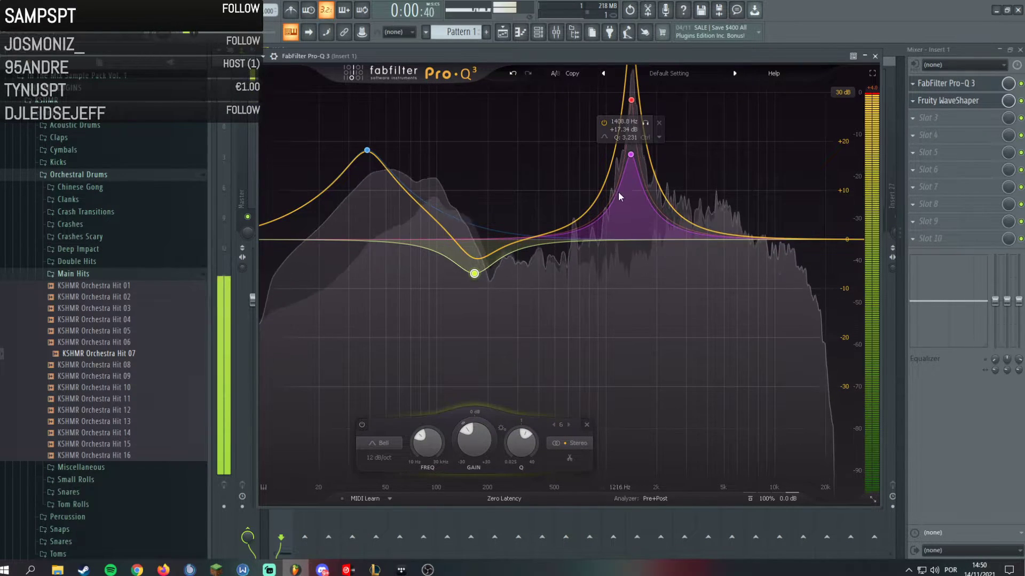
left_click_drag(474, 273, 494, 323)
key("space")
Raise the low bell to about +24 dB near 50 Hz and deepen the low-mid cut to -25.93 dB at 254.04 Hz.
left_click_drag(368, 155, 387, 120)
key("space")
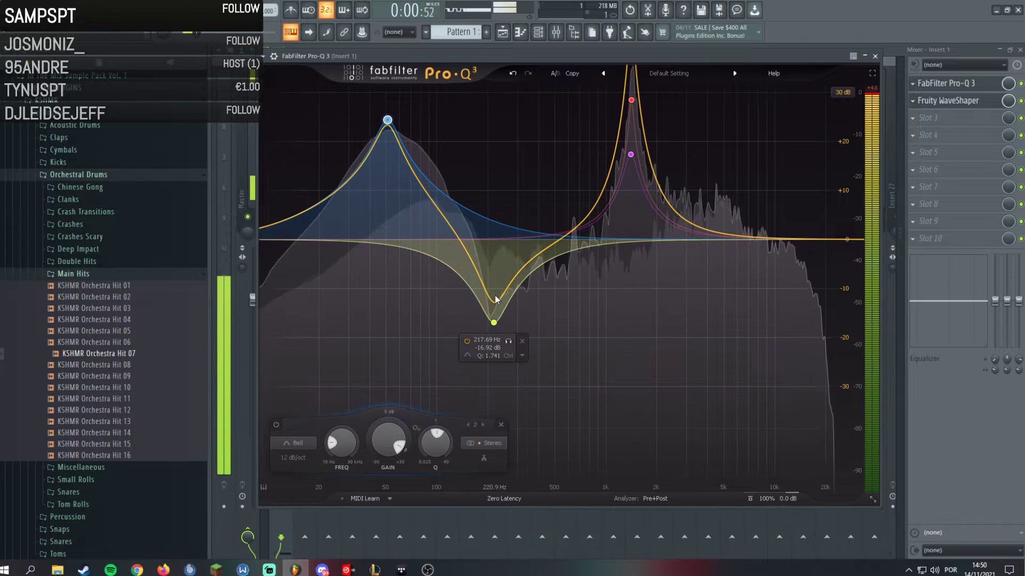
left_click_drag(494, 322, 504, 365)
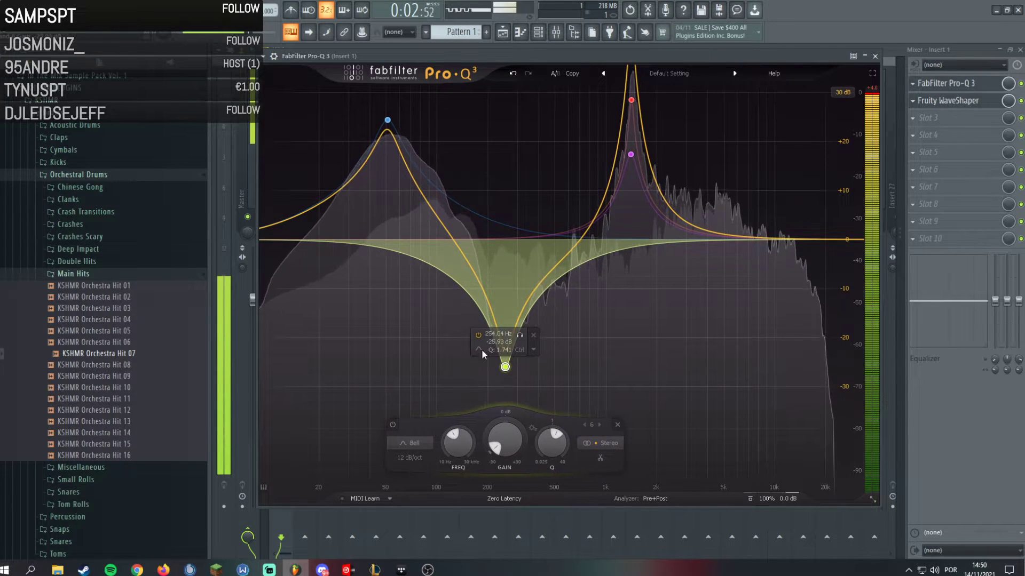
Add a 48 dB/oct low cut at about 22.45 Hz and stop playback.
left_click(285, 240)
left_click_drag(286, 241, 327, 240)
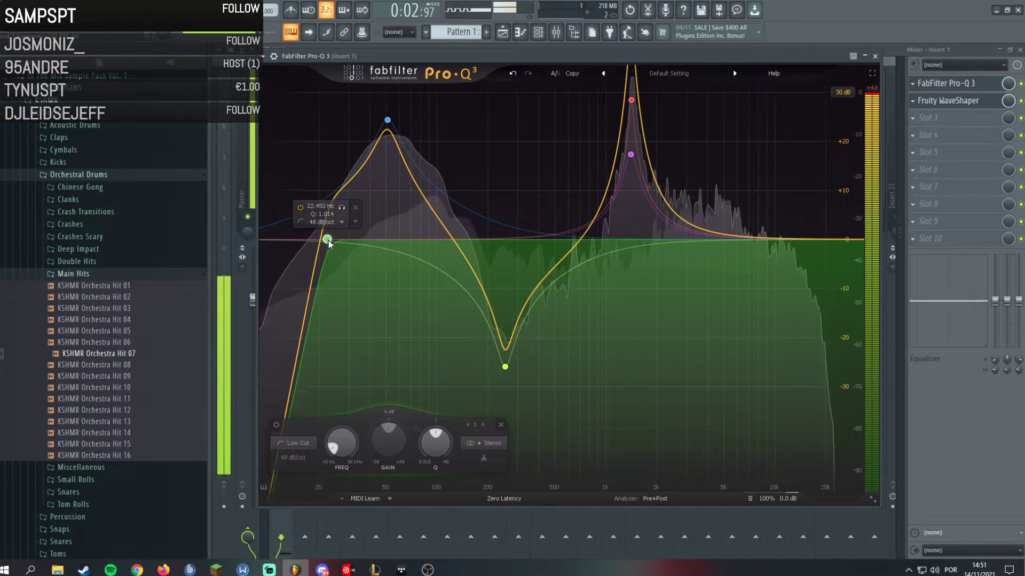
key("space")
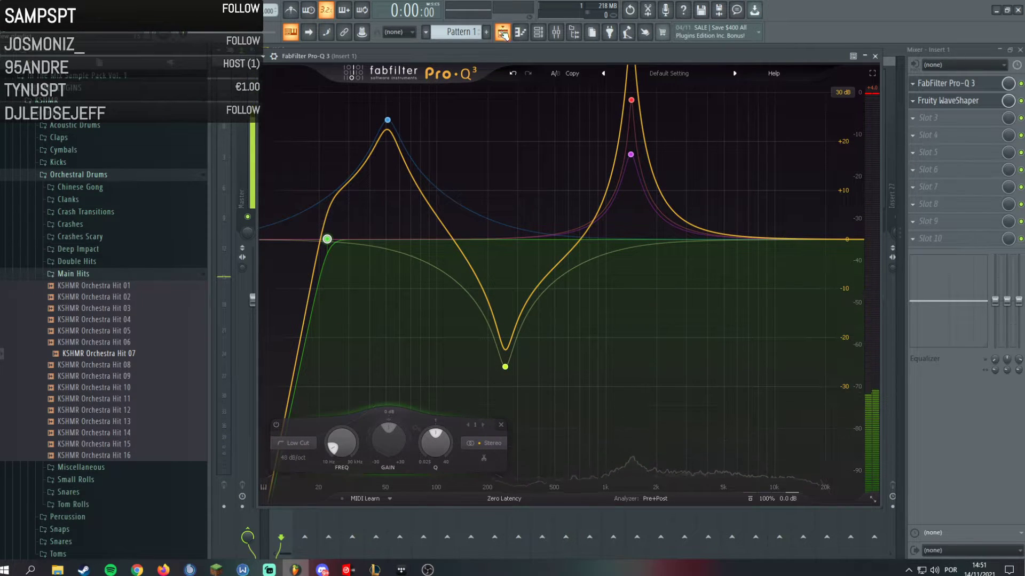
Load the saved "kicks" mixer track state onto Insert 2 and return to the playlist.
left_click(728, 46)
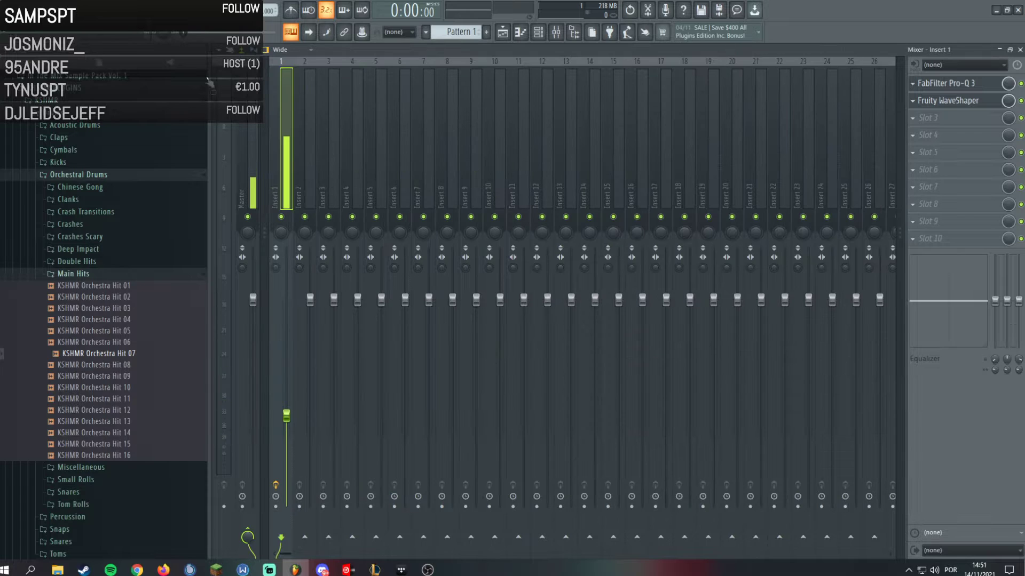
left_click(308, 91)
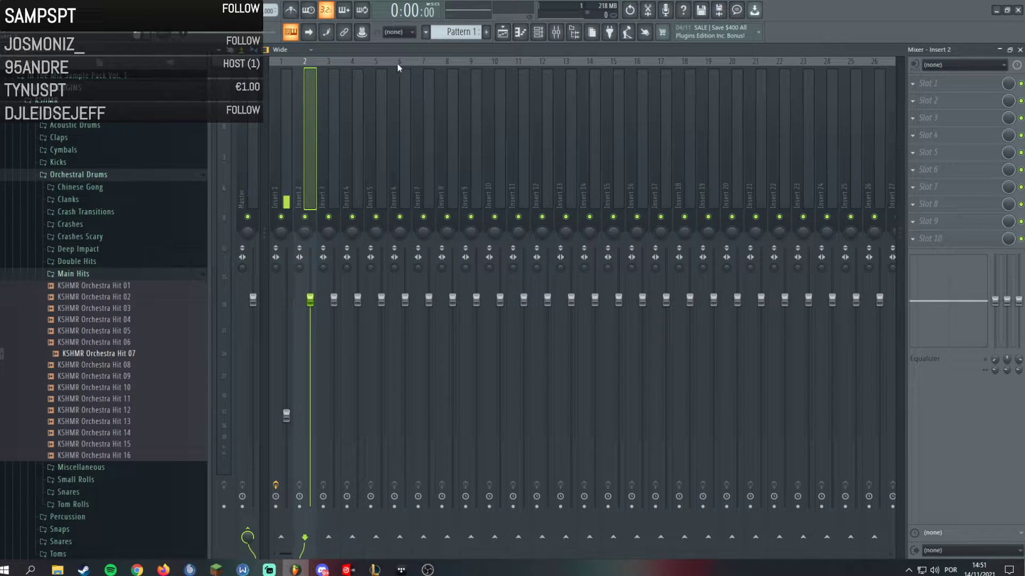
right_click(303, 94)
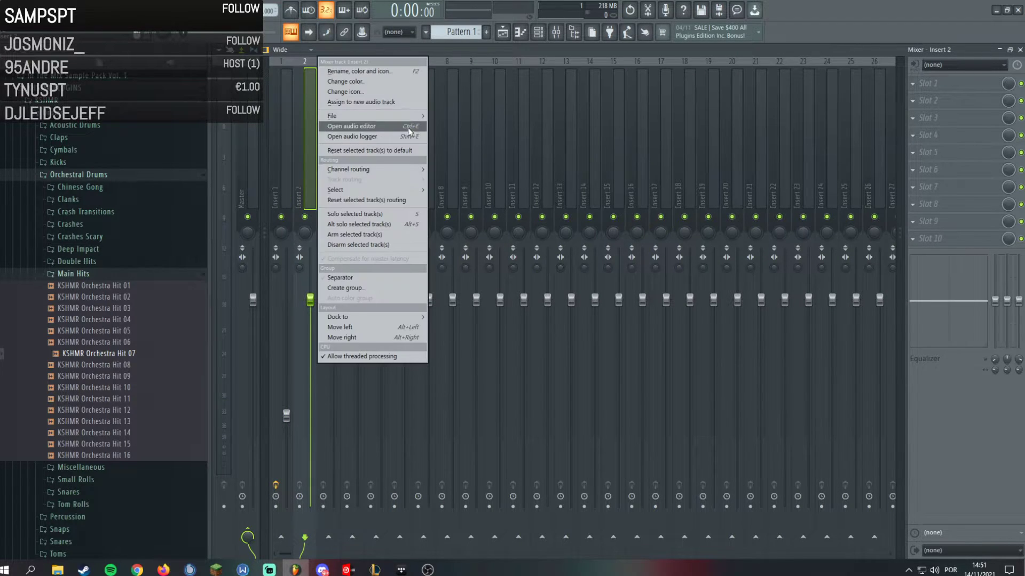
mouse_move(384, 116)
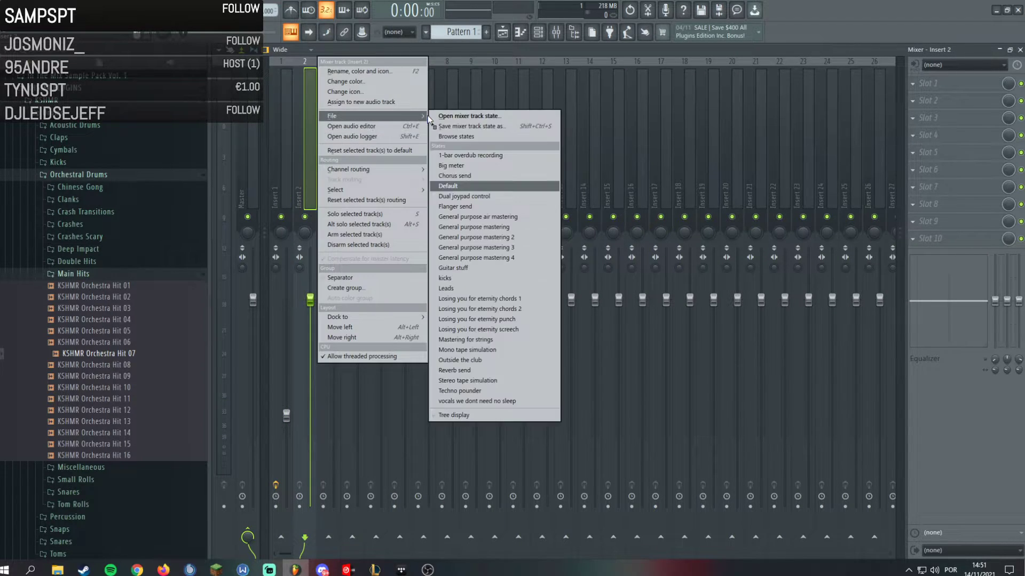
left_click(516, 280)
left_click(502, 32)
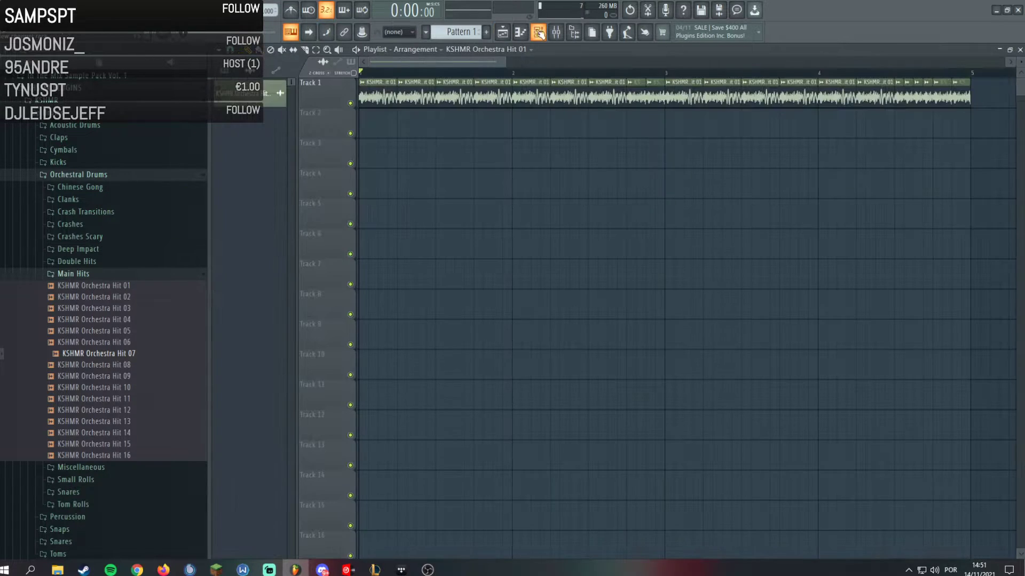
Delete the orchestra hit clips from playlist Track 1 and add a Kick 2 synth channel to the channel rack.
right_click(406, 96)
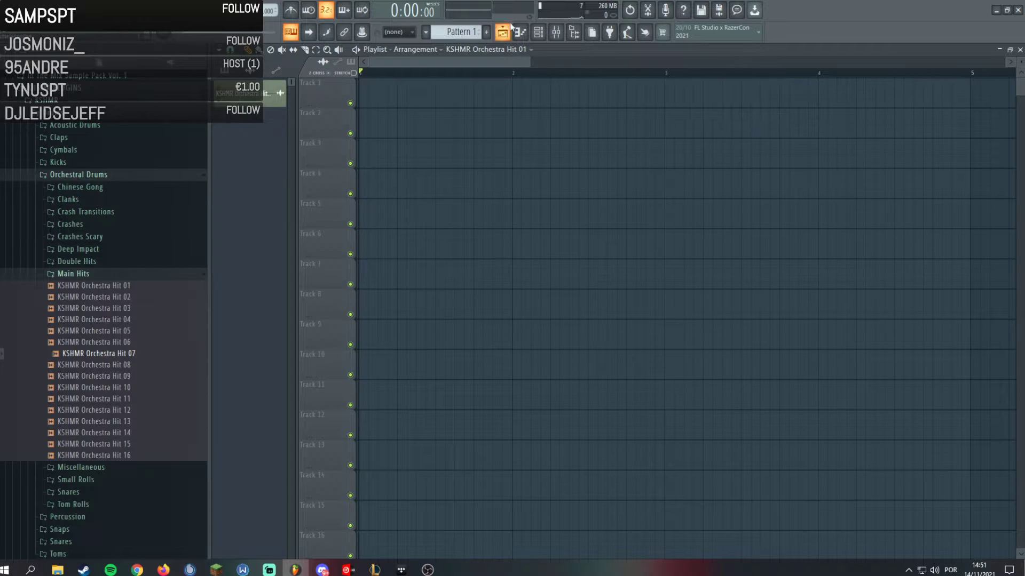
left_click(538, 32)
left_click(670, 126)
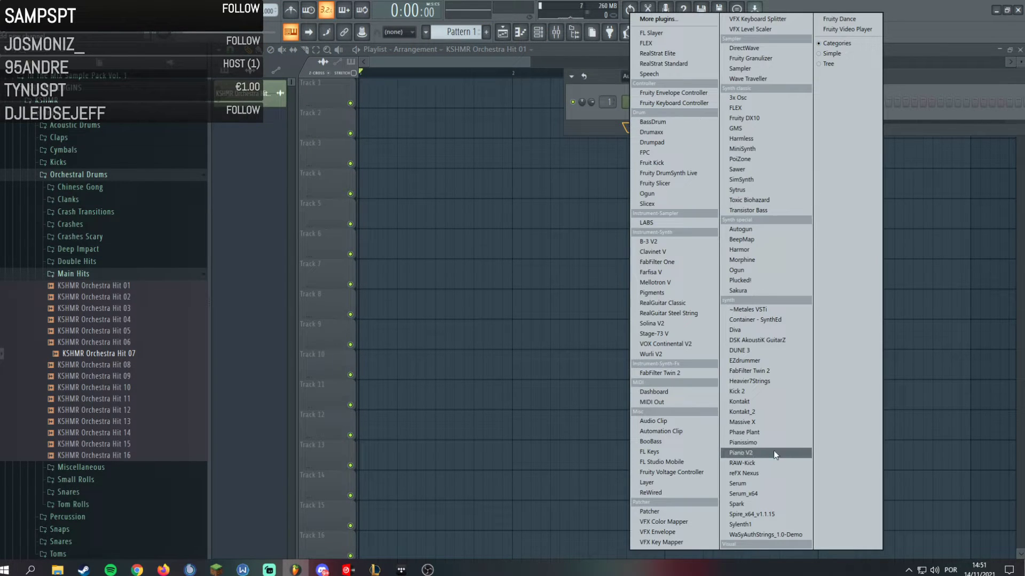
left_click(756, 395)
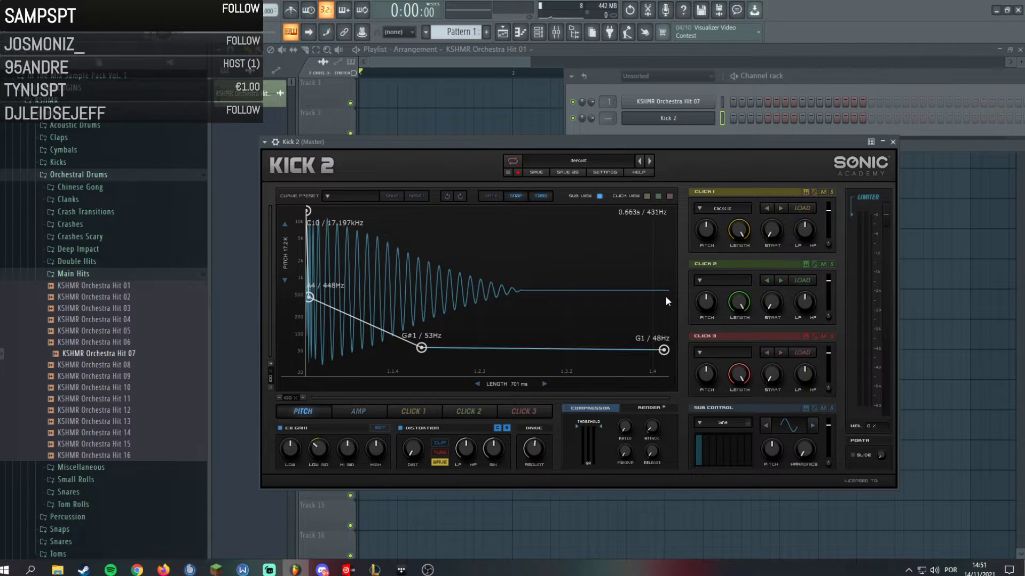
Load the factory preset TR909 V2 from the Analog category in Kick 2.
left_click(545, 160)
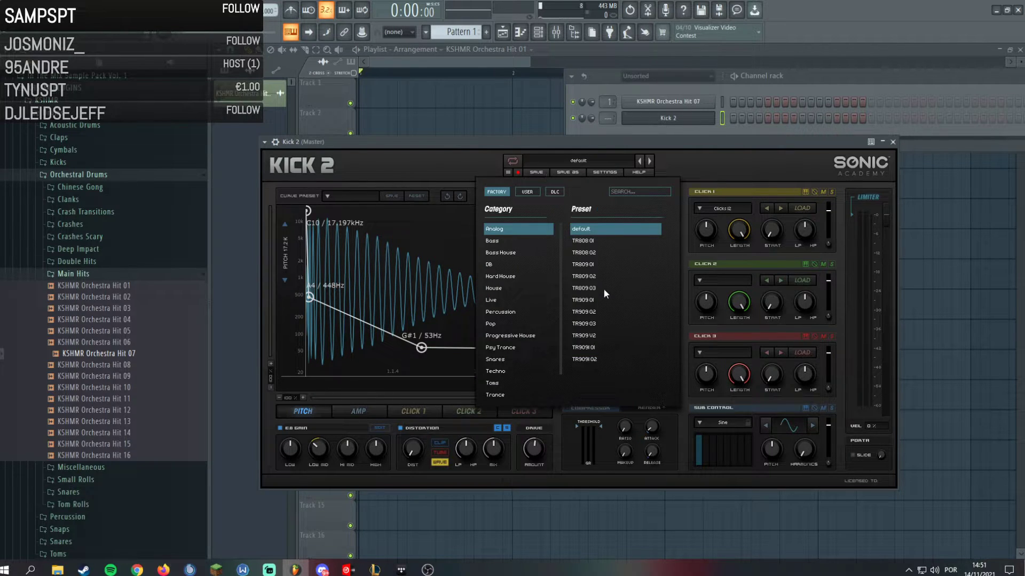
left_click(596, 336)
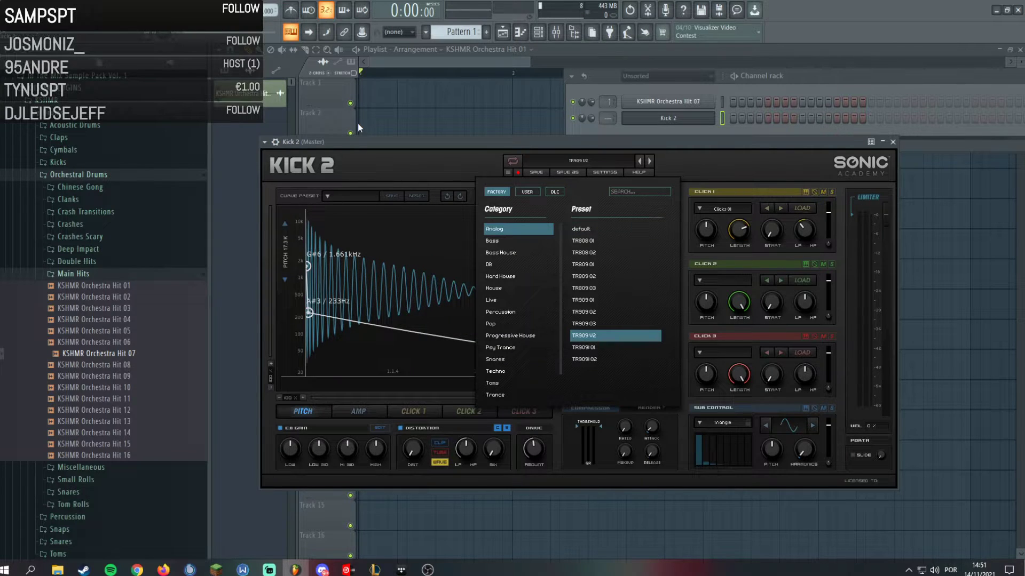
left_click(414, 373)
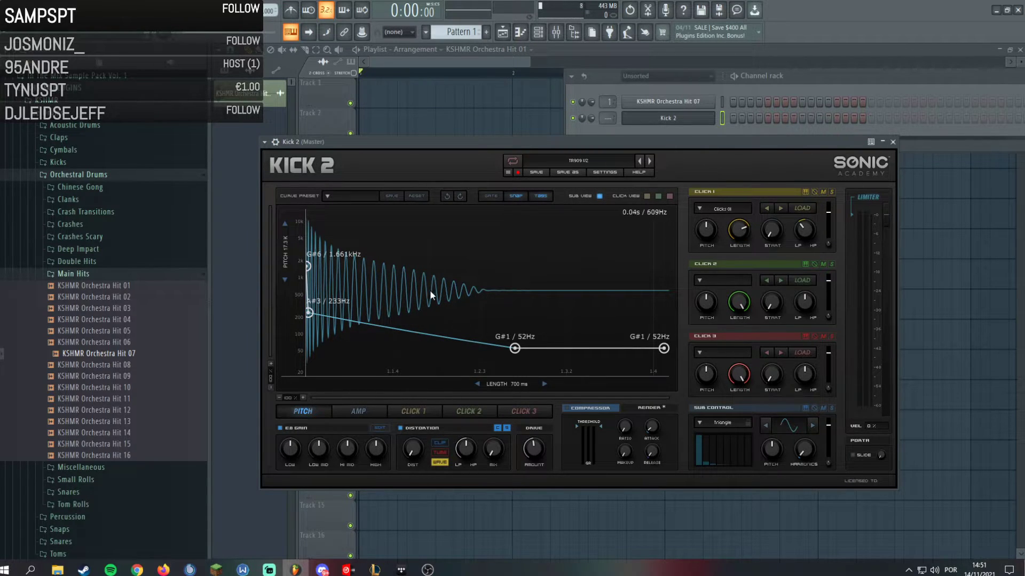
Examine the first three effects on Insert 2: the low-cut Pro-Q 3, Disto-Fx and the bell curves of the second Pro-Q 3.
left_click(556, 33)
left_click(314, 138)
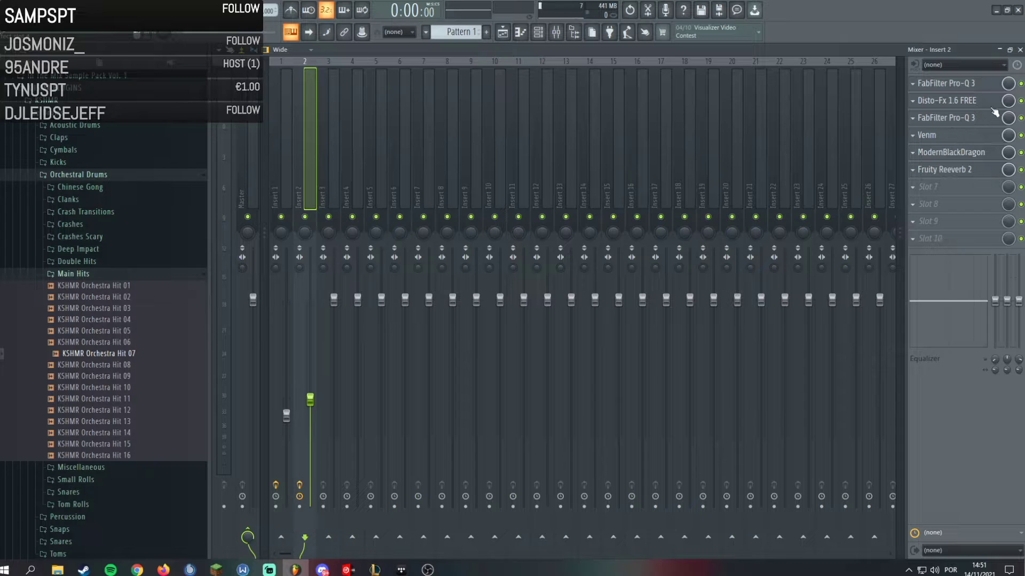
left_click(974, 101)
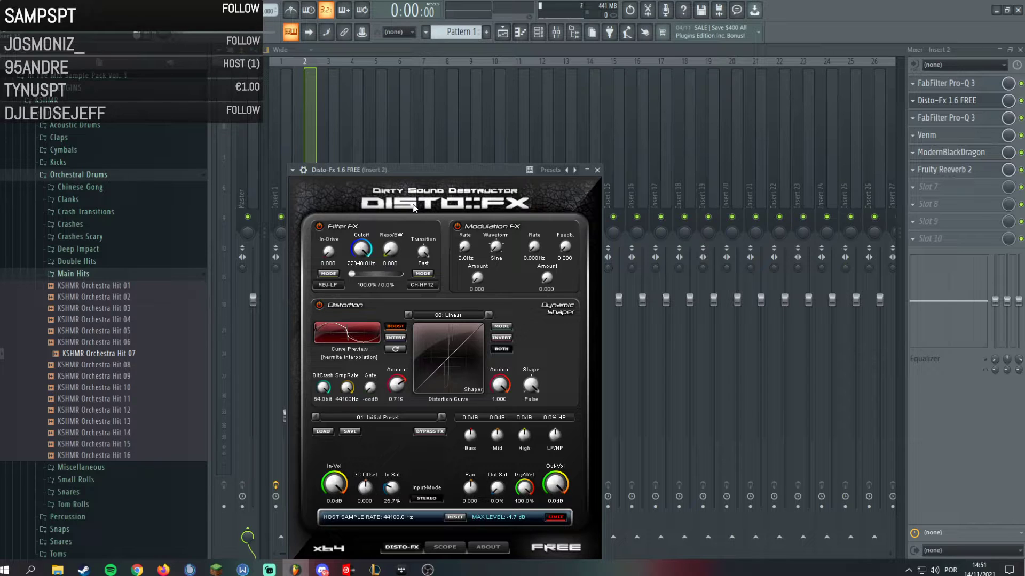
left_click(955, 84)
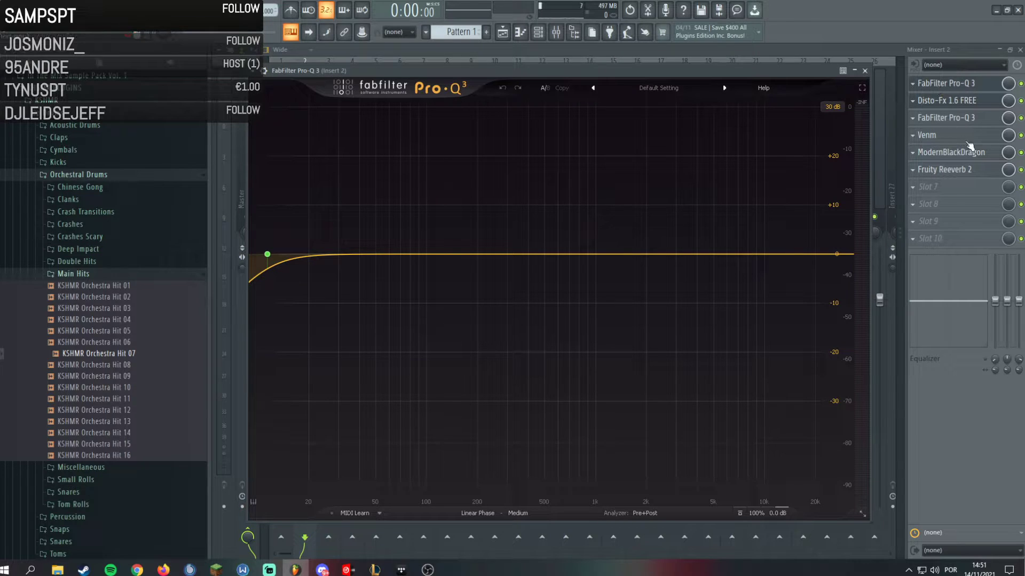
mouse_move(269, 256)
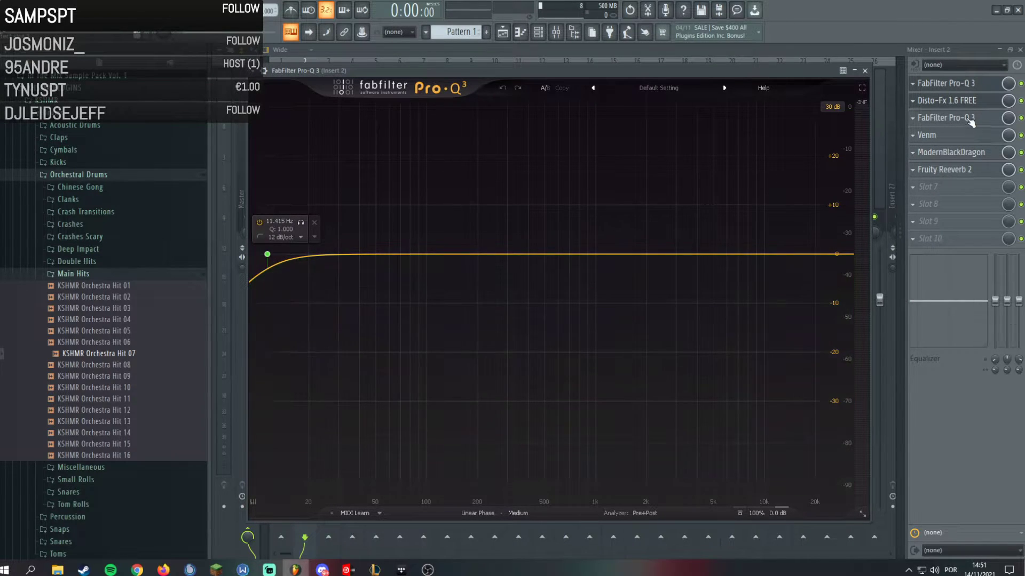
left_click(949, 84)
left_click(960, 103)
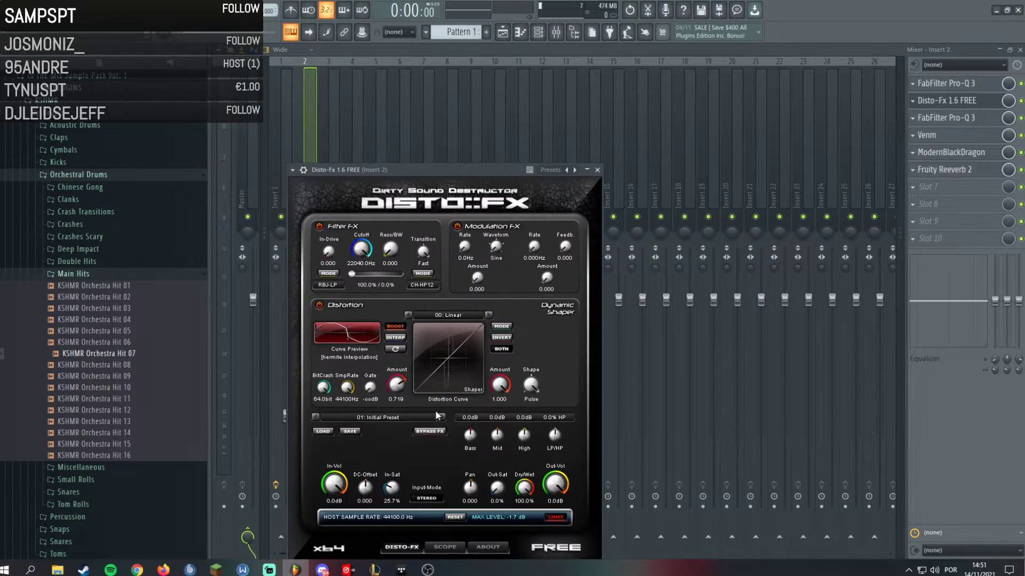
left_click(955, 118)
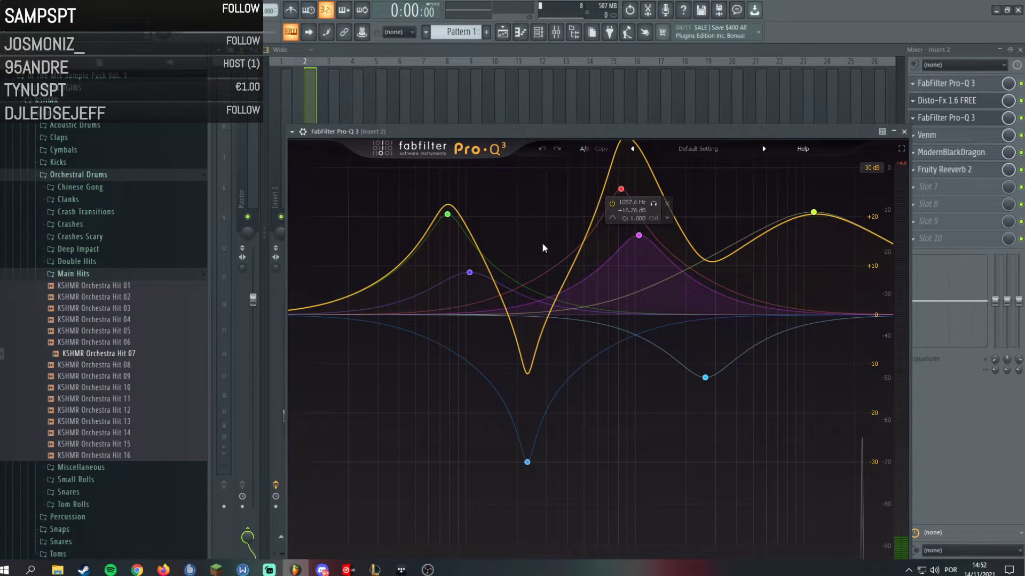
mouse_move(442, 297)
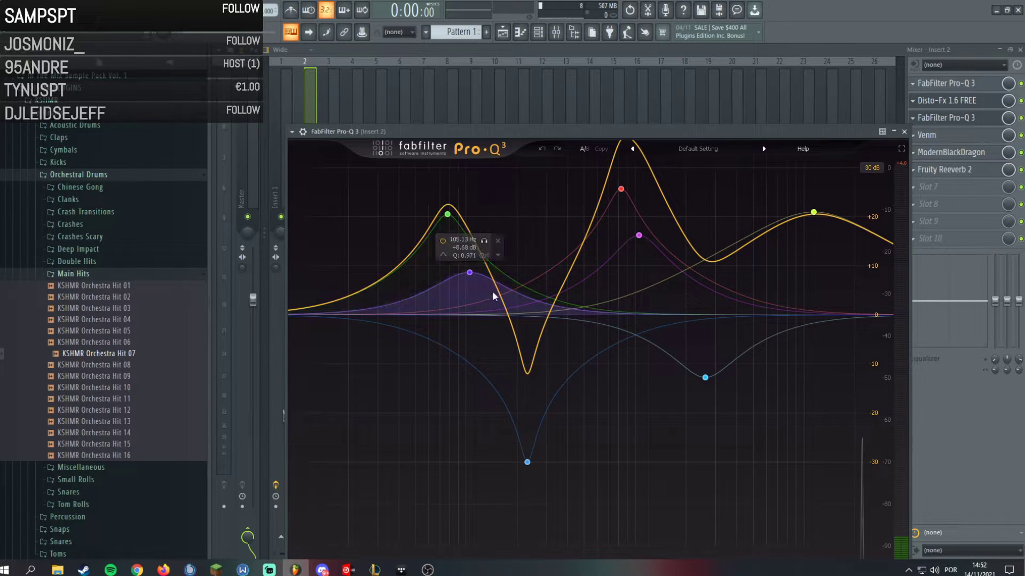
Examine the settings of Venm, ModernBlackDragon and Fruity Reeverb 2 at the end of the Insert 2 chain.
left_click(956, 107)
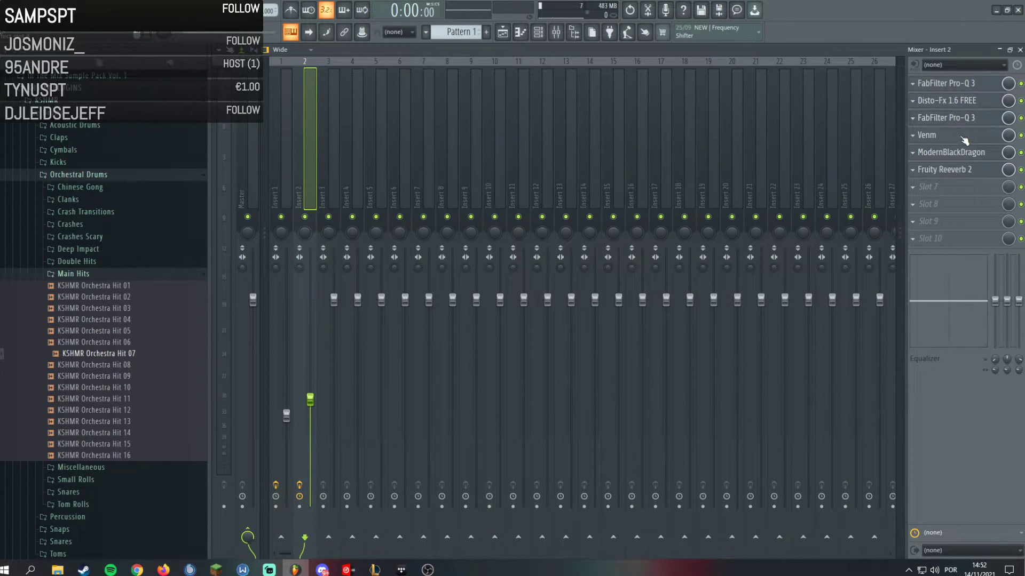
left_click(963, 138)
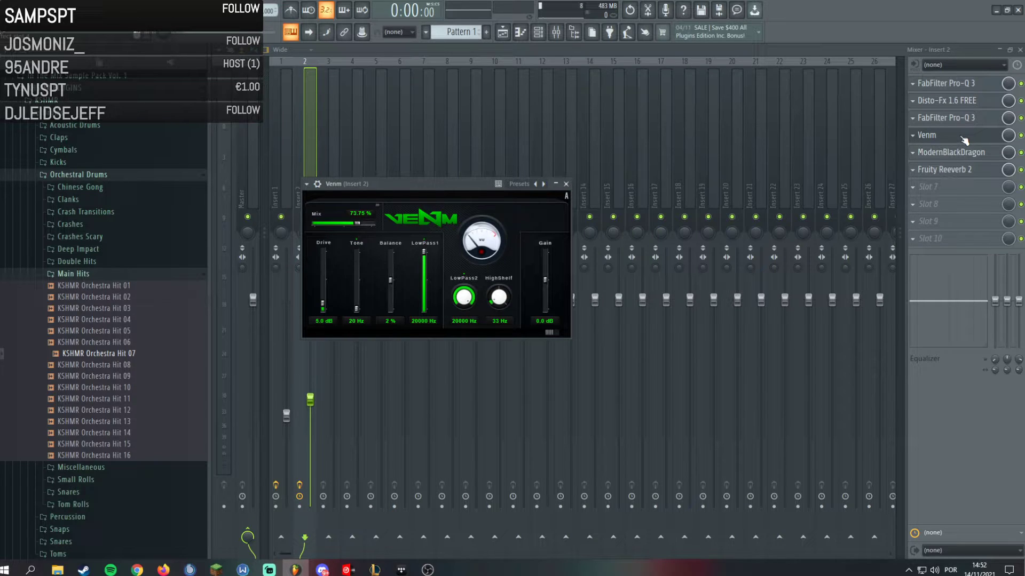
left_click(976, 150)
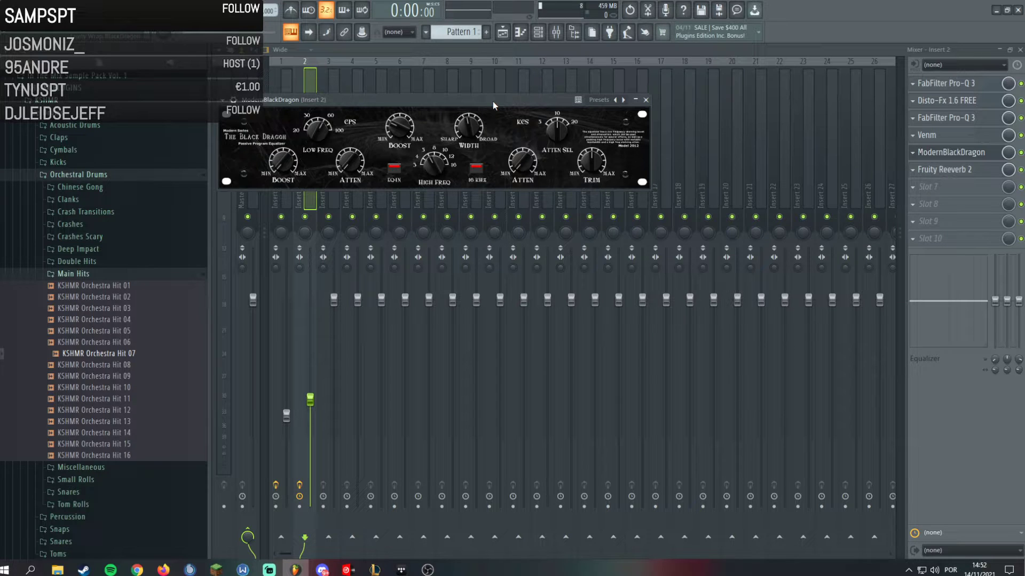
left_click(967, 169)
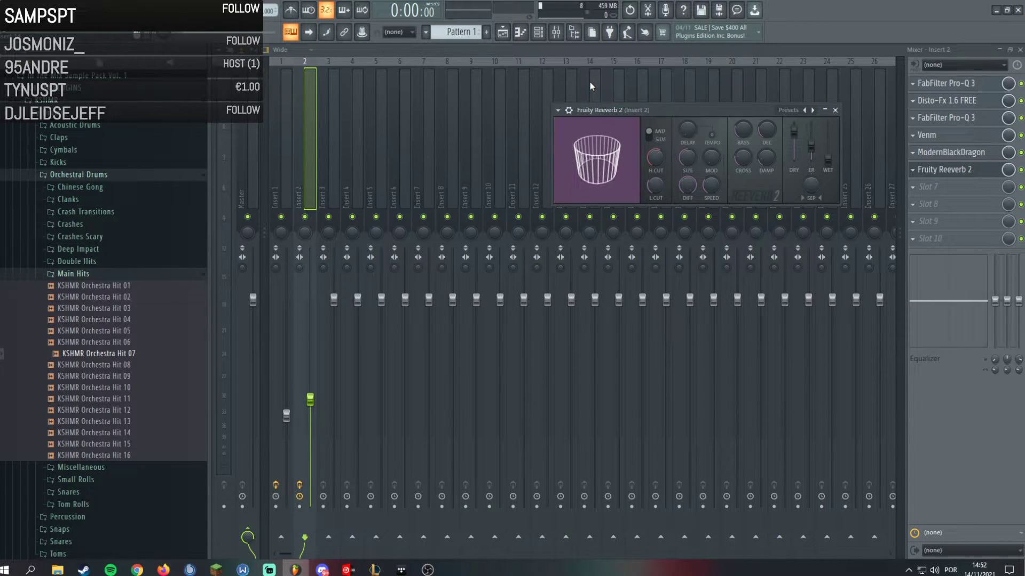
left_click(945, 170)
Fill the first bar of Kick 2's piano roll with four consecutive one-beat C5 notes.
left_click(502, 32)
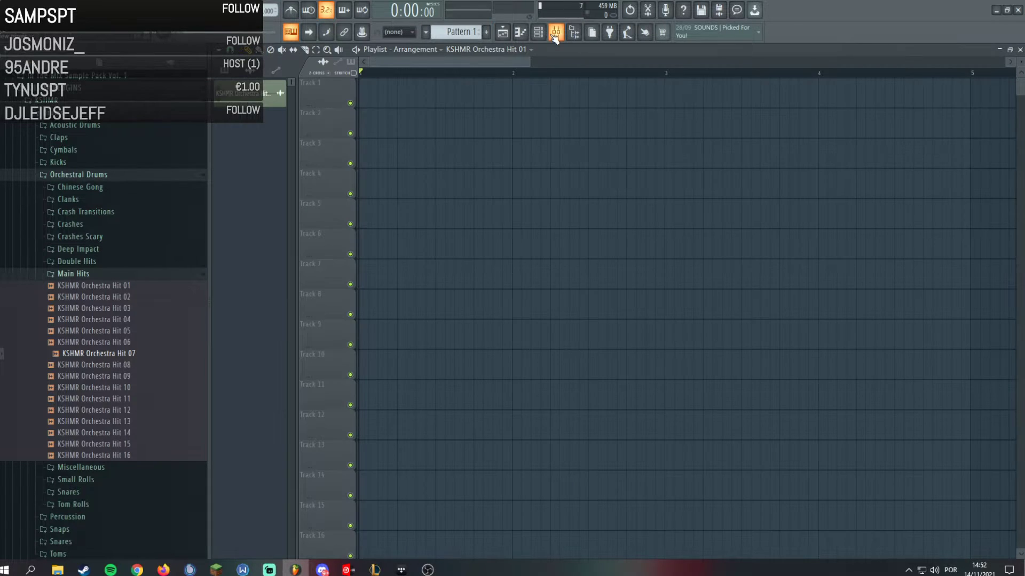
left_click(556, 32)
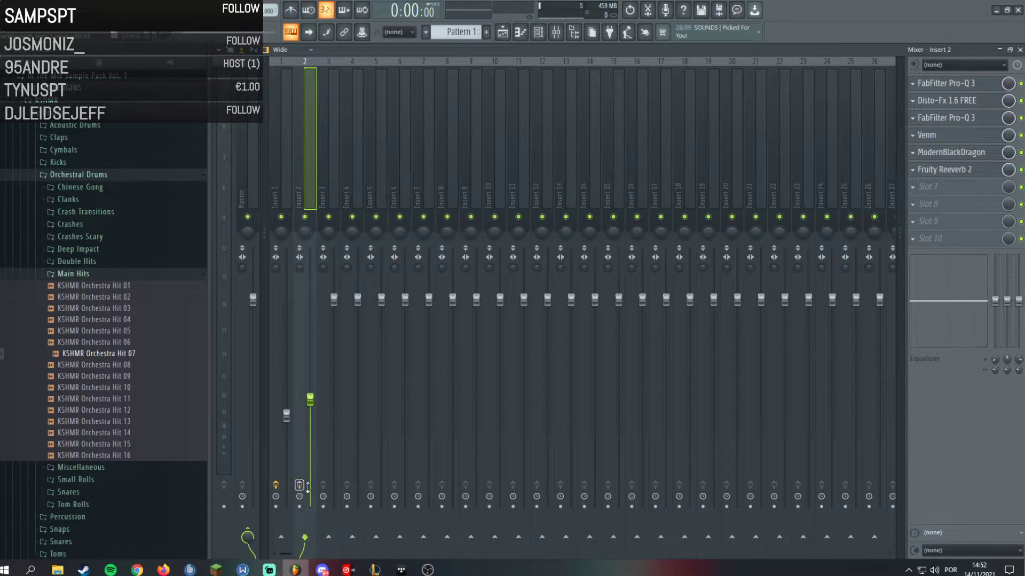
left_click(537, 32)
right_click(667, 118)
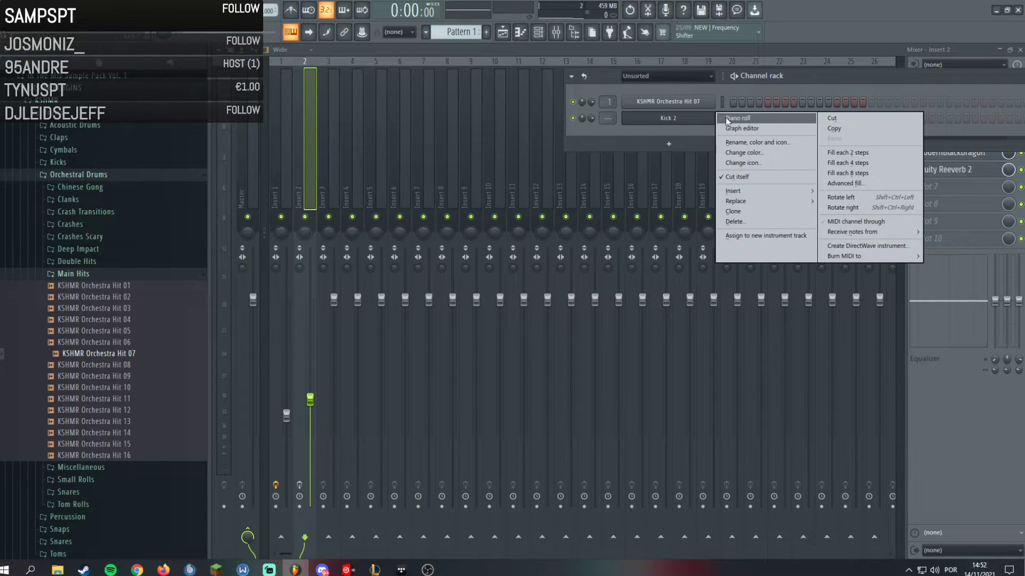
left_click(736, 118)
mouse_move(256, 315)
left_mouse_down()
mouse_move(258, 324)
mouse_move(256, 308)
left_mouse_up()
left_click_drag(274, 314, 301, 315)
key("ctrl+a")
key("ctrl+b")
key("ctrl+b")
key("ctrl+b")
left_click_drag(242, 242, 246, 136)
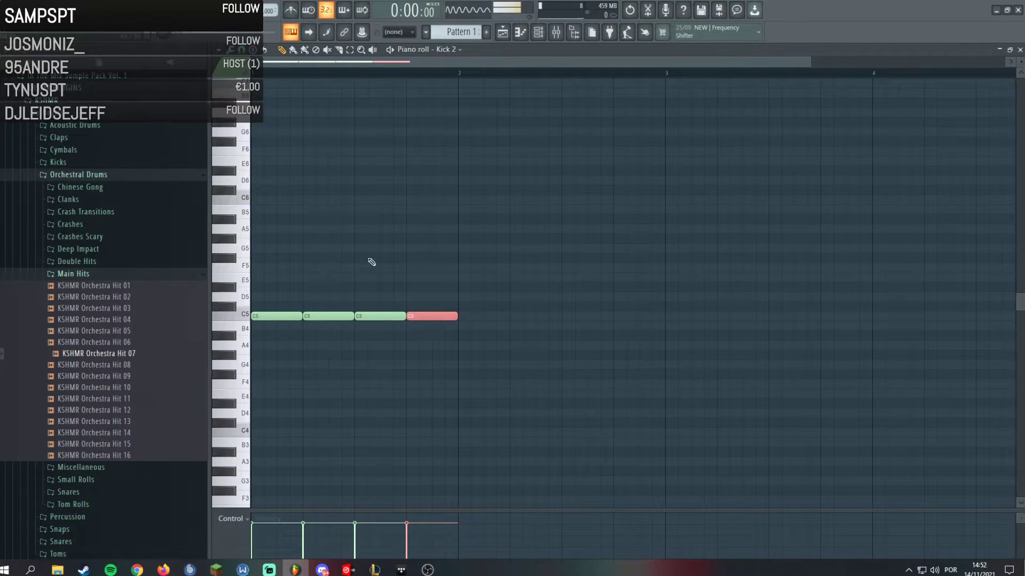
Route the Kick 2 channel to mixer Insert 2 and audition the pattern.
left_click(538, 31)
left_click(685, 116)
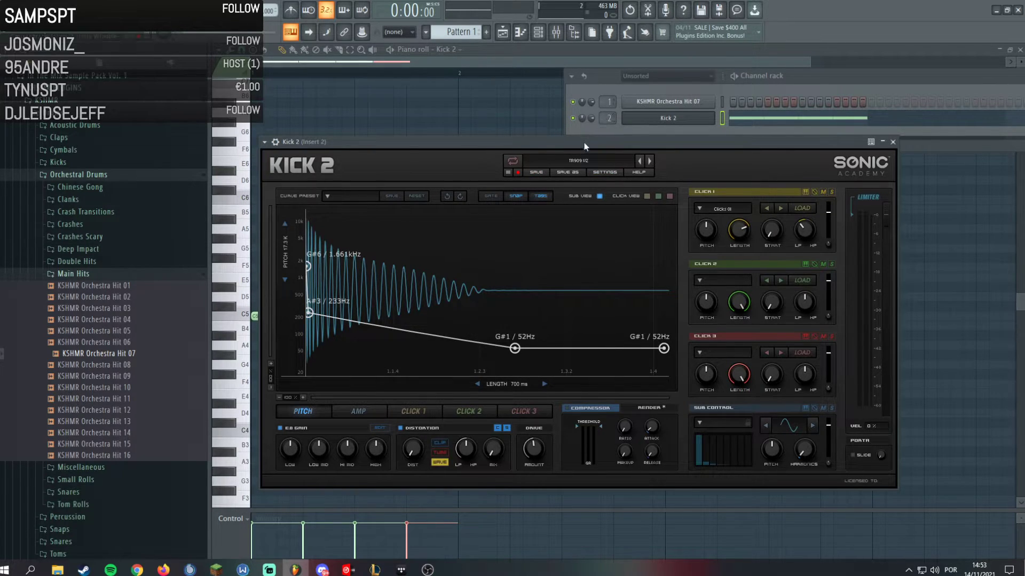
key("space")
key("space")
key("space")
Raise the Insert 2 fader in the mixer while checking the kick's level in playback.
left_click(555, 33)
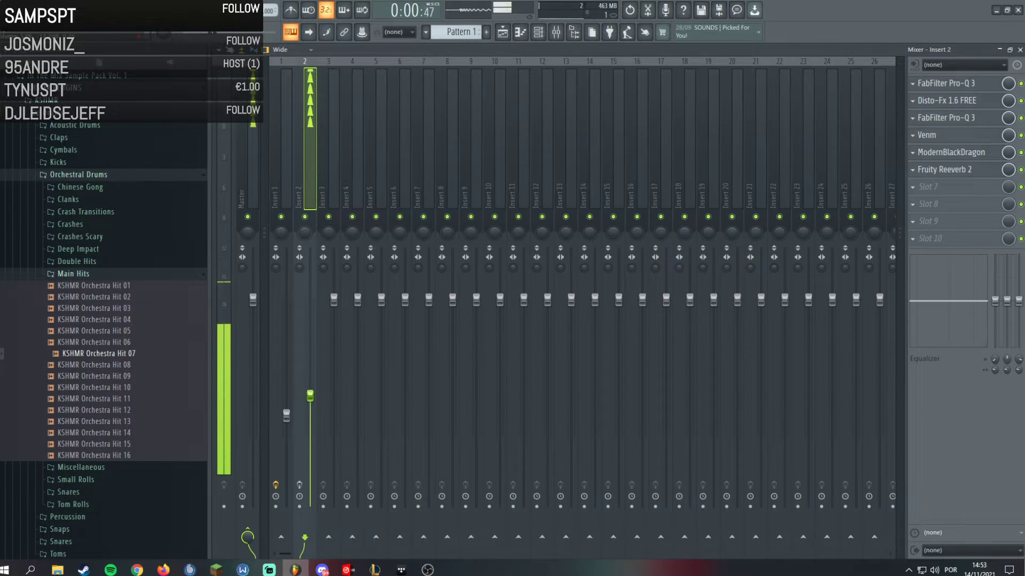
left_click_drag(312, 356, 314, 375)
key("space")
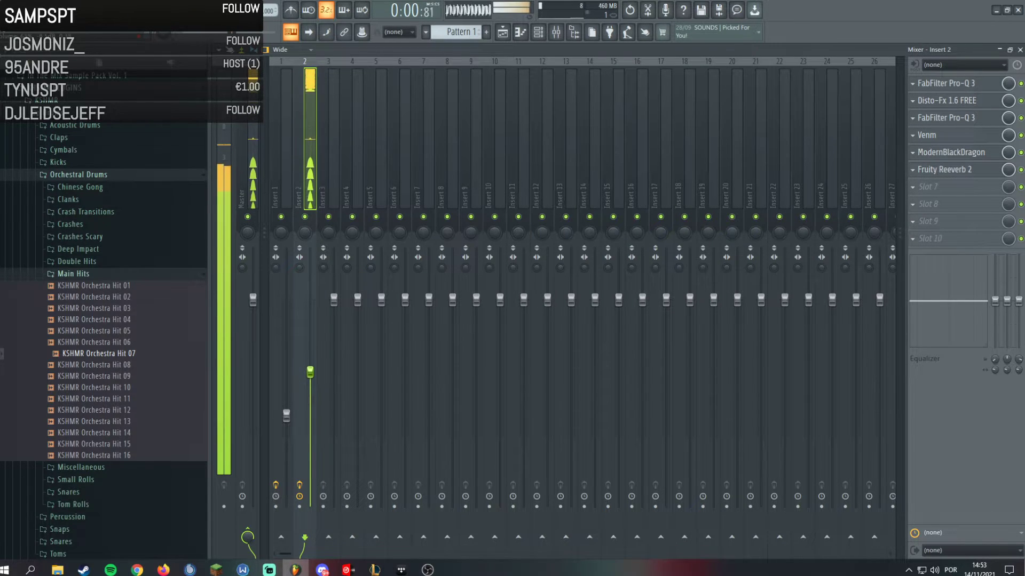
Lengthen the Kick 2 sound to 1685 ms, adjusting it during playback, and close the synth window.
left_click(567, 33)
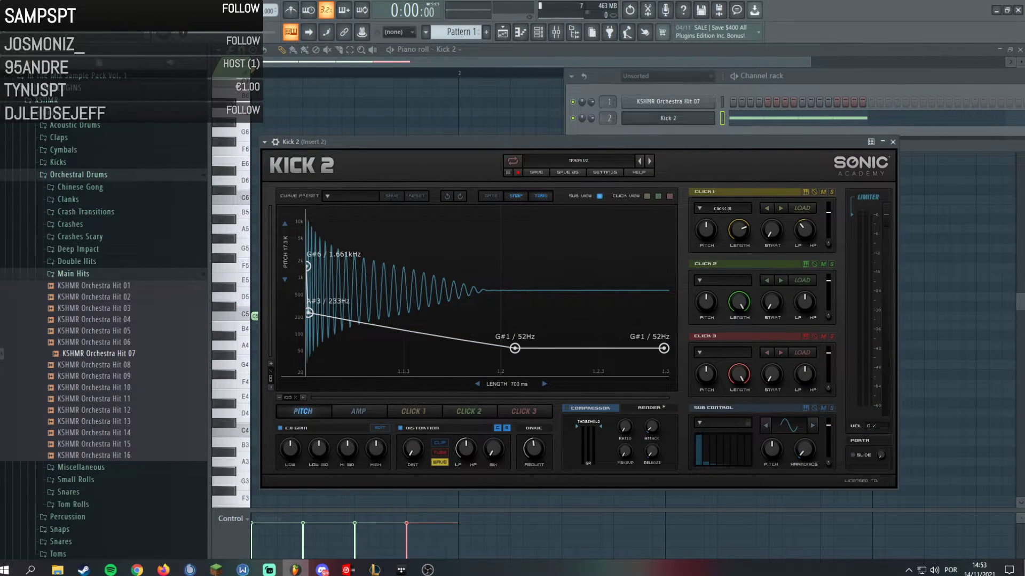
scroll(505, 383, "up", 6)
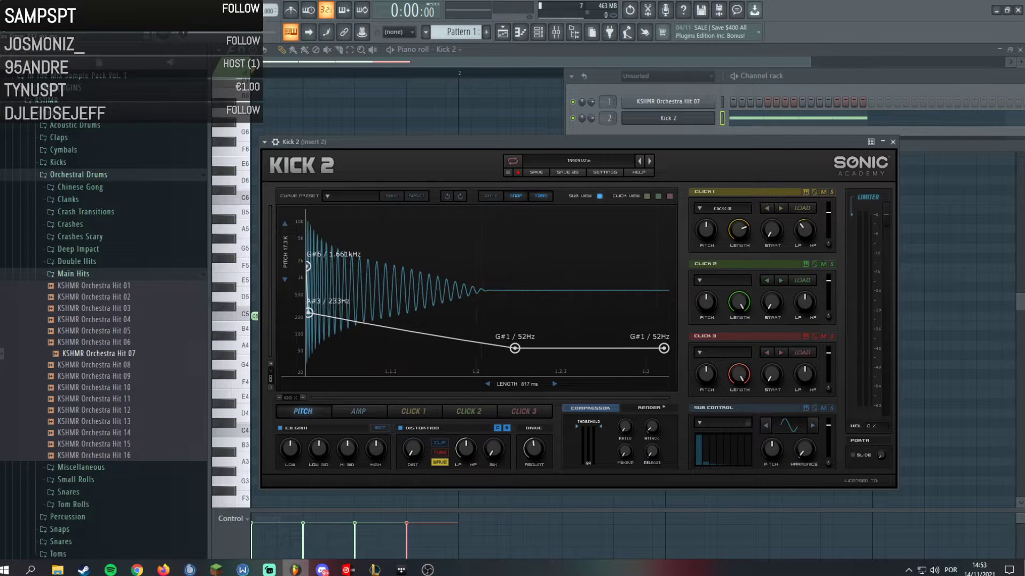
scroll(555, 384, "up", 3)
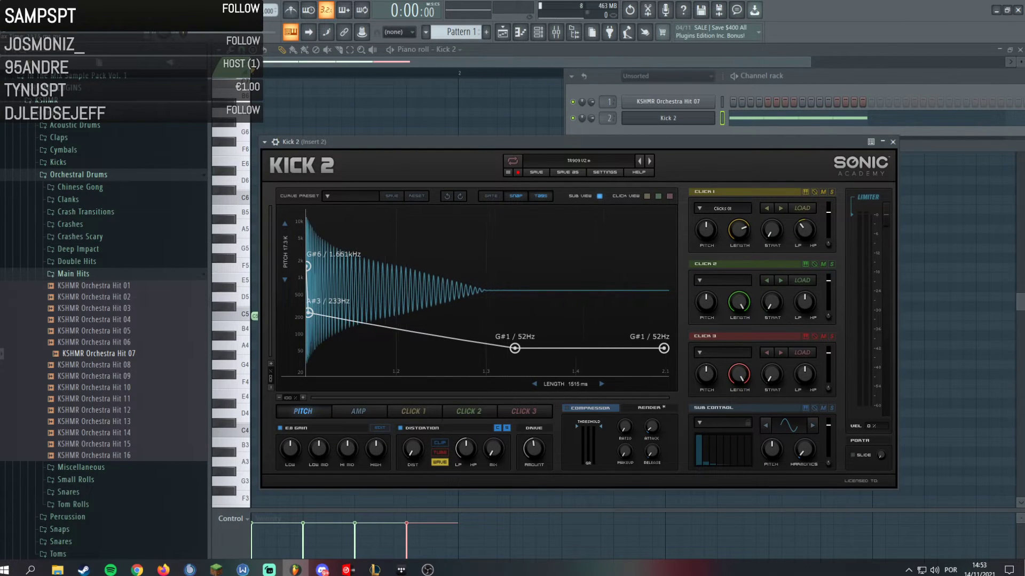
scroll(568, 383, "up", 4)
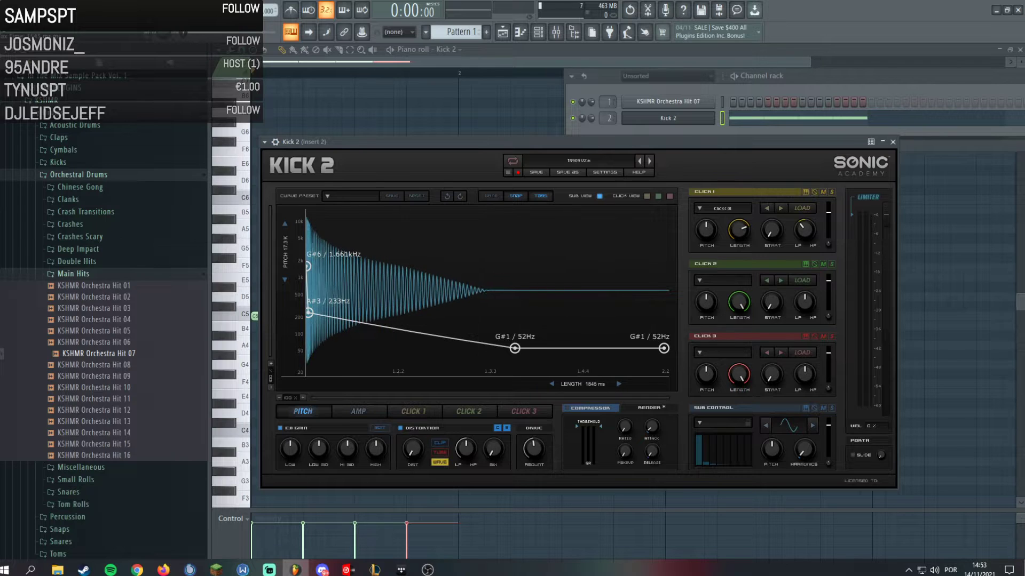
key("space")
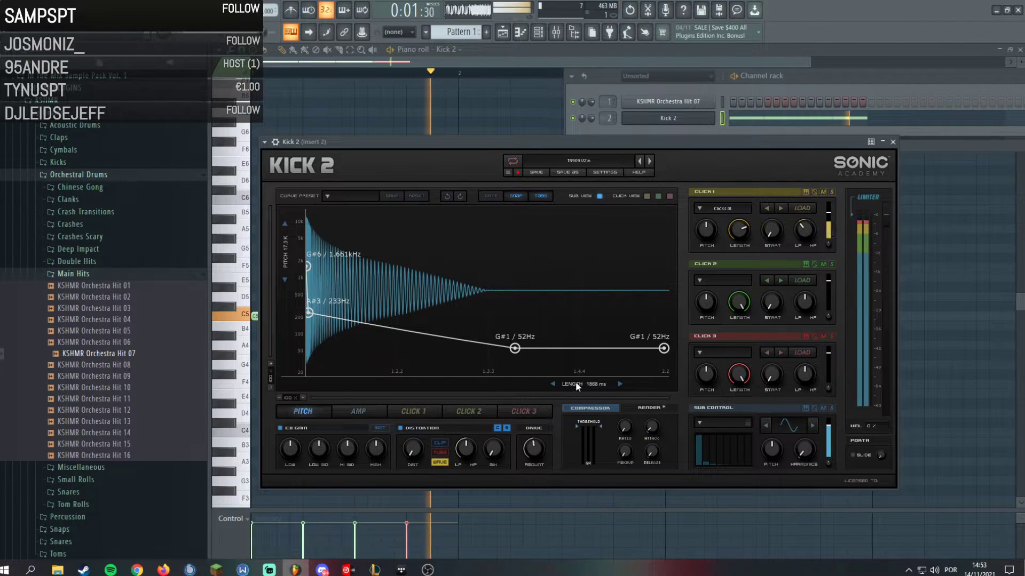
scroll(575, 382, "down", 2)
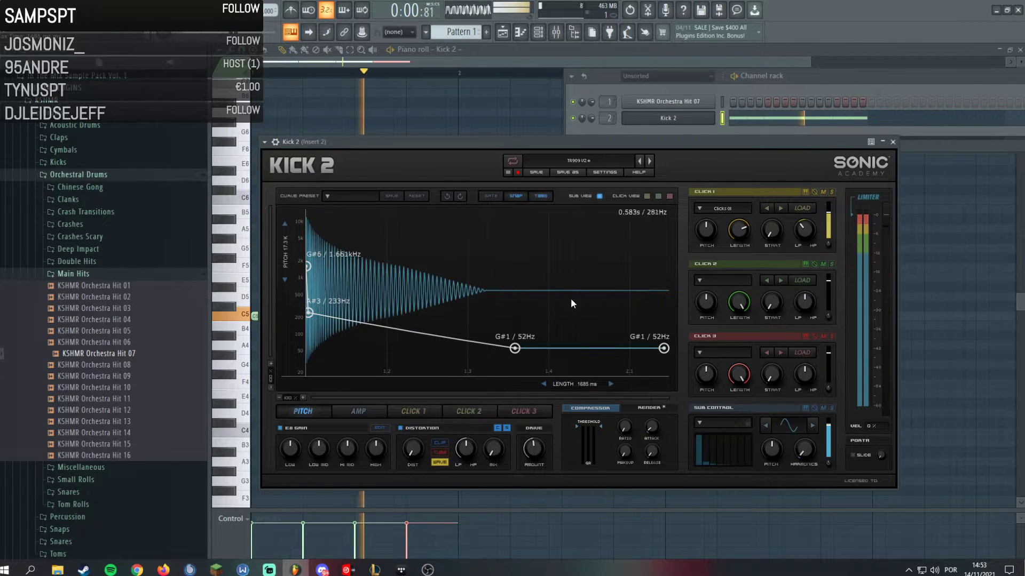
key("space")
key("Escape")
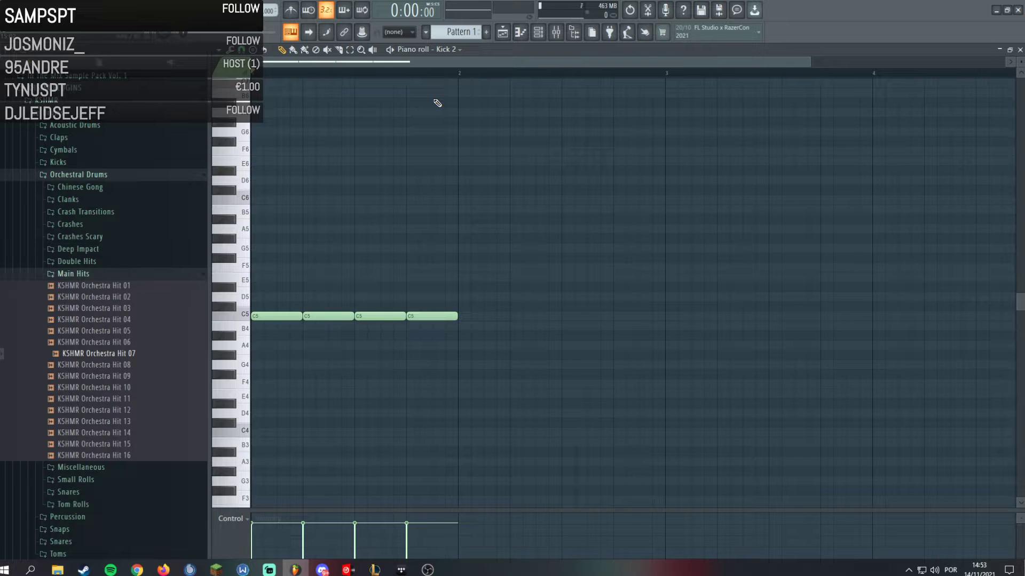
Review the first Pro-Q 3 on Insert 2, open Disto-Fx and reposition its window to show all its controls.
left_click(556, 32)
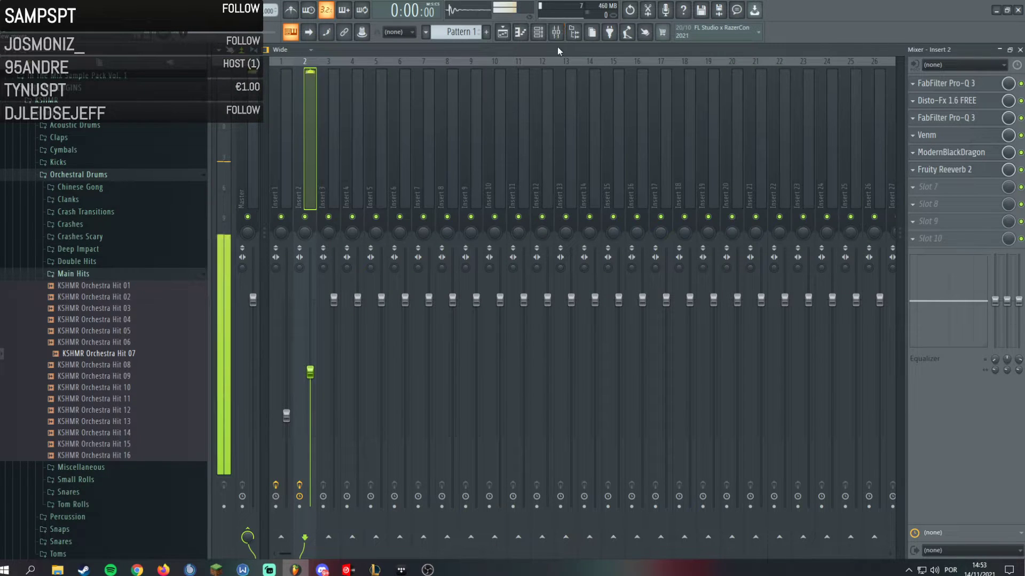
left_click(958, 84)
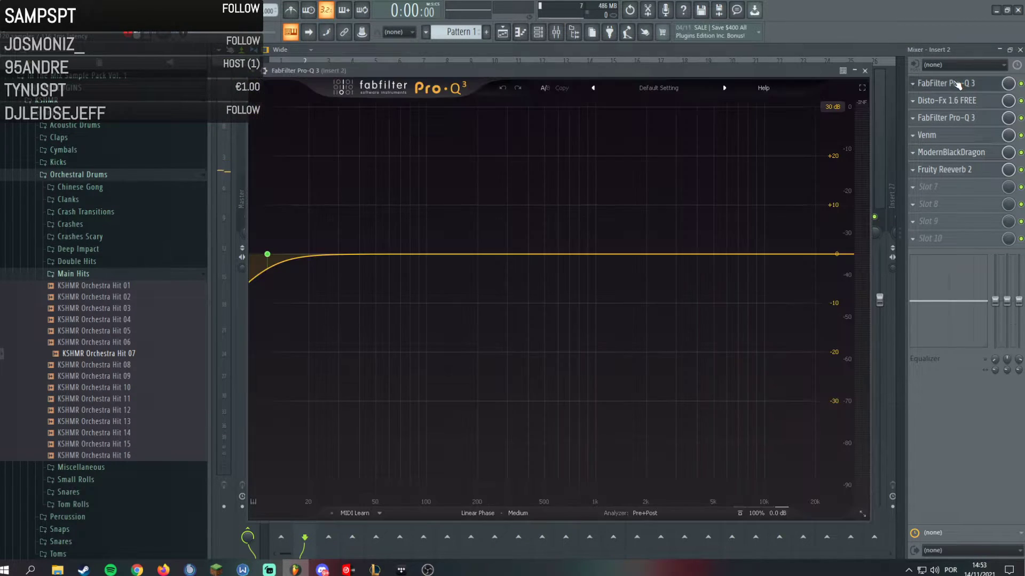
left_click(953, 100)
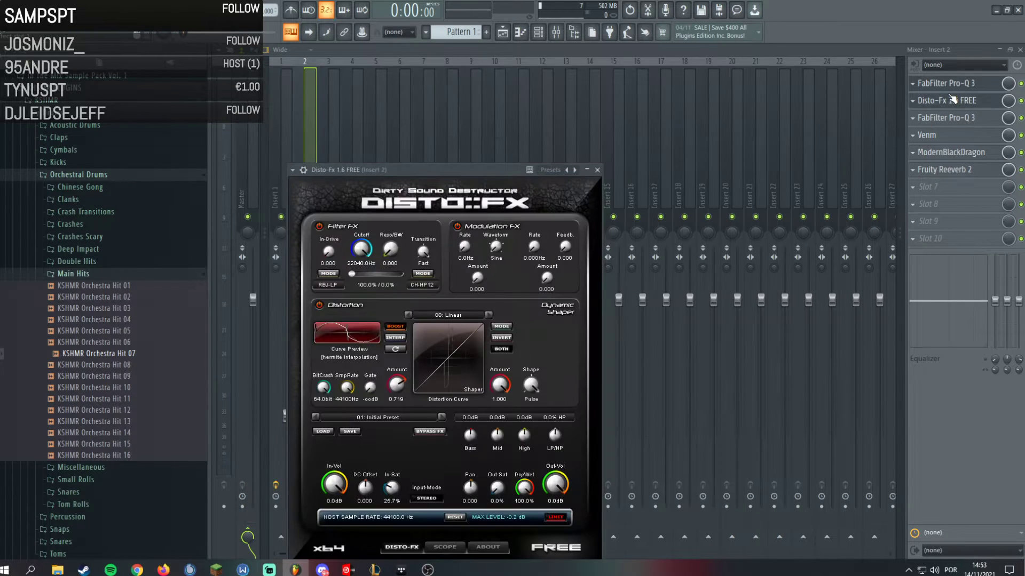
left_click_drag(433, 169, 493, 69)
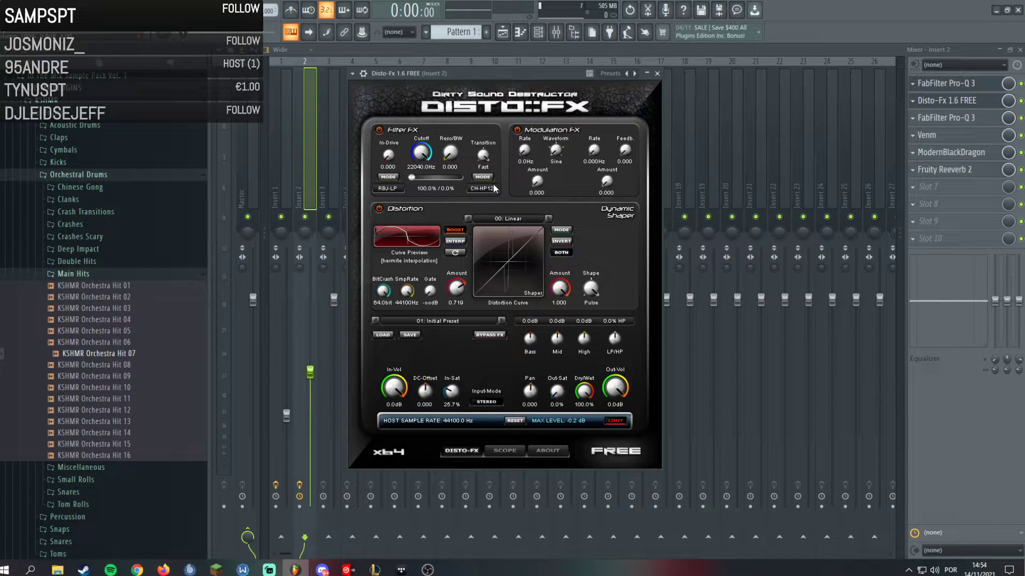
Bypass the effects after Disto-Fx on Insert 2 and audition the kick, reopening Disto-Fx to review its settings.
left_click(94, 90)
key("space")
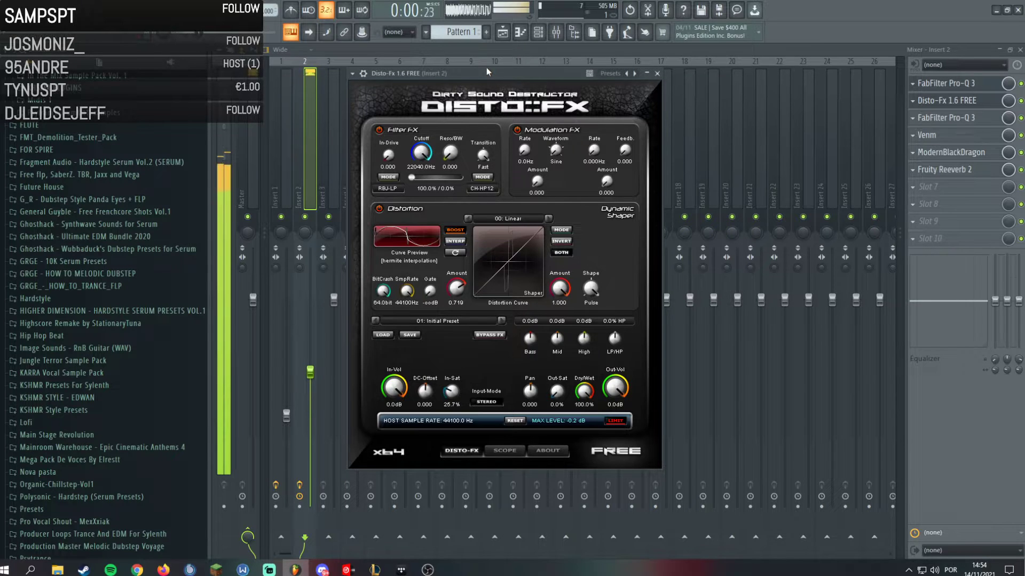
left_click(657, 73)
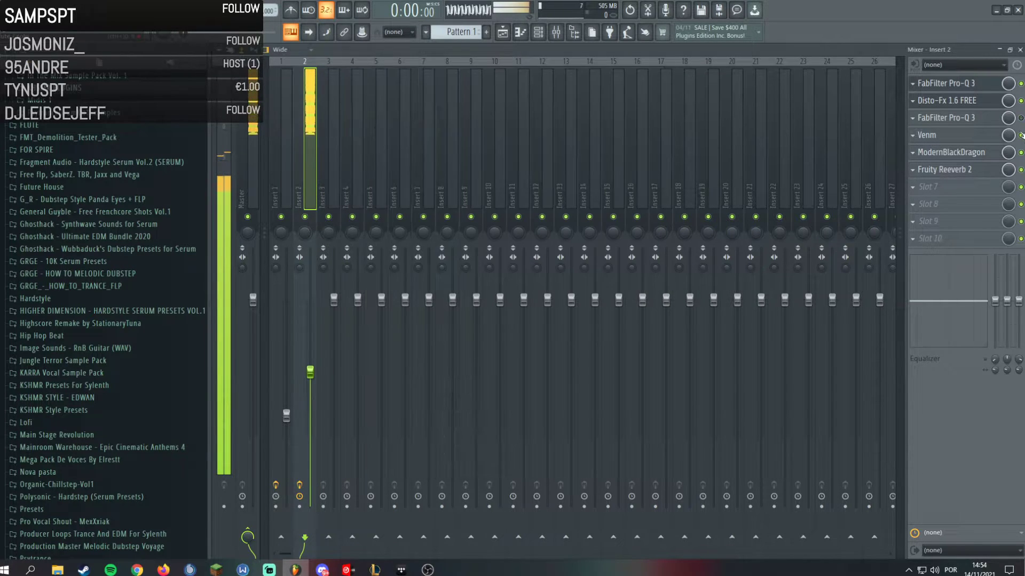
key("space")
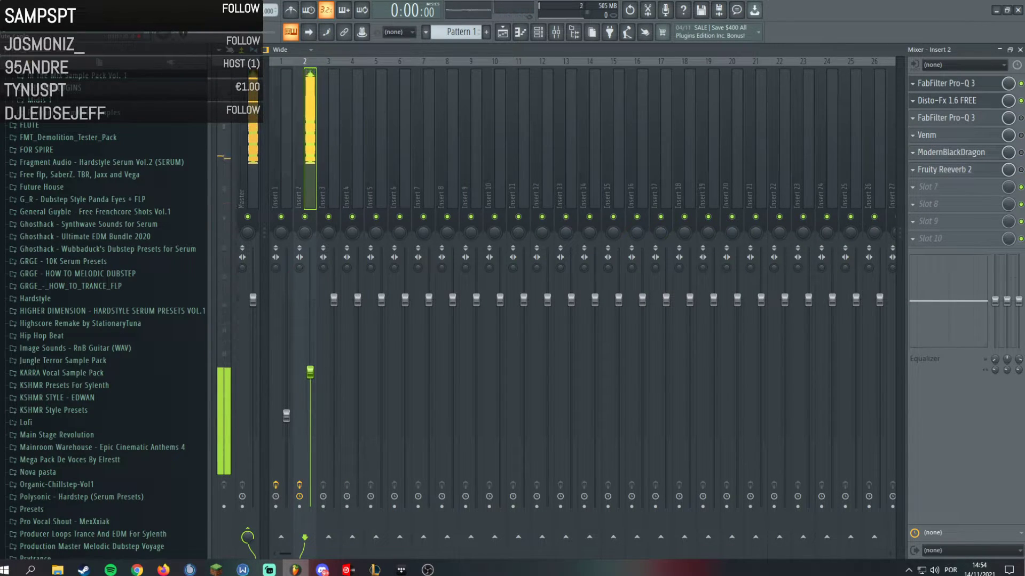
left_click(955, 101)
key("space")
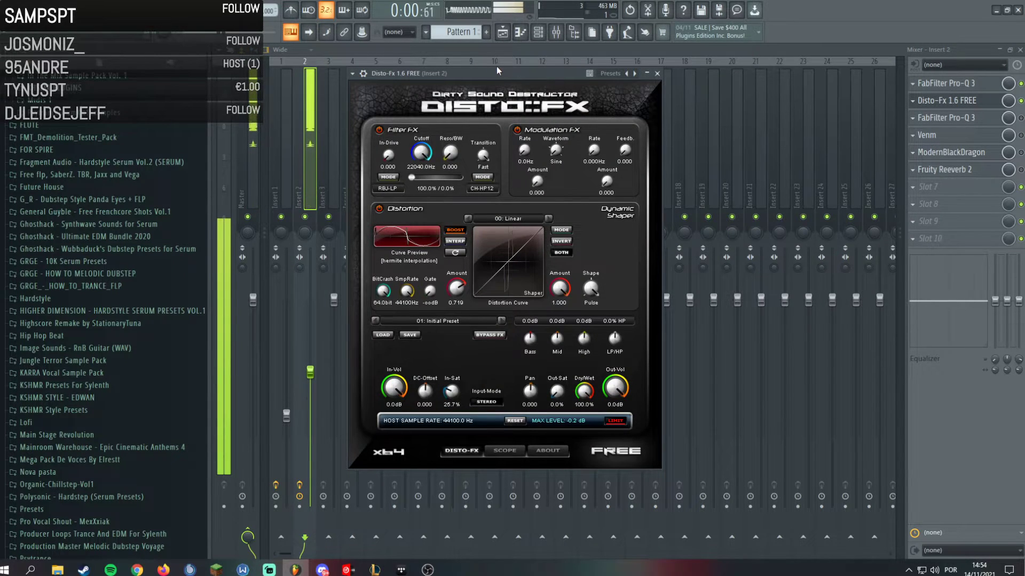
key("space")
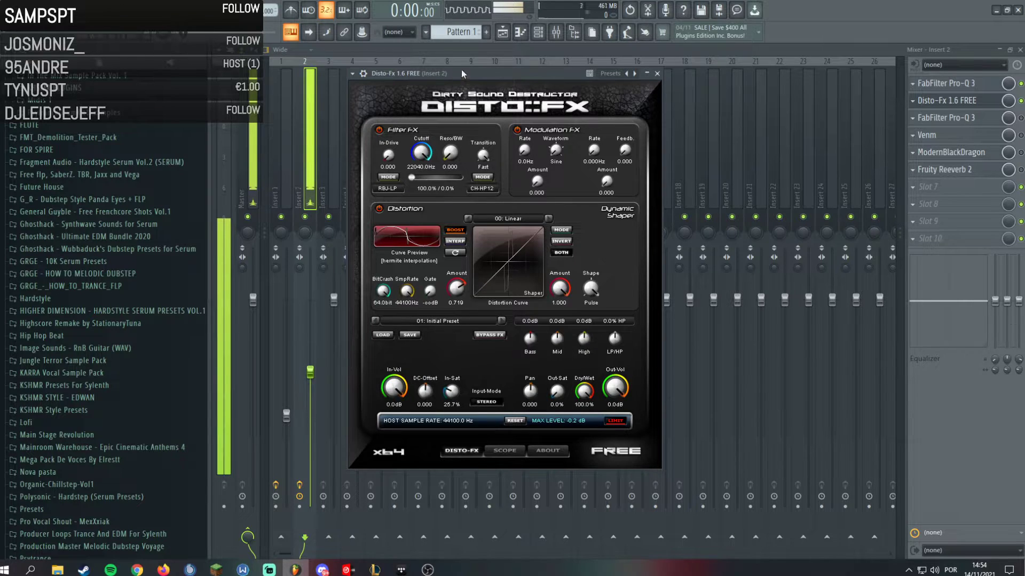
Enable and open the second Pro-Q 3 on Insert 2, repositioning its window to show the full curve.
left_click(657, 73)
left_click(945, 117)
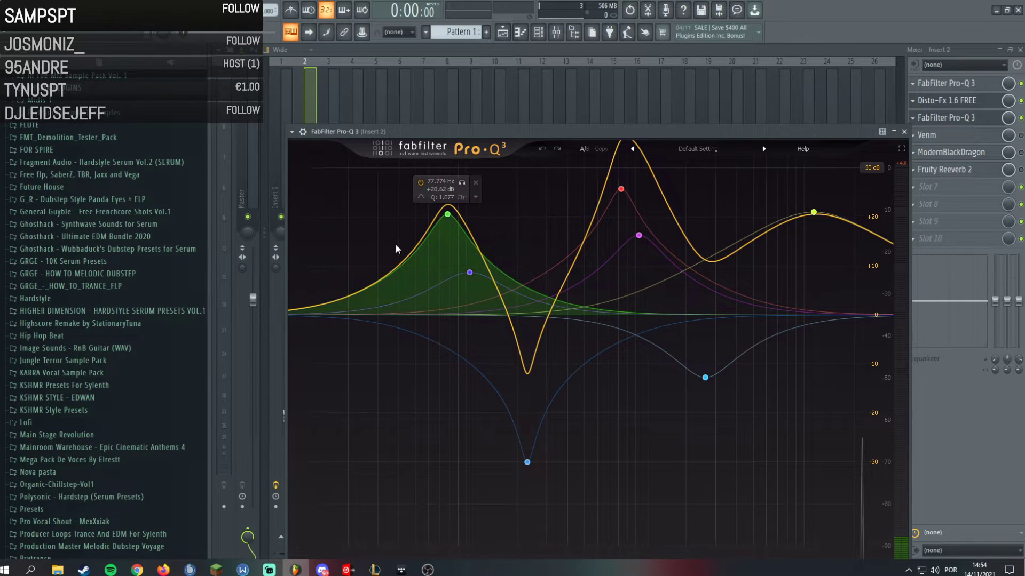
left_click_drag(447, 129, 410, 48)
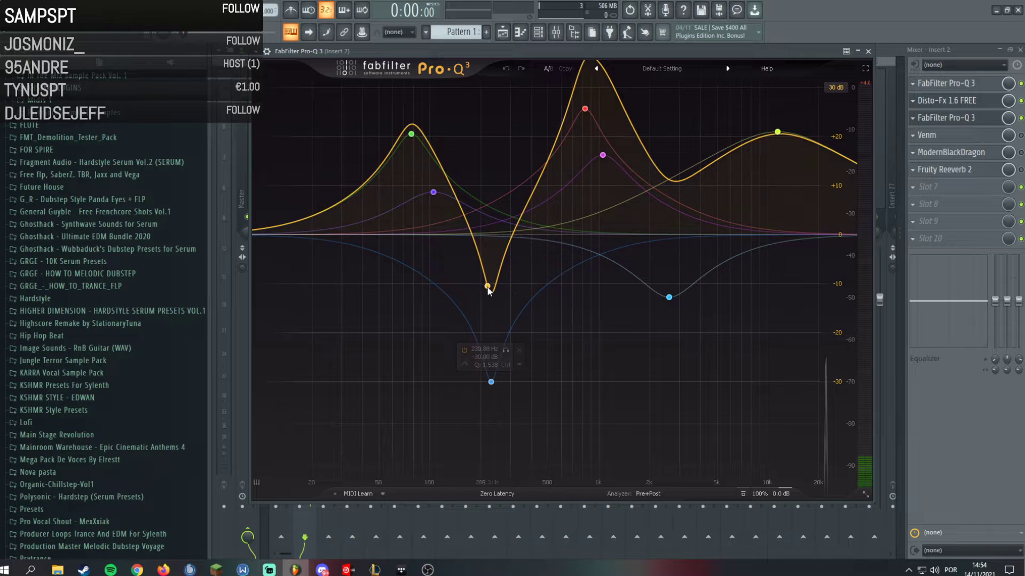
Compare the kick with and without the 230.88 Hz, -30 dB cut by toggling that Pro-Q 3 band during playback.
left_click(464, 350)
key("space")
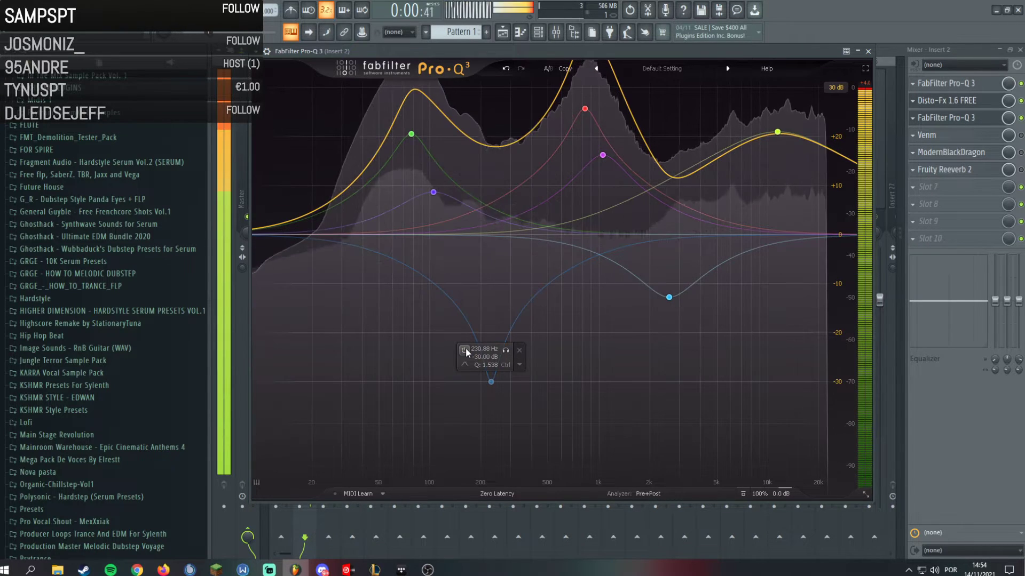
left_click(465, 350)
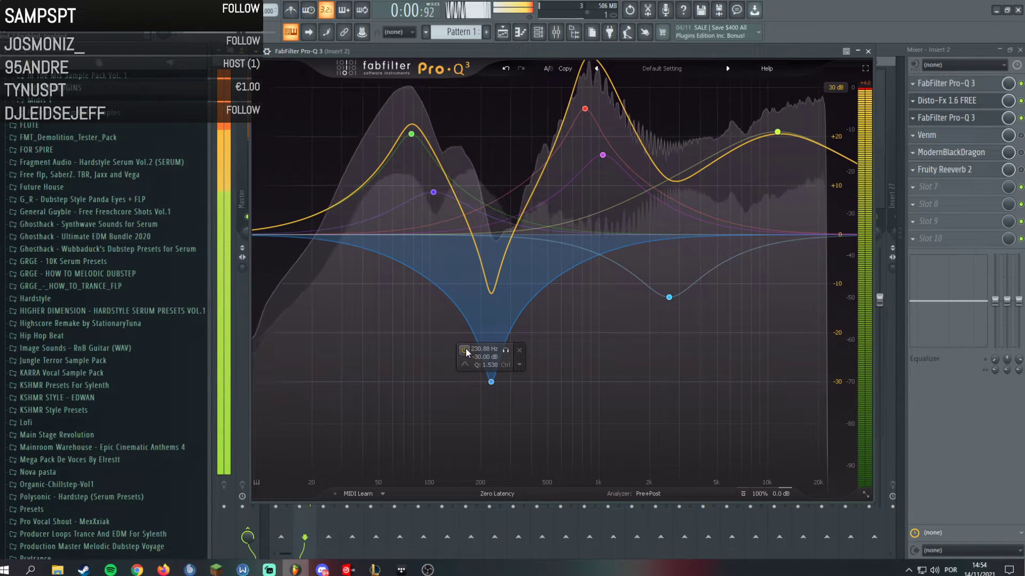
left_click(465, 349)
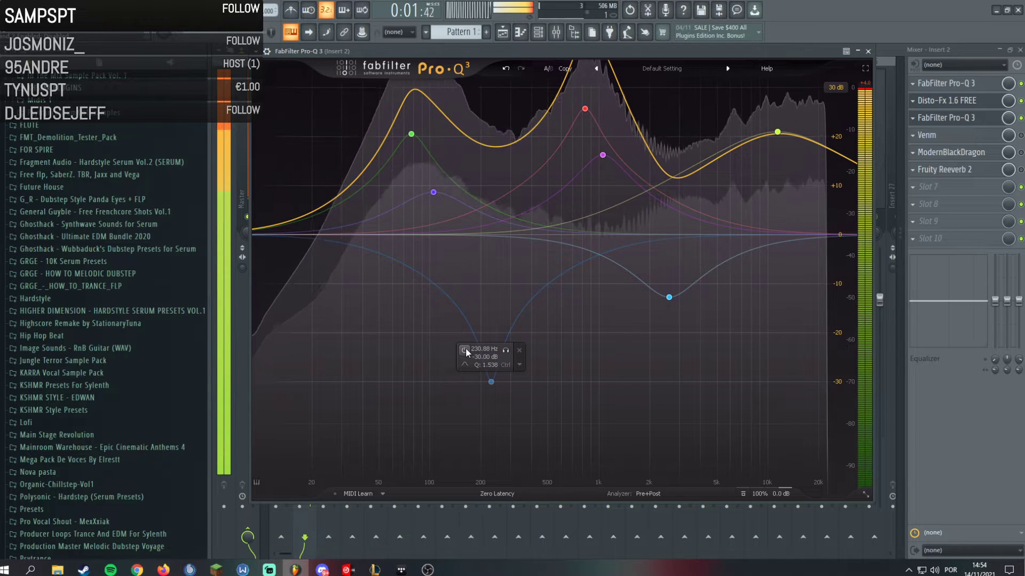
left_click(465, 348)
key("space")
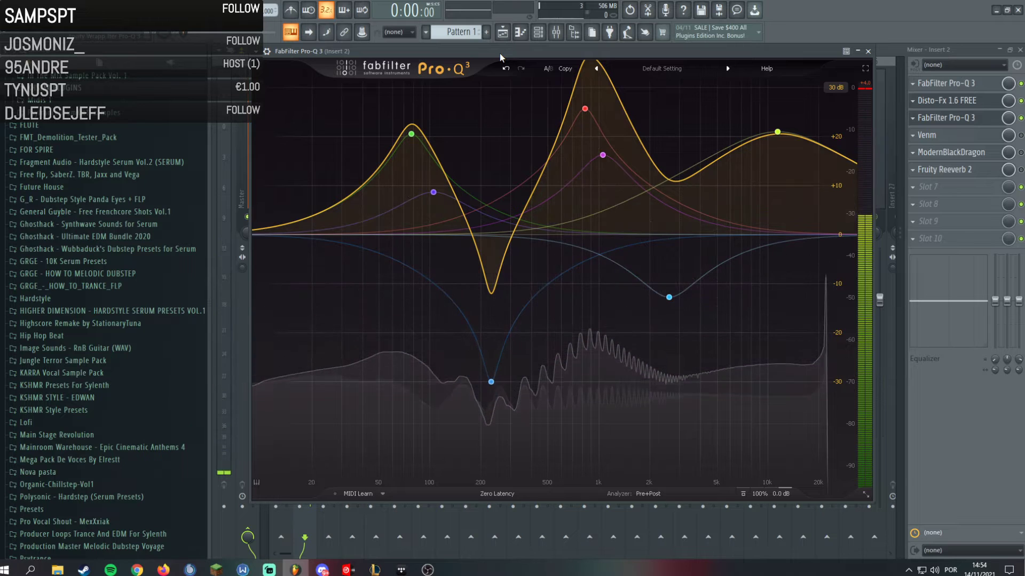
mouse_move(485, 402)
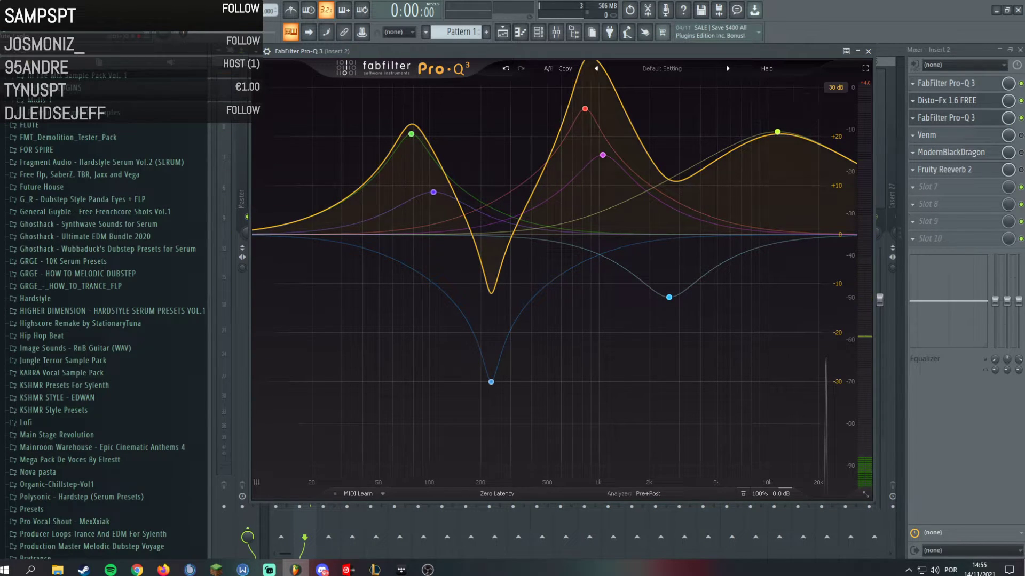
Enable Venm and ModernBlackDragon on Insert 2 and open each one to review its settings.
left_click(1020, 136)
left_click(984, 138)
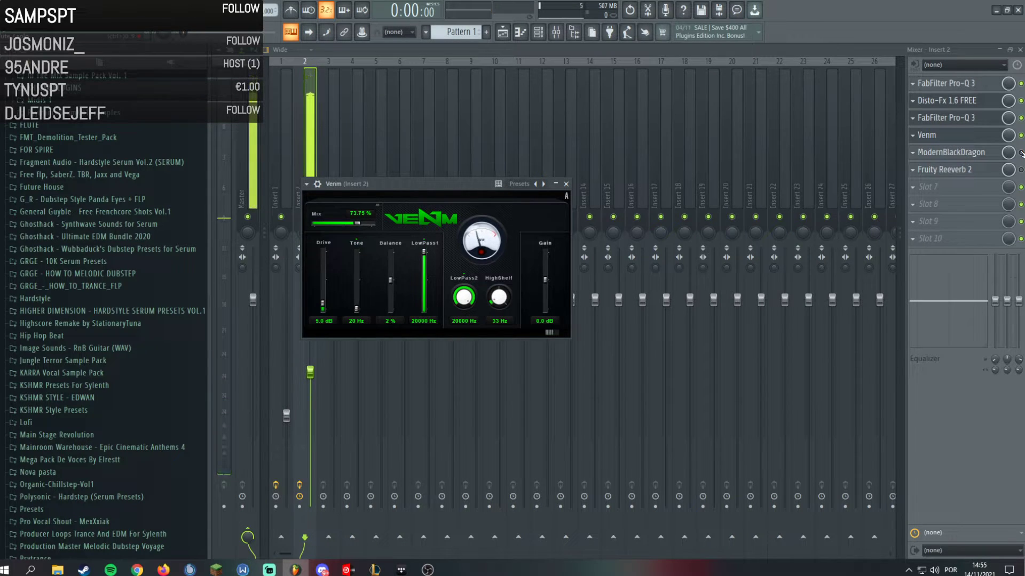
key("Escape")
left_click(992, 155)
left_click(992, 156)
left_click(993, 156)
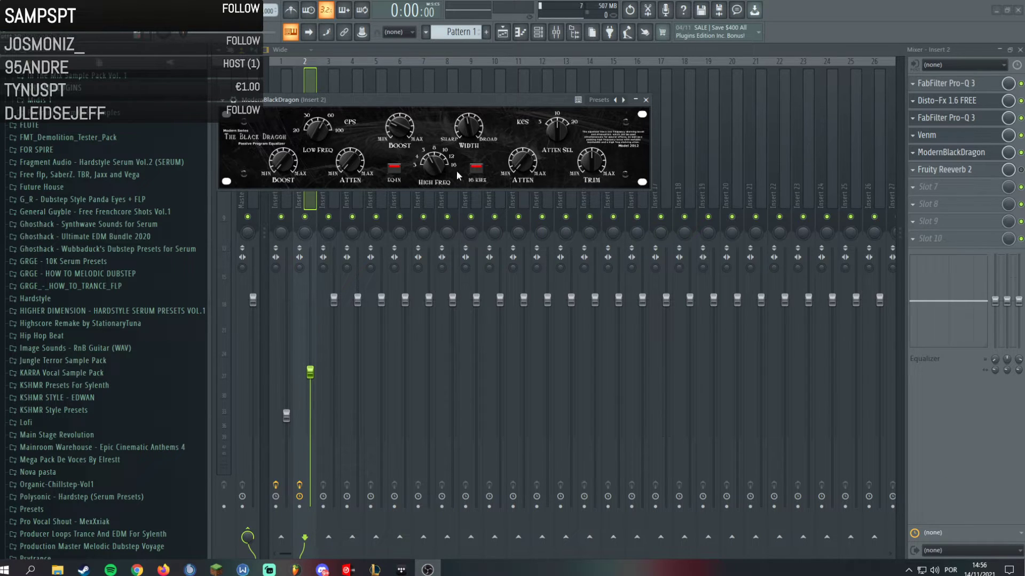
left_click(409, 106)
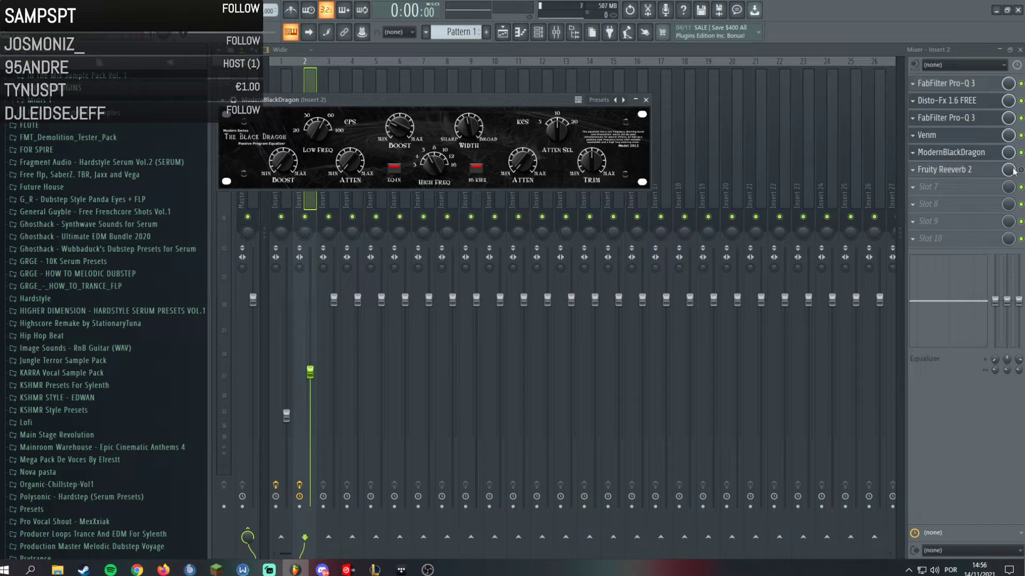
Enable and open Fruity Reeverb 2 on Insert 2 and create an automation clip for its wet level.
left_click(939, 170)
left_click(939, 170)
left_click(921, 170)
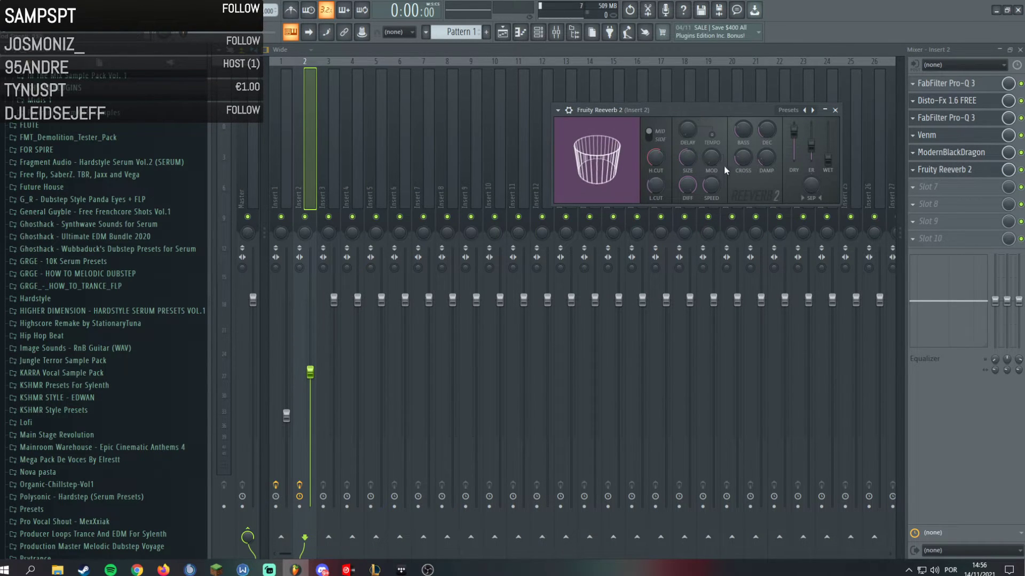
right_click(828, 159)
left_click(844, 226)
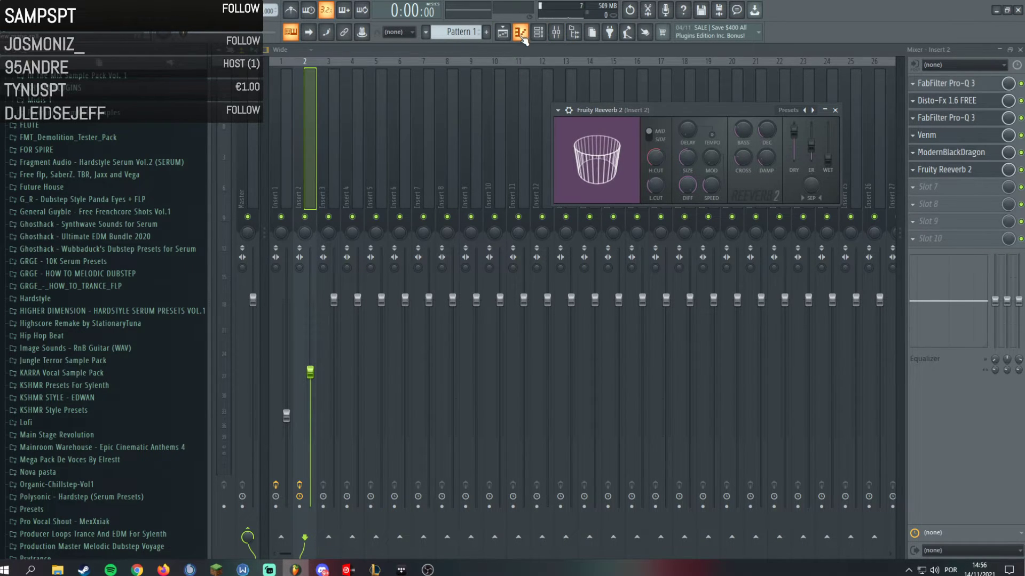
Shape the wet-level automation in the playlist to dip slightly from the start, then rise along a curve.
left_click(503, 31)
scroll(363, 130, "up", 5, "ctrl")
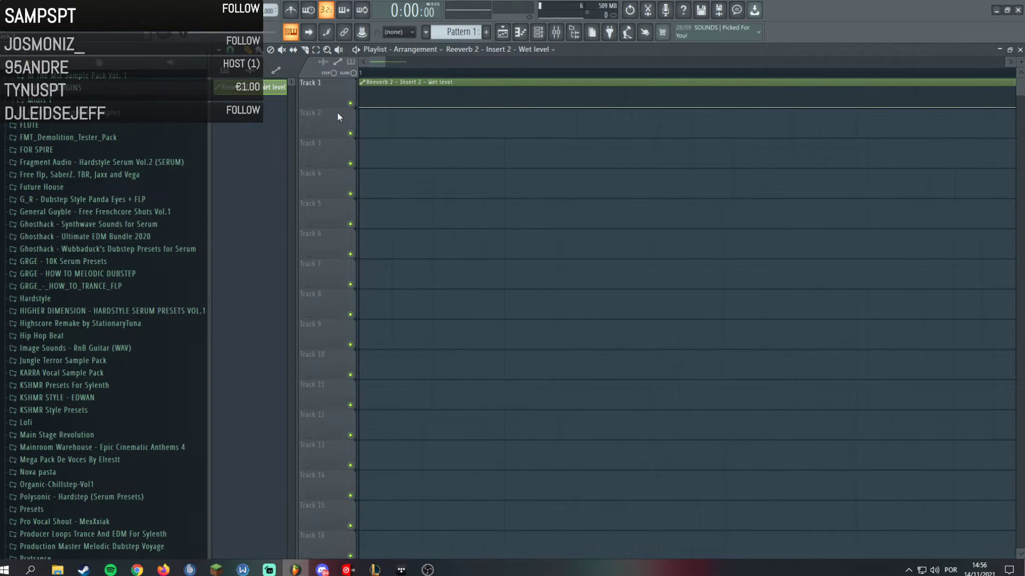
left_click_drag(363, 107, 357, 103)
left_click(565, 107)
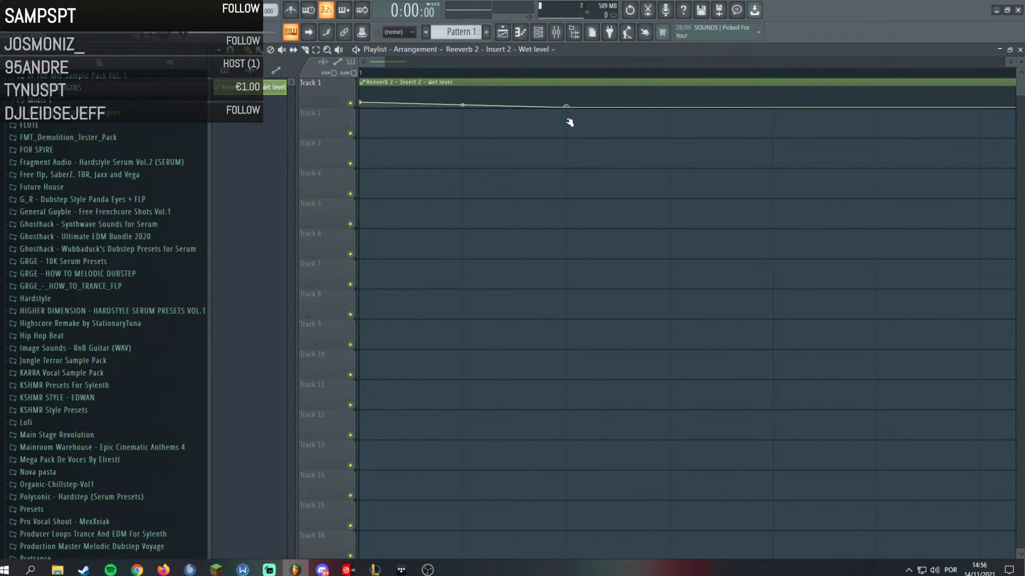
left_click(773, 91)
left_click_drag(668, 98, 668, 91)
Shorten the wet-level automation clip to one beat and duplicate it three times to fill the first bar.
scroll(450, 146, "down", 4)
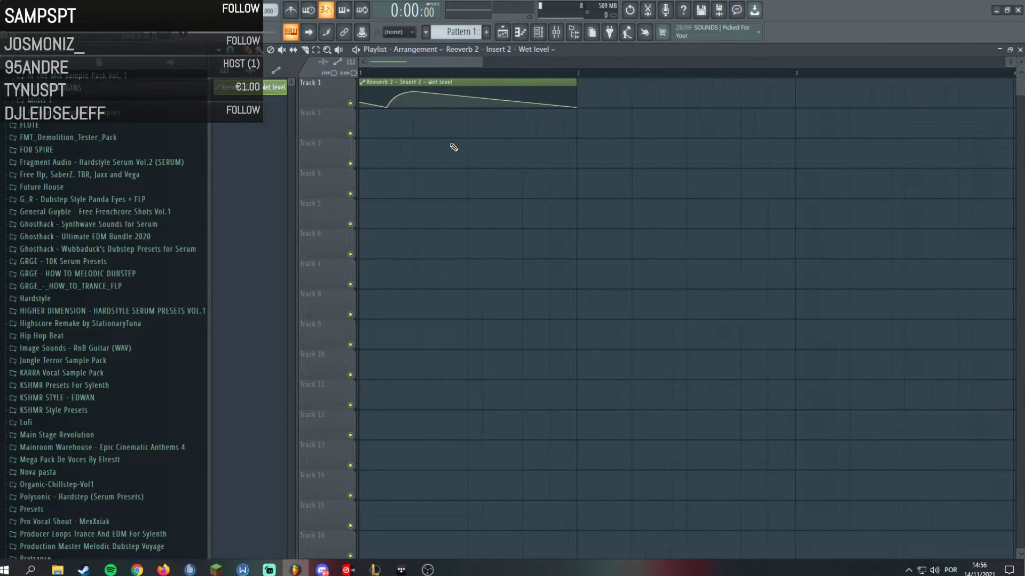
left_click_drag(567, 84, 411, 84)
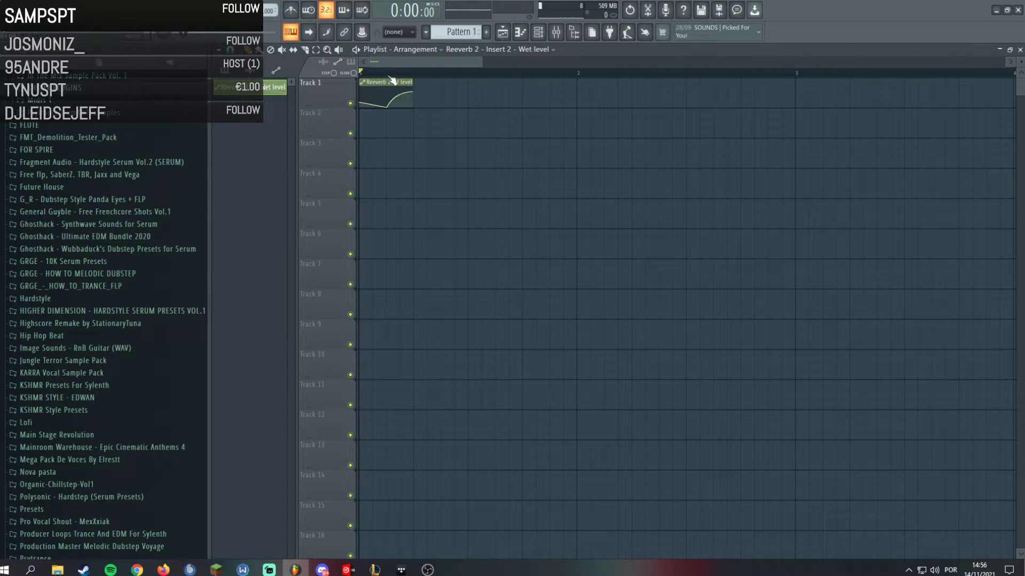
key("ctrl+b")
key("ctrl+b")
key("ctrl+b")
left_click(403, 110)
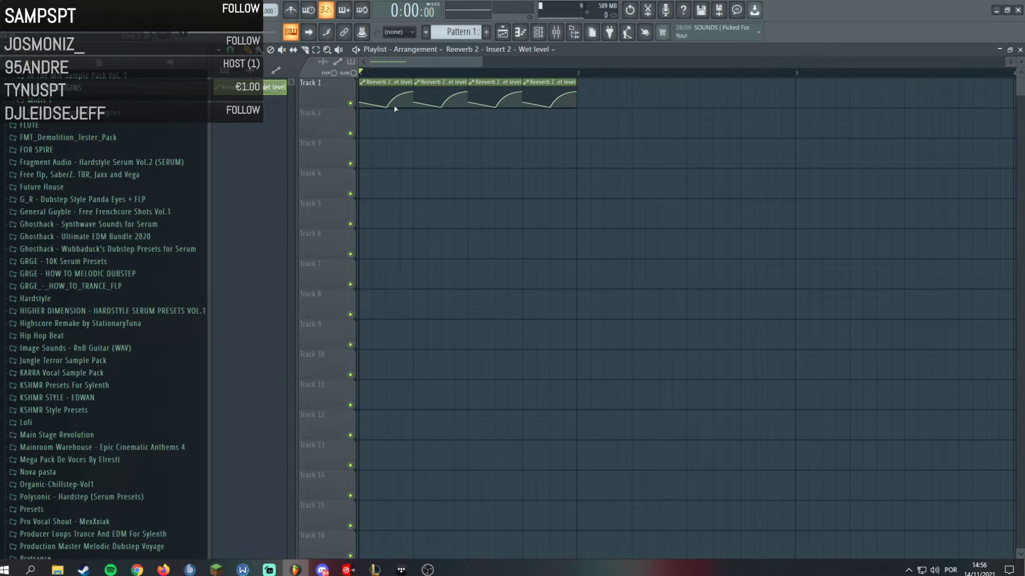
Place Pattern 1 at the start of Track 2 beneath the reverb automation and play the arrangement.
left_click(235, 86)
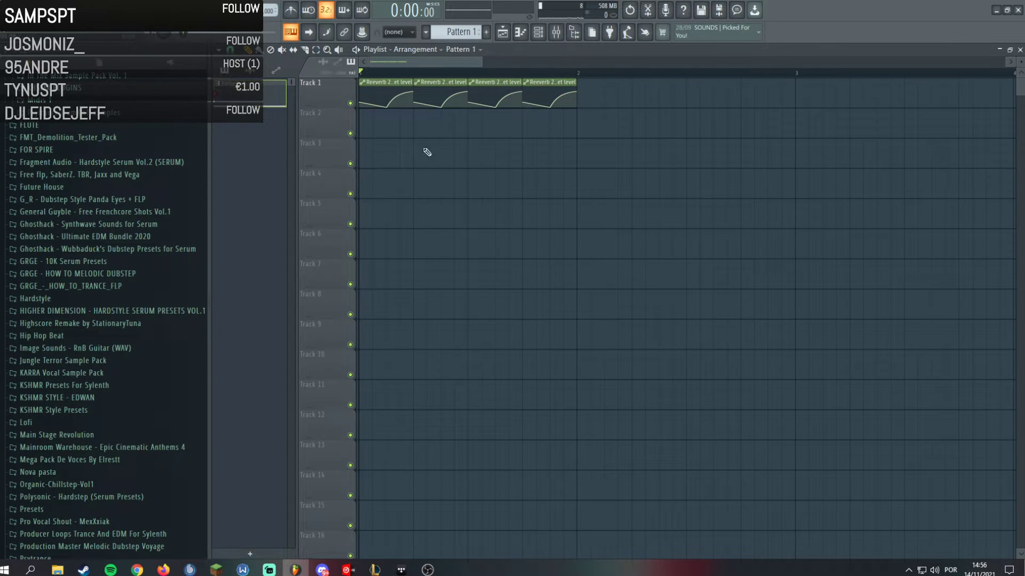
left_click(406, 123)
key("space")
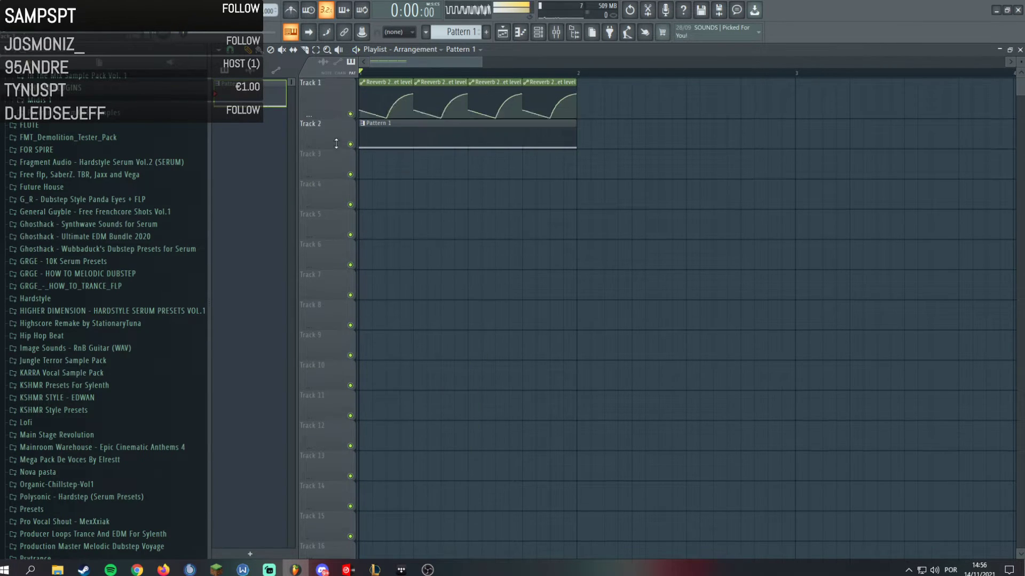
Lower the starting point of the wet-level automation, restore Track 1's normal height and play the result.
key("space")
scroll(333, 277, "up", 3)
left_click_drag(360, 291, 359, 329)
key("space")
right_click(328, 211)
mouse_move(392, 165)
left_click(432, 171)
key("space")
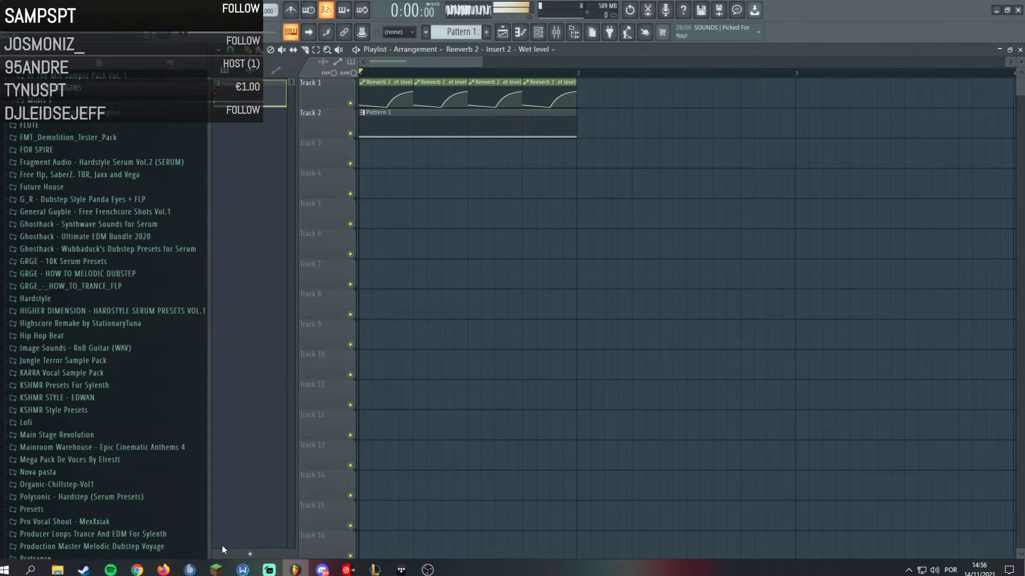
Find the Barras - Kick 1 sample in File Explorer on WorkDisk (D:) and bring it into the FL Studio project.
left_click(58, 570)
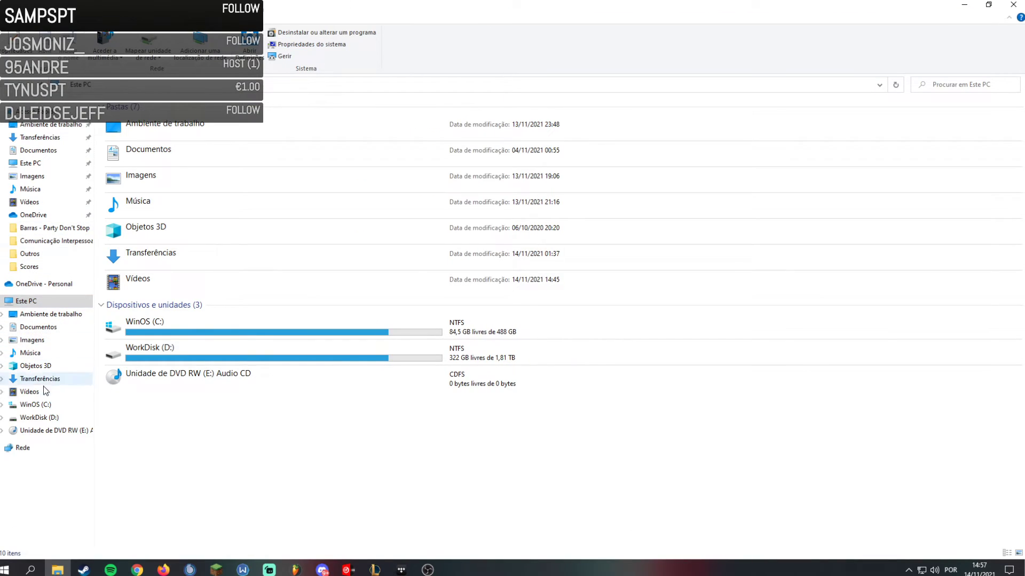
left_click(41, 418)
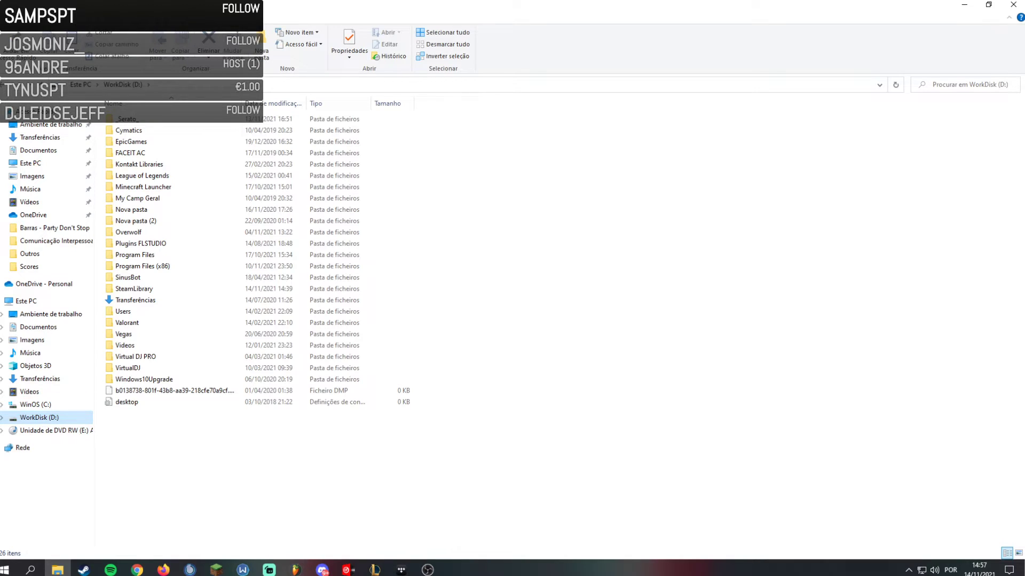
key("alt+Tab")
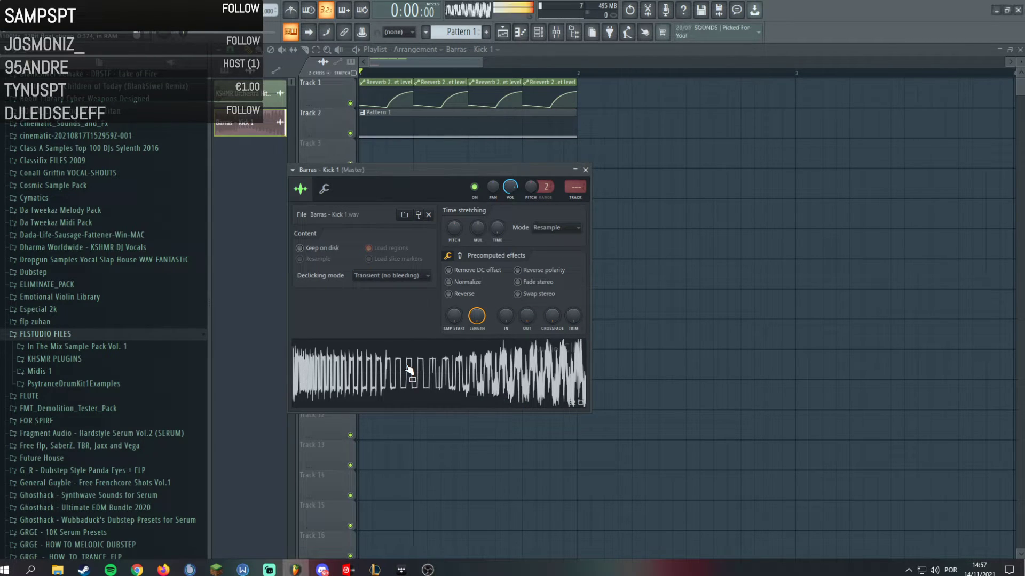
left_click_drag(409, 369, 383, 216)
right_click(383, 216)
key("space")
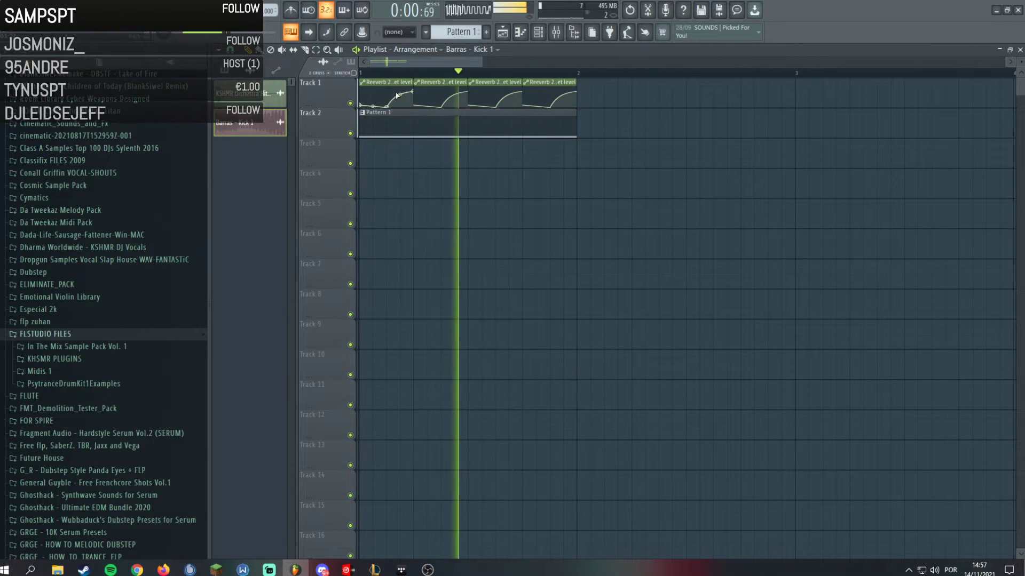
Place the Barras - Kick 1 sample at the start of Track 4 and audition it with Tracks 1 and 2 muted.
left_click_drag(247, 136, 406, 182)
key("space")
left_click(351, 134)
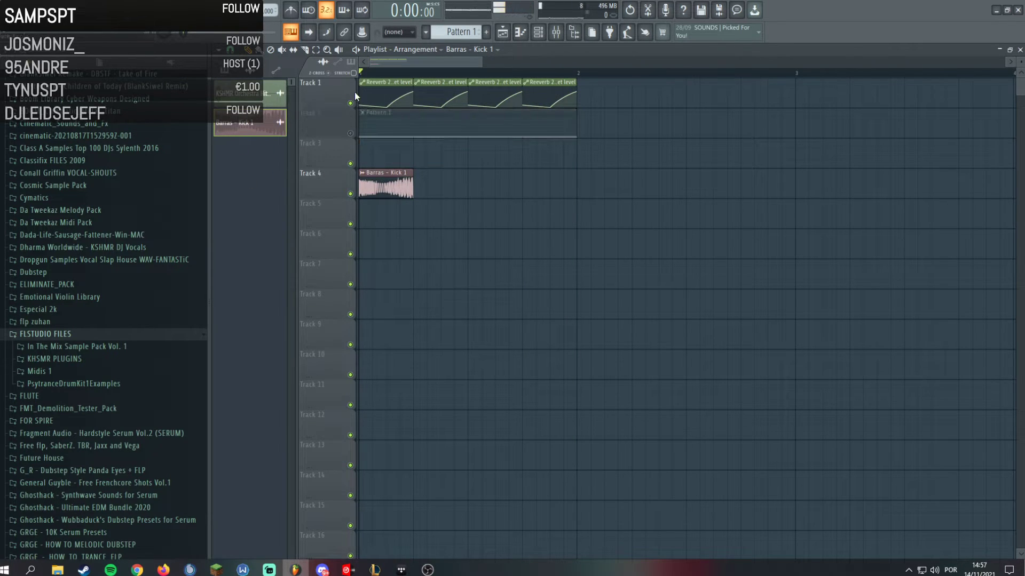
left_click(350, 103)
key("space")
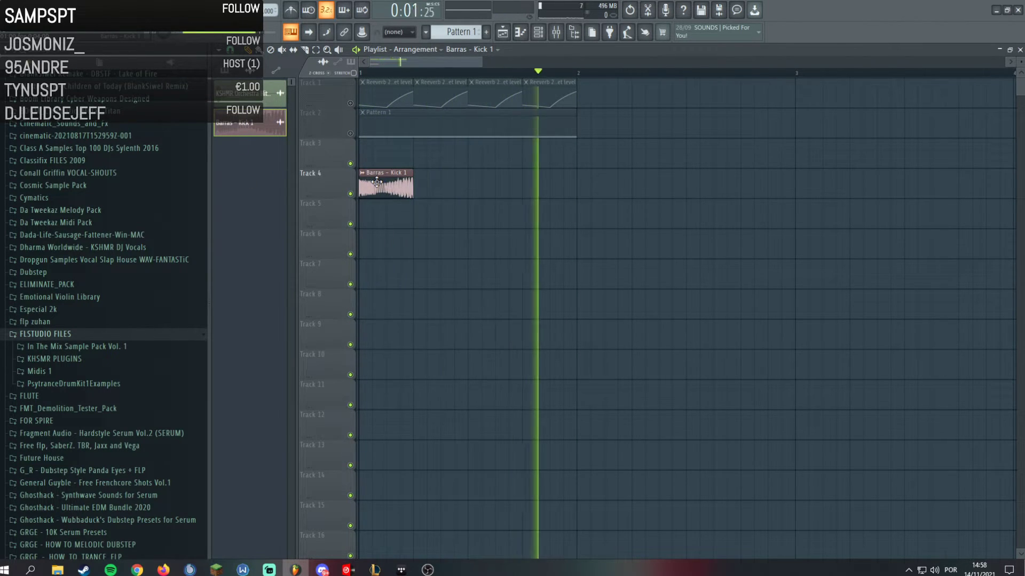
key("space")
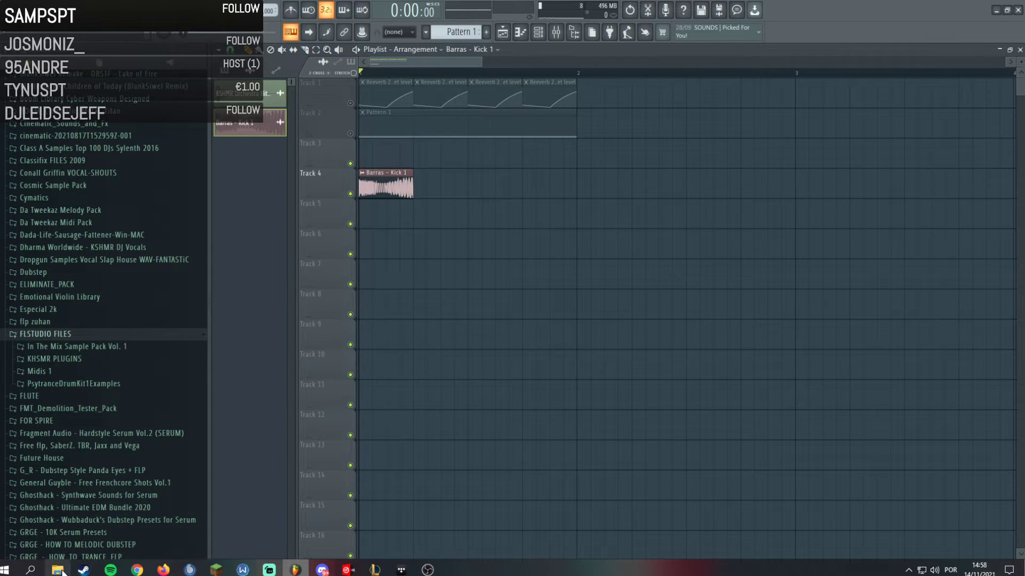
Open the Barras - Kick 1 clip's sample browser and preview Barras - Kick 2 through Kick 4 in the 160 bpm folder.
double_click(402, 179)
left_click(404, 215)
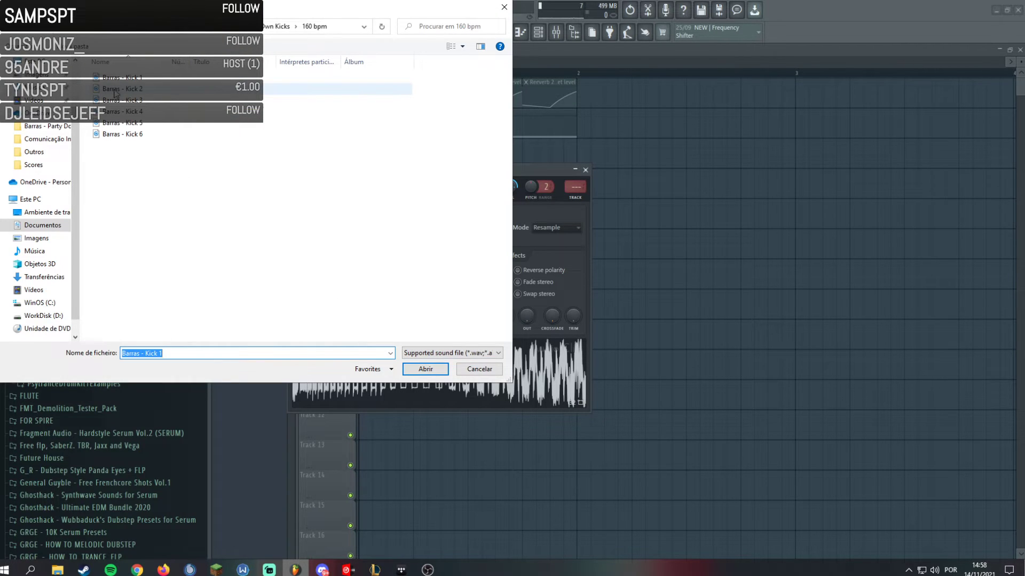
left_click(116, 90)
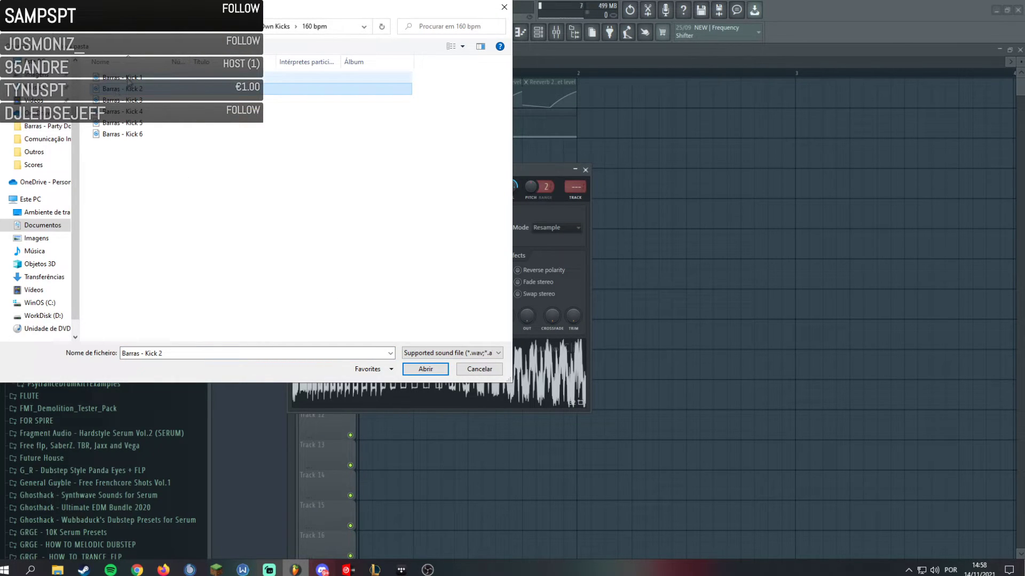
left_click(130, 101)
key("Down")
key("Down")
key("Down")
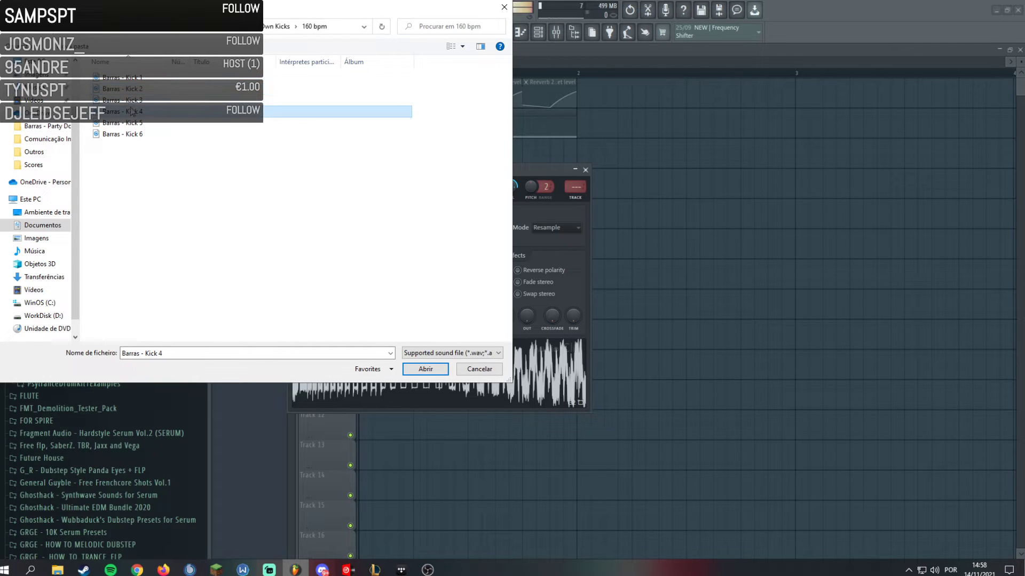
Preview Barras - Kick 1, select Kick 1 through Kick 4 together, and close the sample browser and sampler window without loading anything.
left_click(128, 78)
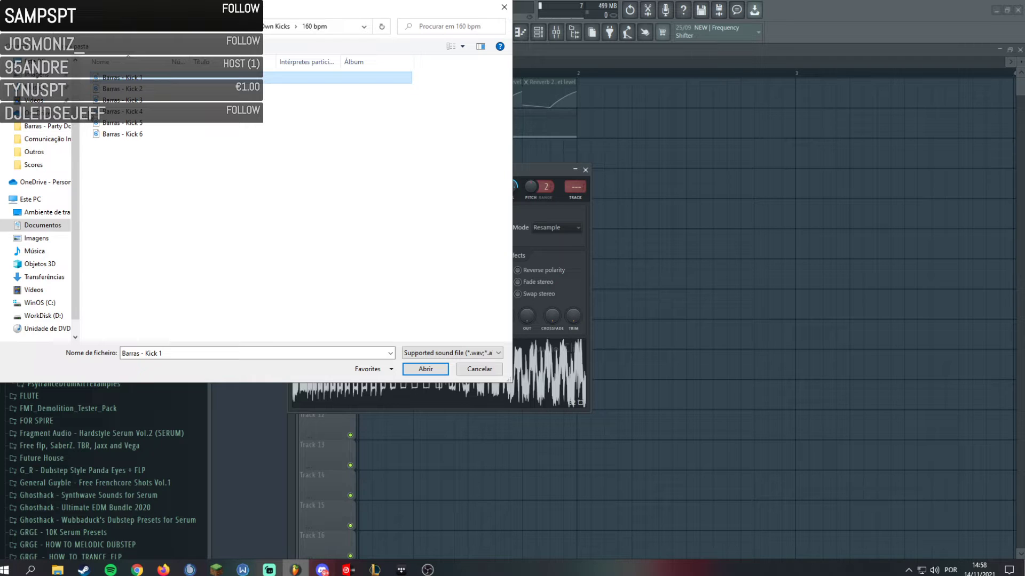
key("shift+Down")
key("shift+Down")
key("shift+Down")
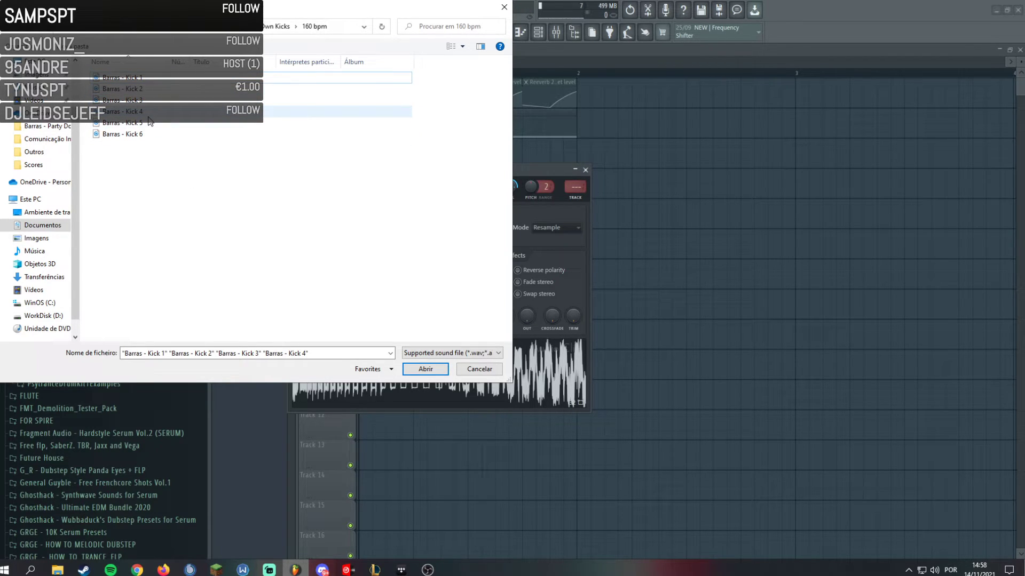
left_click(504, 7)
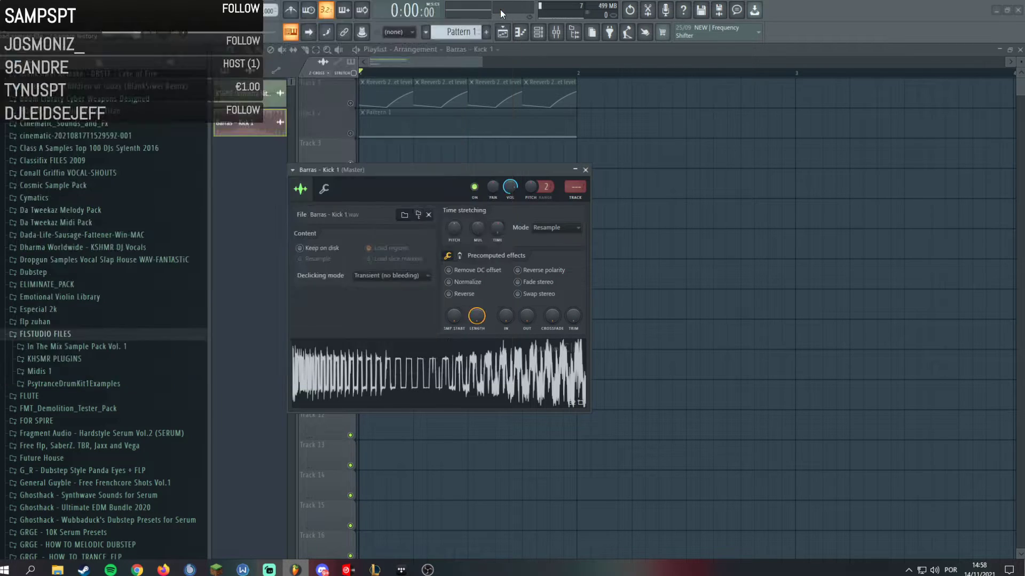
left_click(585, 170)
Show all channels in the Channel rack and load the Hard House preset Damage Control into the Kick 2 synth.
left_click(540, 34)
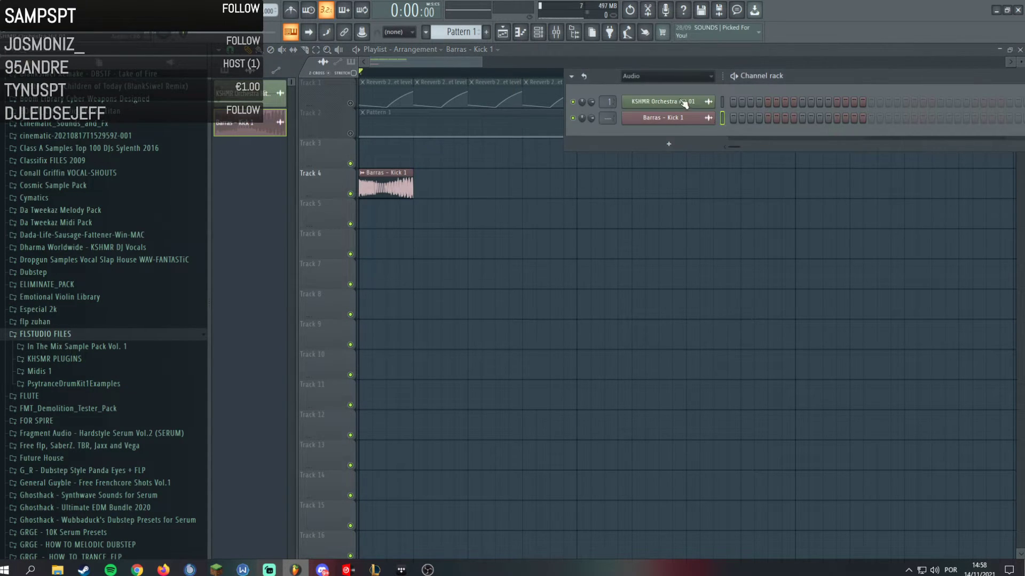
left_click(661, 77)
left_click(661, 87)
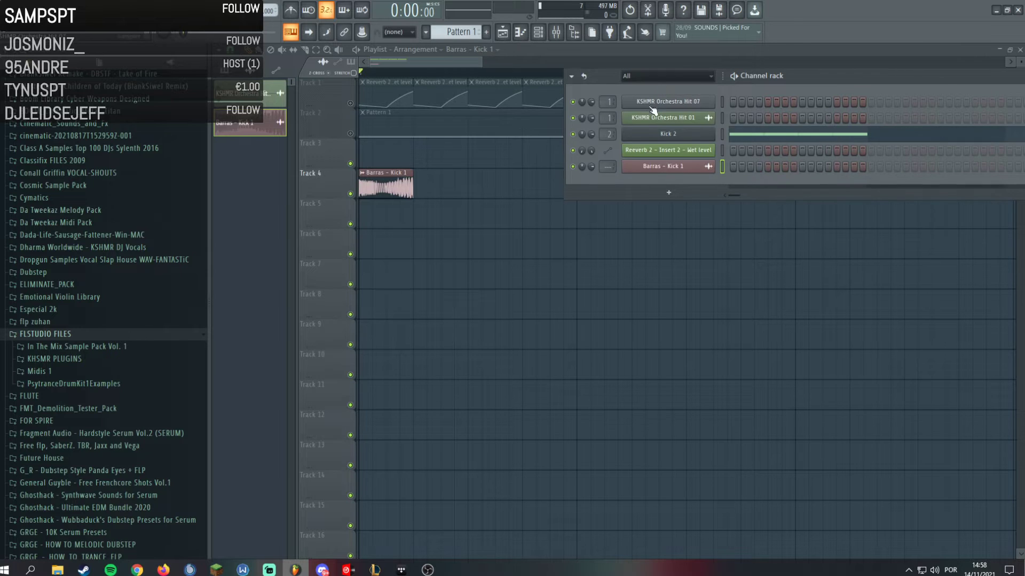
left_click(655, 132)
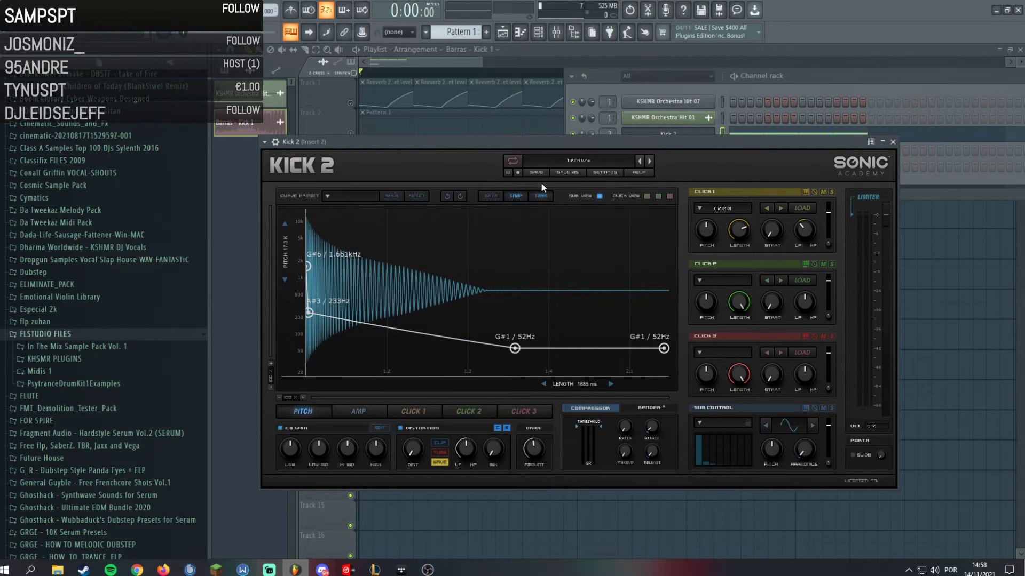
left_click(566, 160)
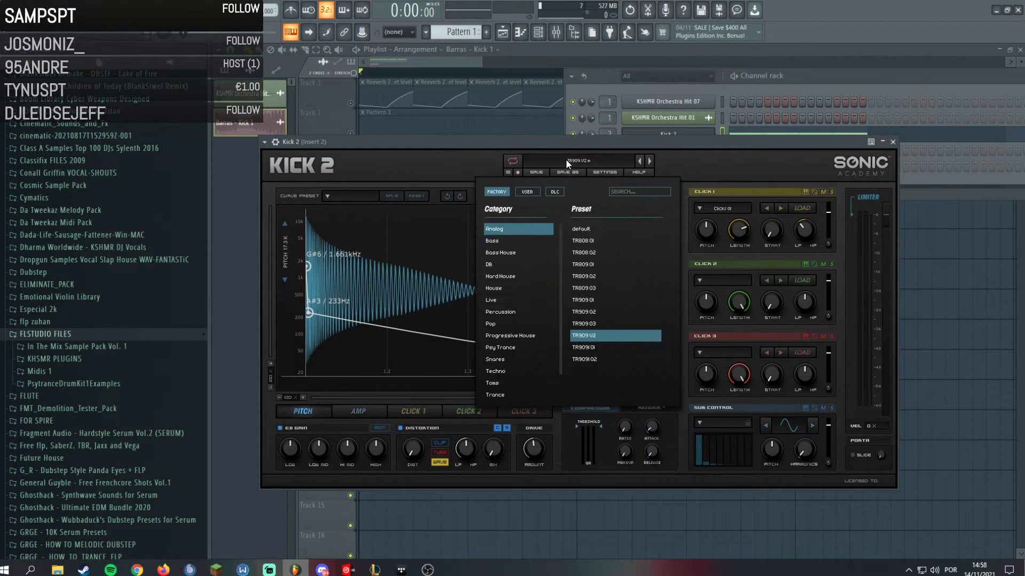
left_click(513, 274)
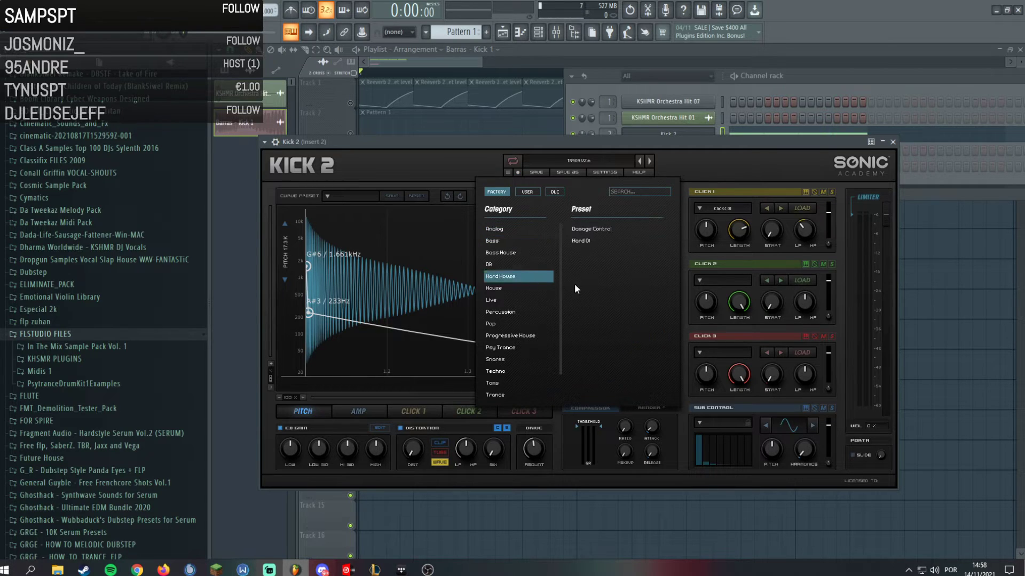
left_click(589, 229)
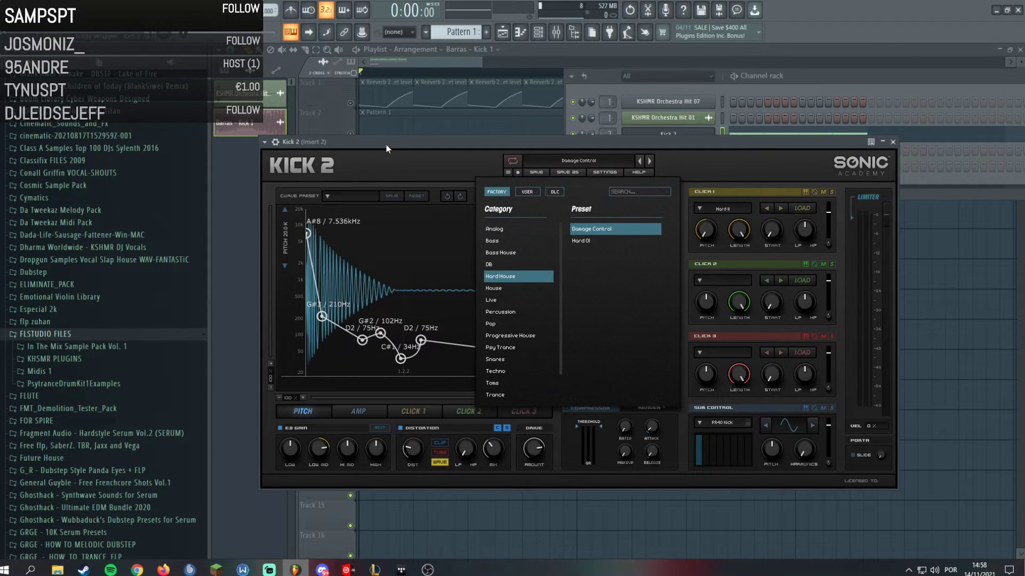
Unmute Tracks 1 and 2, mute Track 4 and play the arrangement briefly.
left_click(357, 136)
left_click(350, 103)
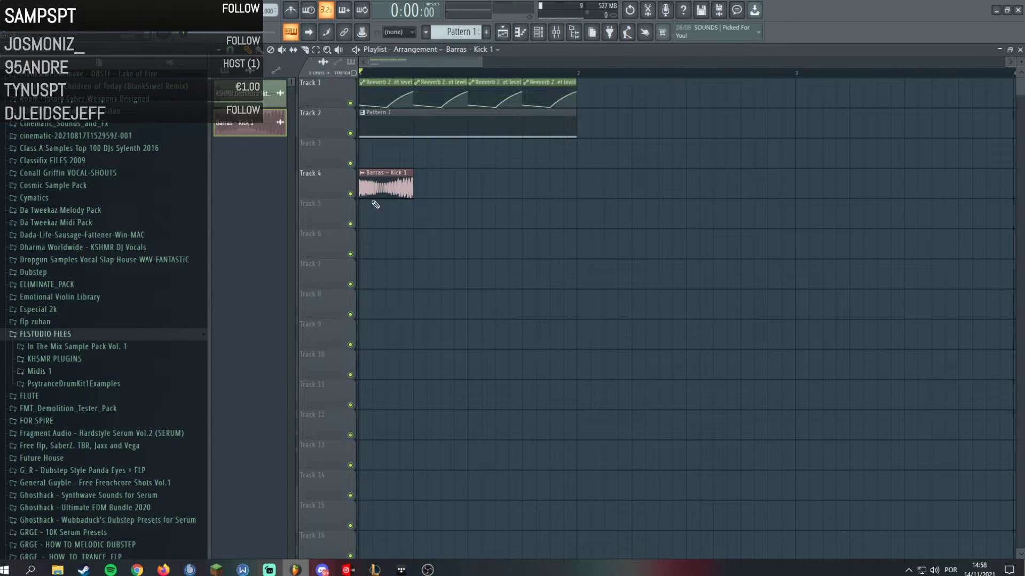
left_click(350, 193)
key("space")
key("space")
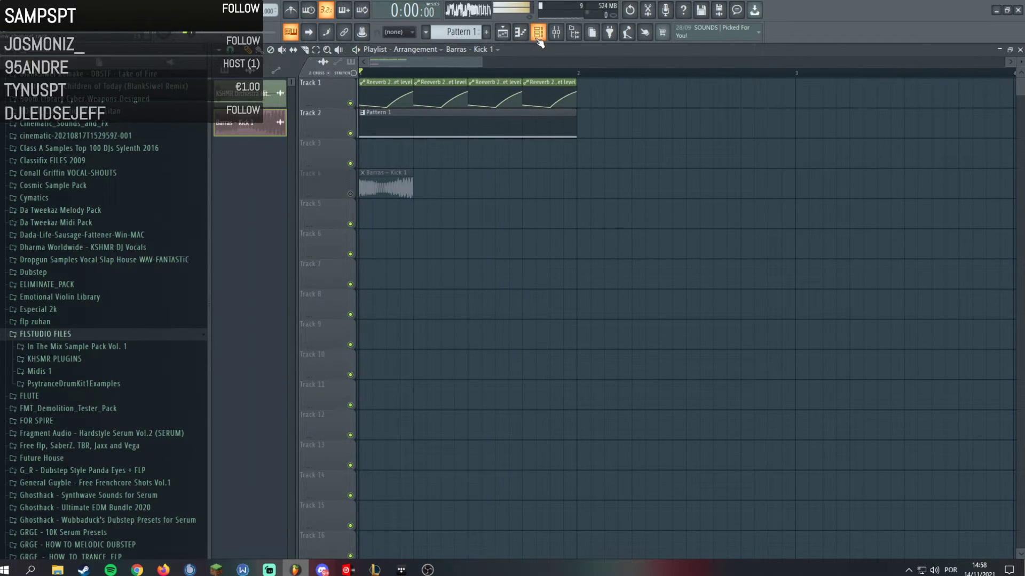
Switch the Kick 2 synth to the next Hard House preset, Hard 01, set its length to 1847 ms and play the result.
key("F6")
left_click(667, 131)
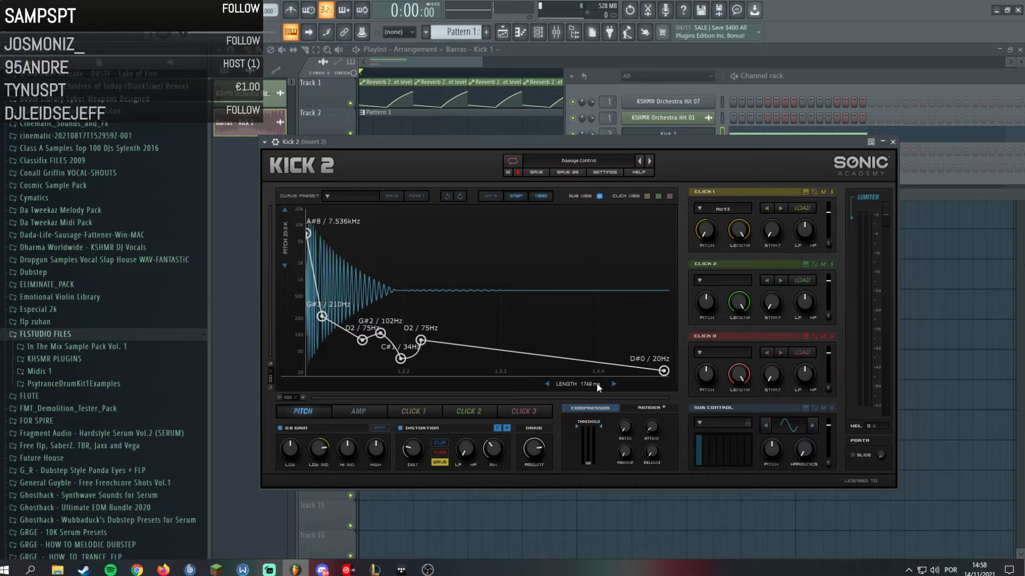
left_click(650, 161)
left_click_drag(523, 383, 584, 384)
key("space")
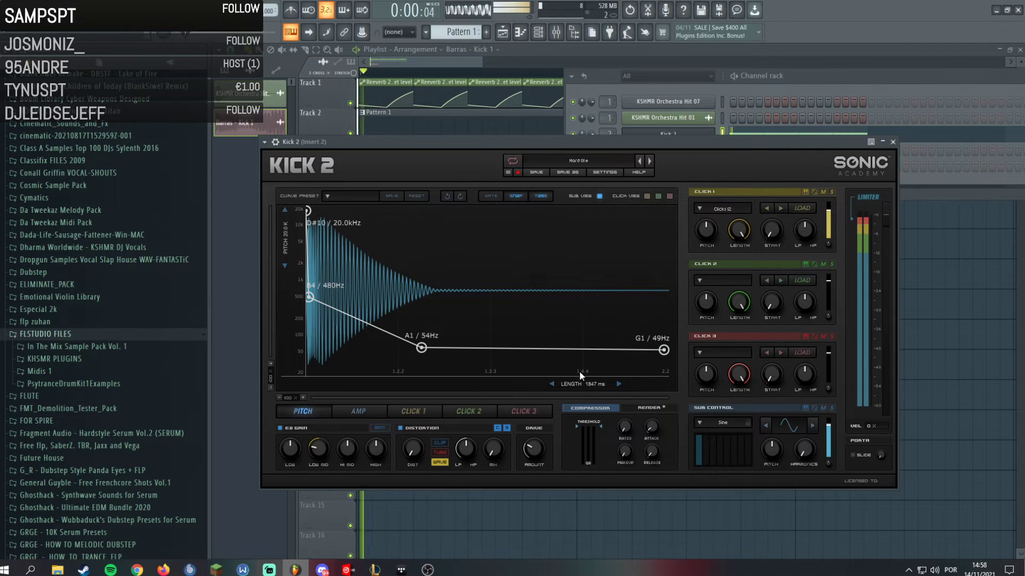
key("space")
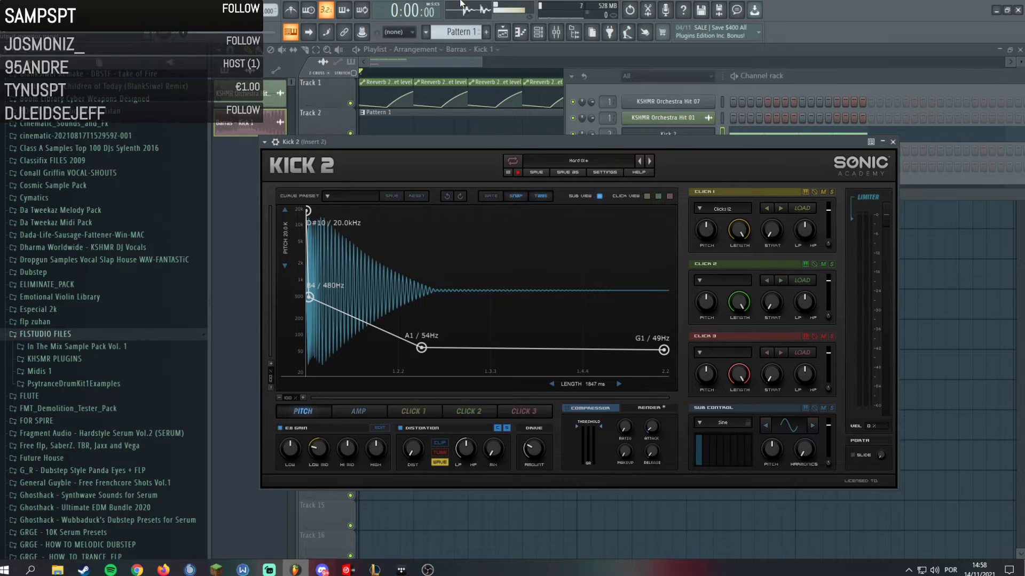
Review the Disto-Fx 1.6 FREE settings and the second FabFilter Pro-Q 3 curve on mixer Insert 2.
left_click(556, 32)
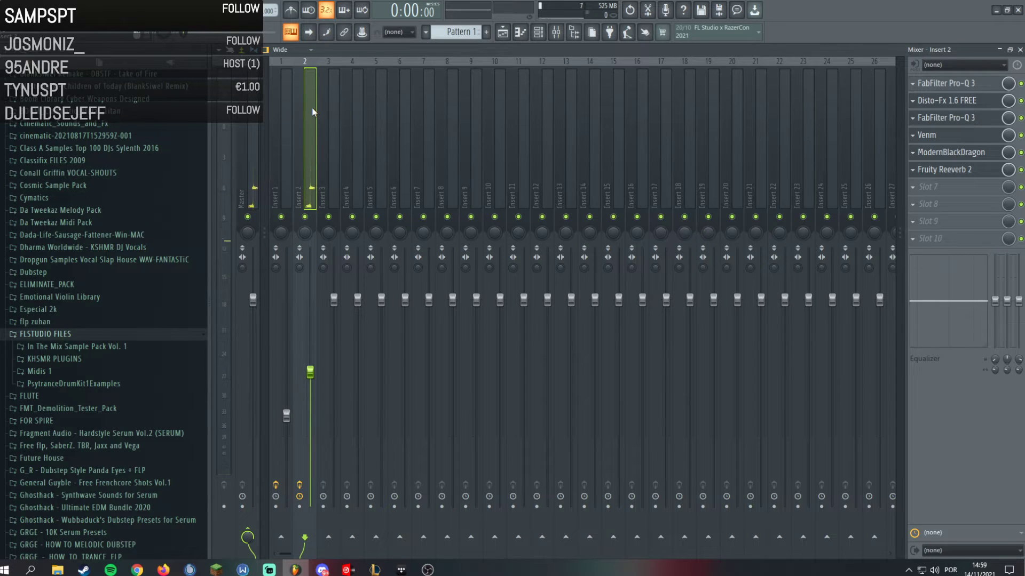
left_click(977, 107)
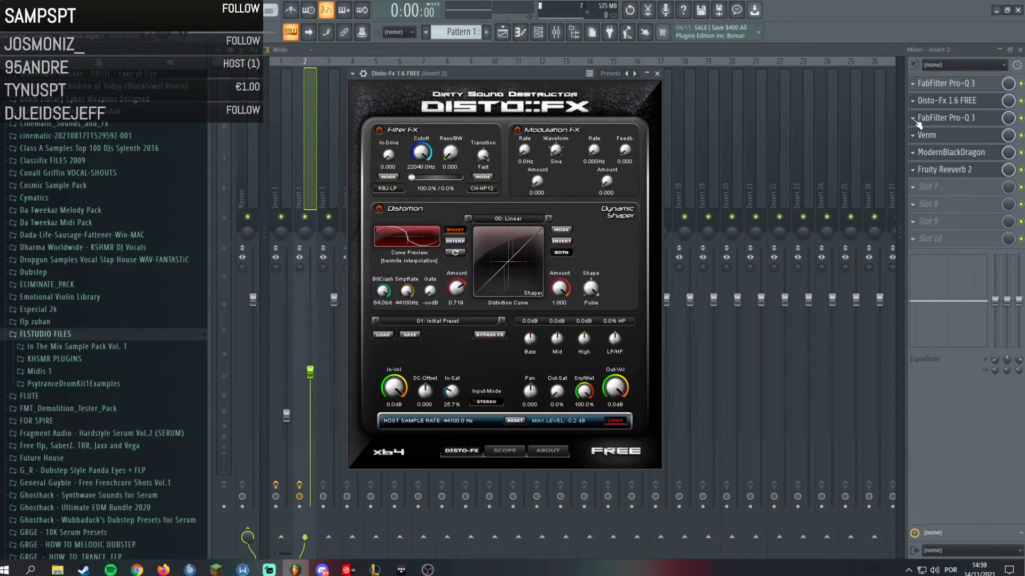
left_click(954, 100)
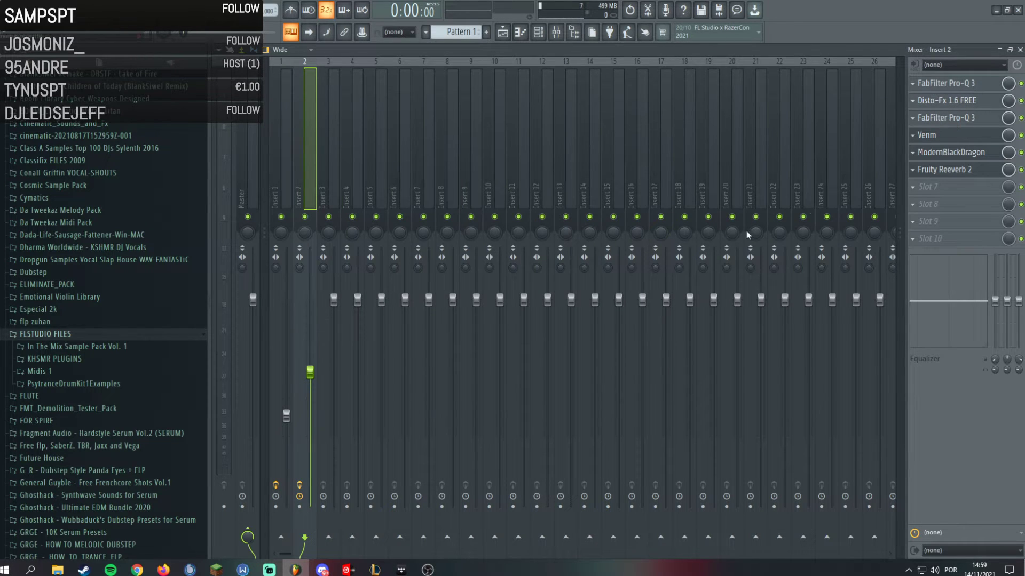
left_click(955, 118)
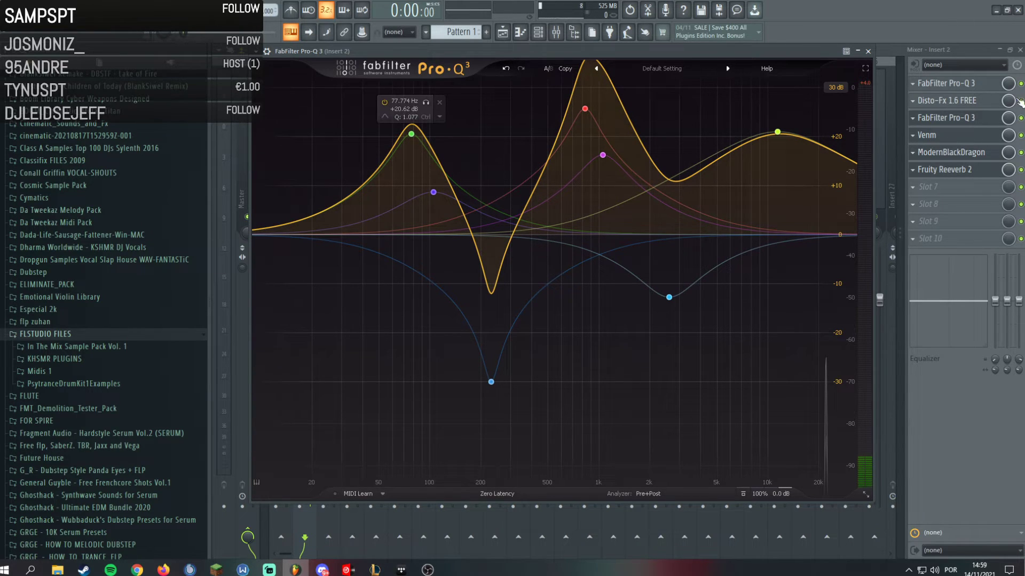
left_click(949, 100)
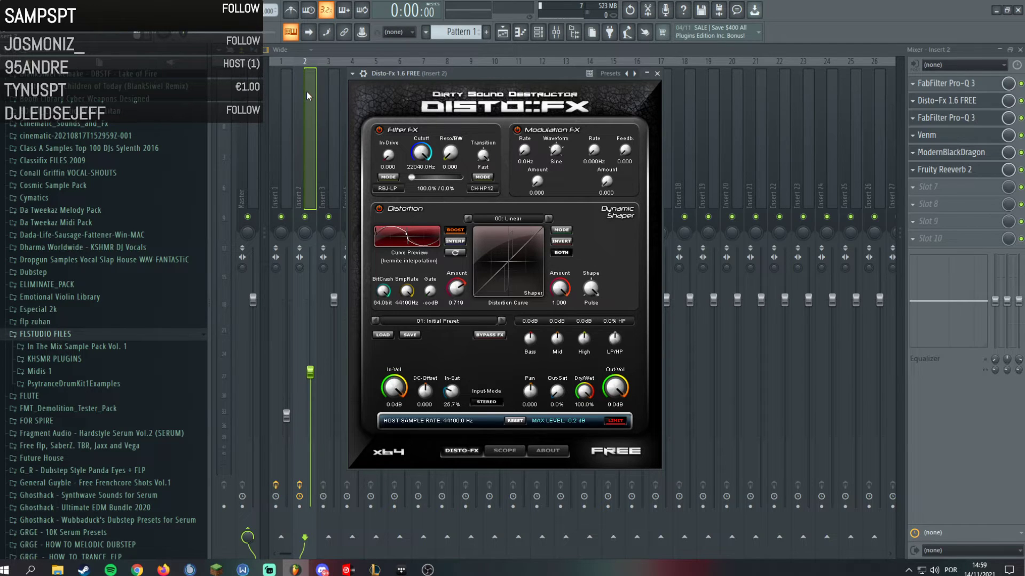
Load the Sidekick_vst preset file from the desktop plugins folder into slot 7 of mixer Insert 2.
left_click(955, 187)
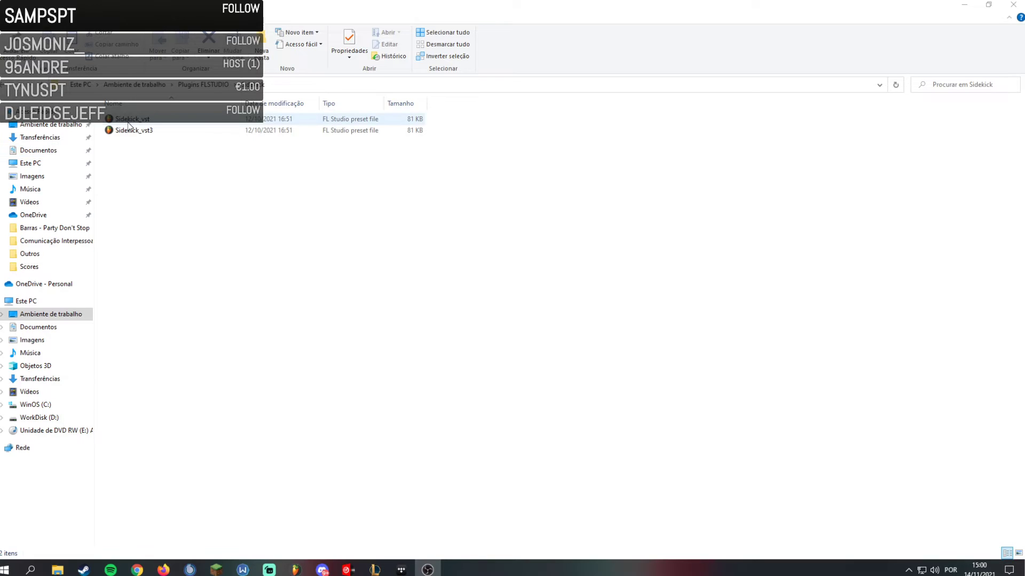
left_click_drag(131, 125, 616, 314)
left_click_drag(474, 236, 957, 184)
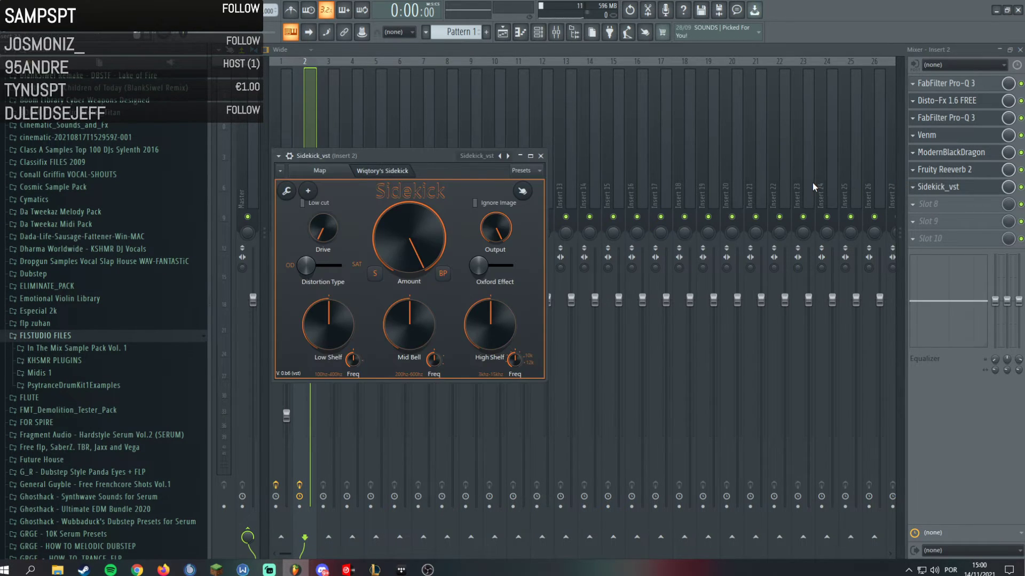
left_click_drag(419, 156, 566, 141)
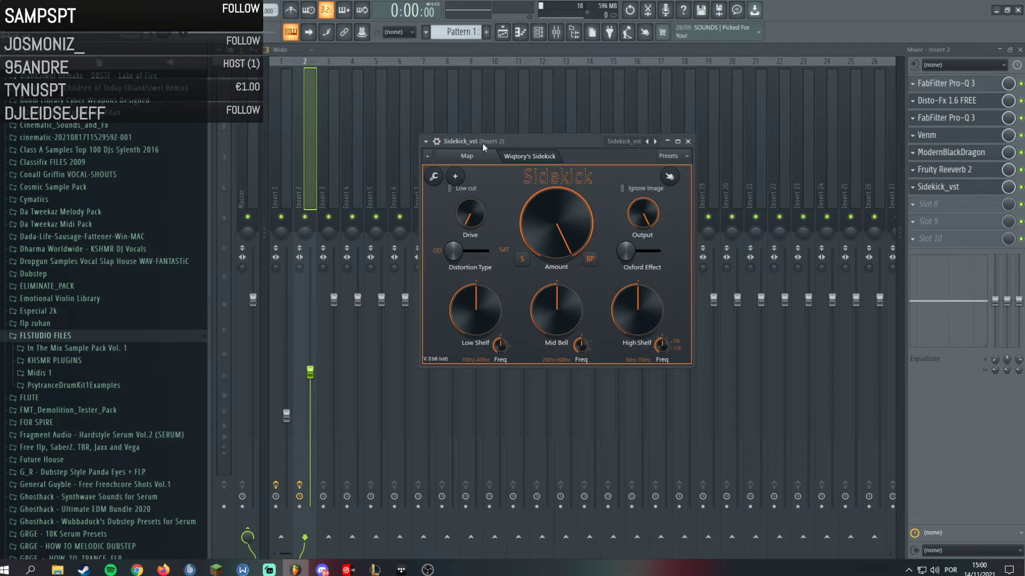
Examine Sidekick's Patcher map and read through the introduction page of its manual.
left_click(488, 159)
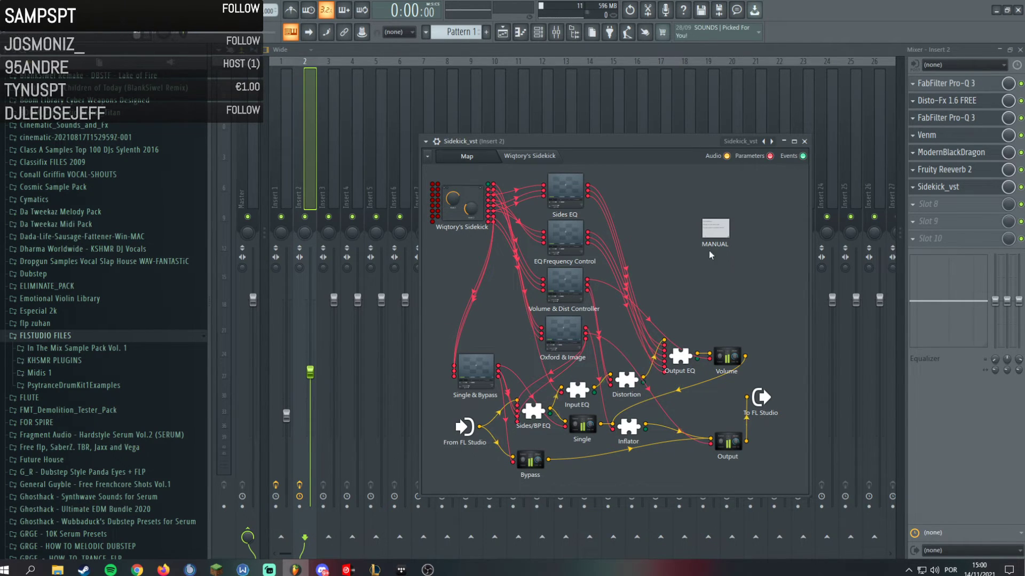
left_click(715, 229)
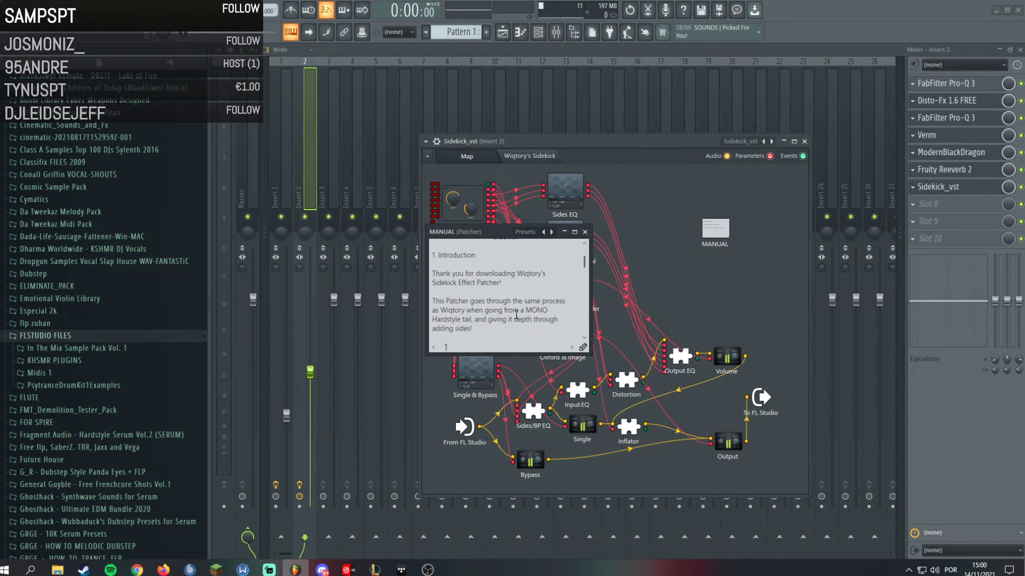
scroll(515, 315, "down", 3)
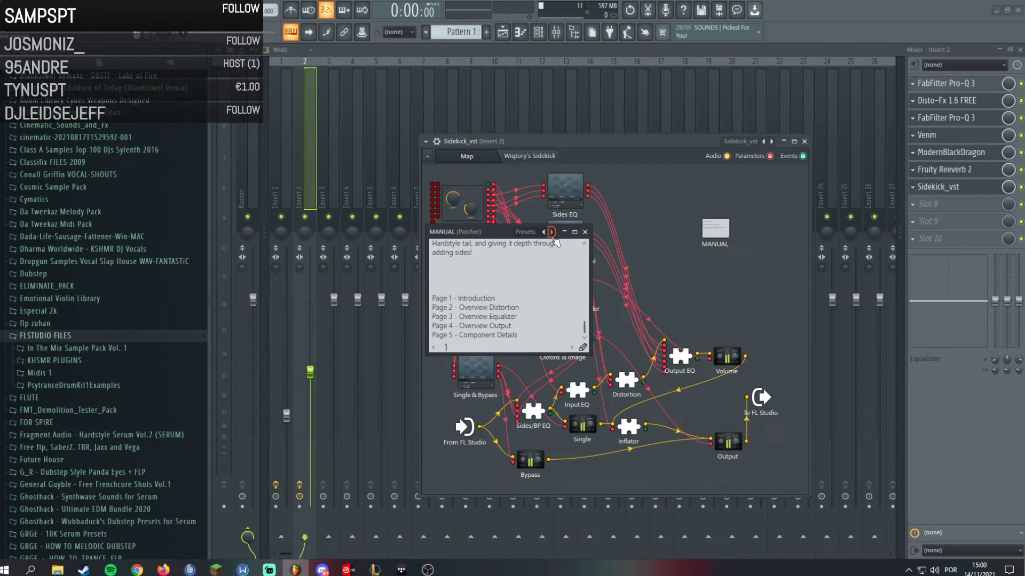
left_click(584, 232)
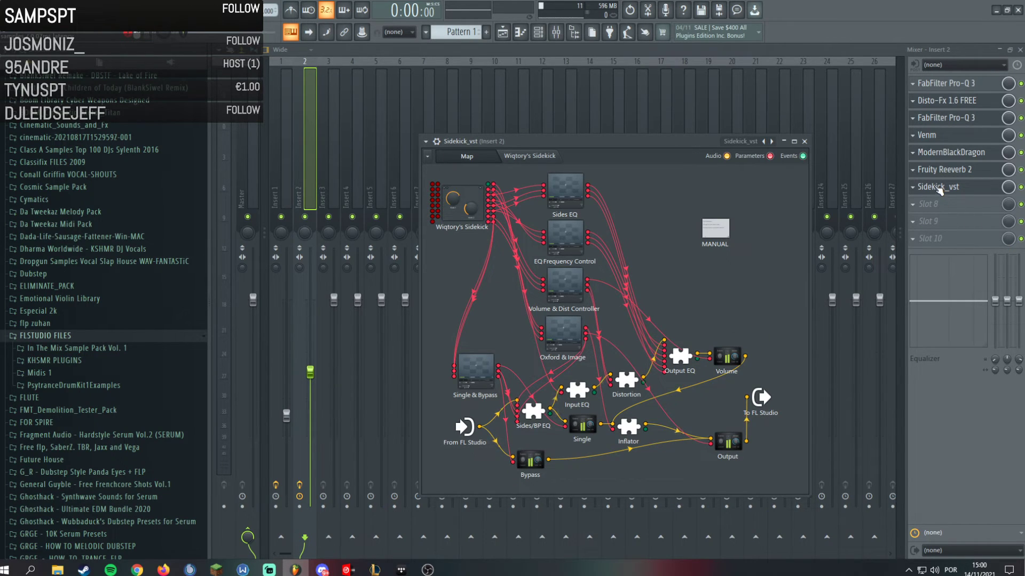
Delete the Sidekick_vst effect from slot 7 of Insert 2.
left_click(913, 187)
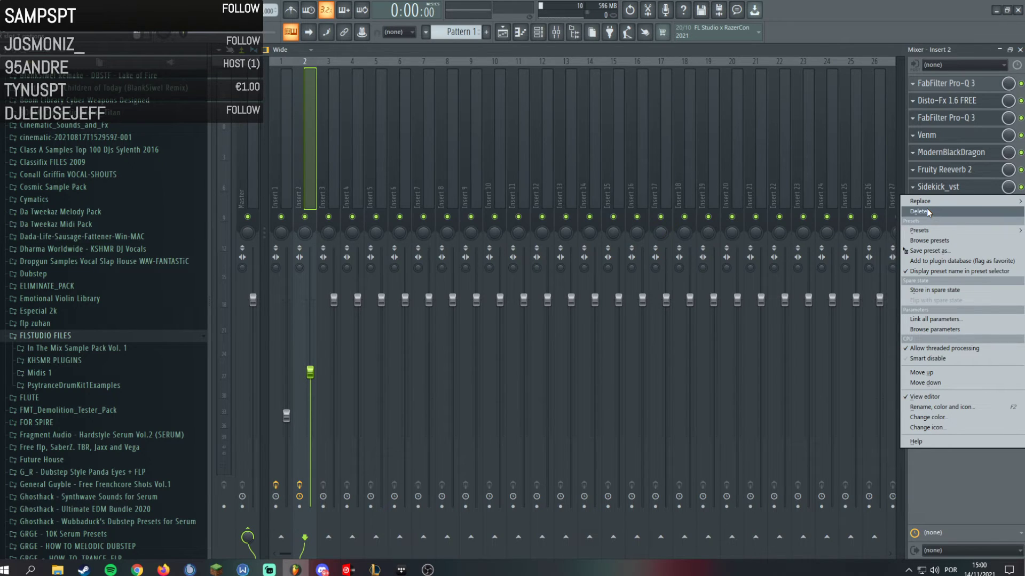
left_click(927, 211)
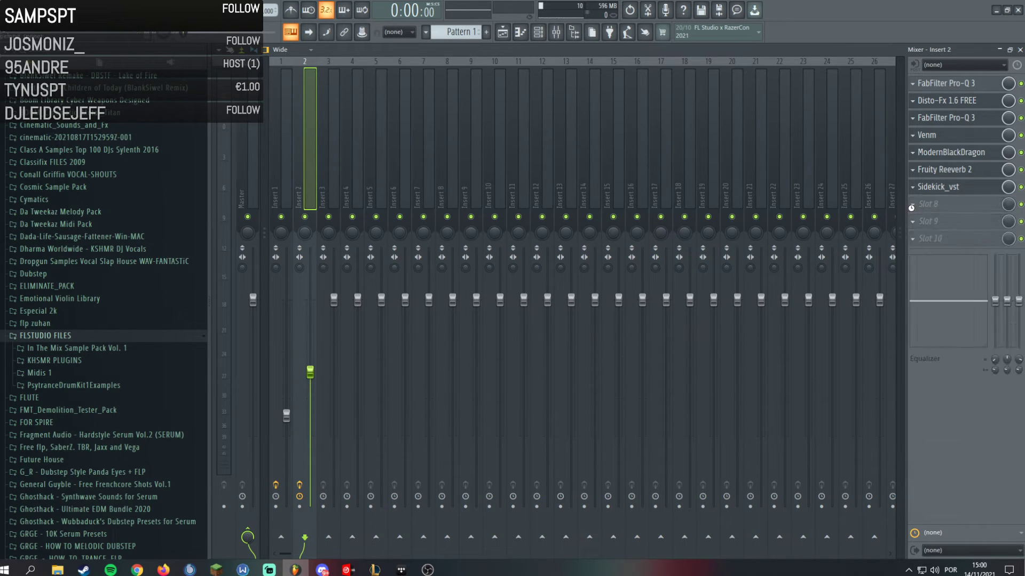
Return to the Playlist, preview Barras - Kick 1 from the clip's sample browser and cancel without loading a file.
left_click(503, 33)
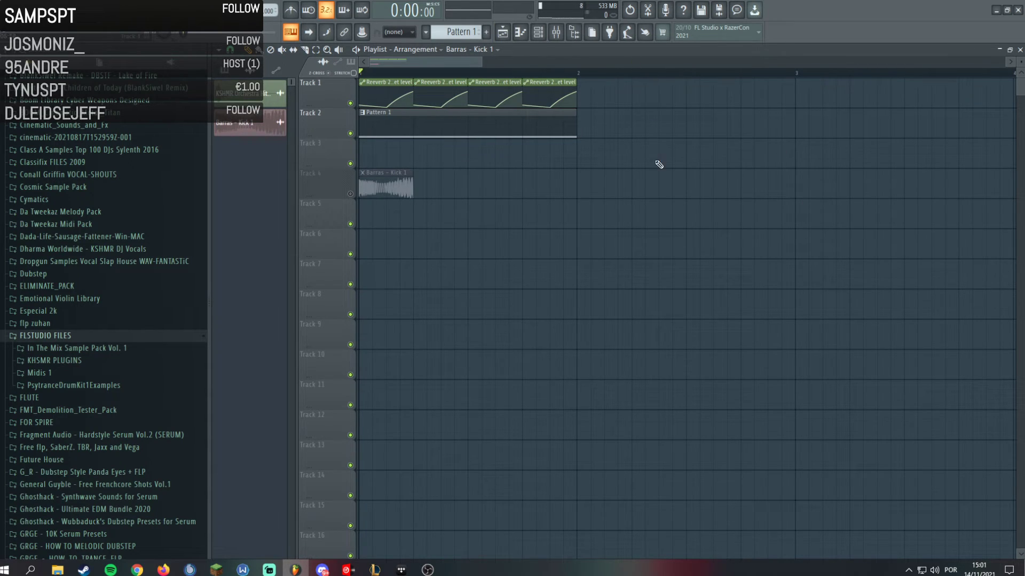
scroll(738, 252, "down", 2)
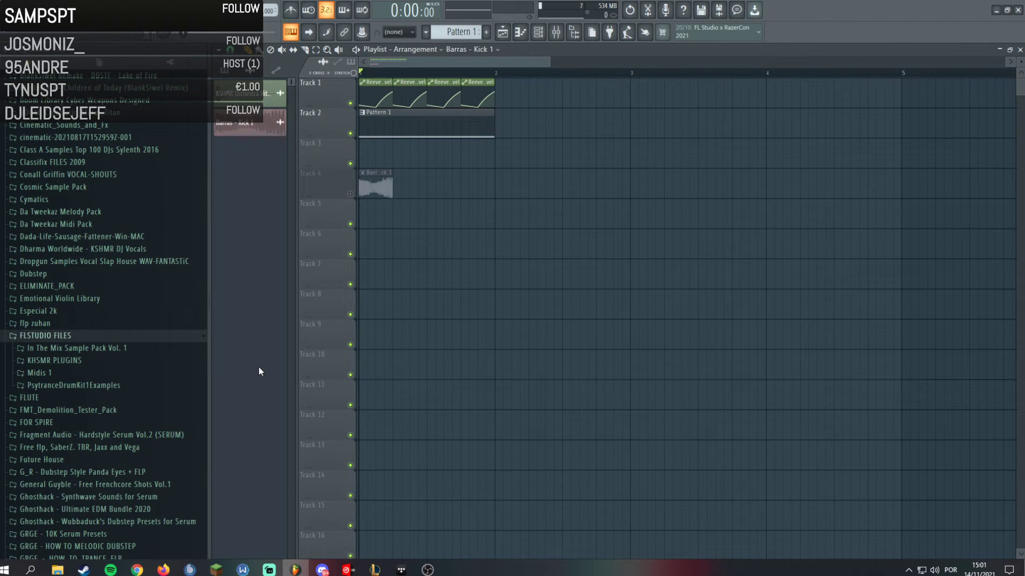
double_click(380, 195)
left_click(404, 215)
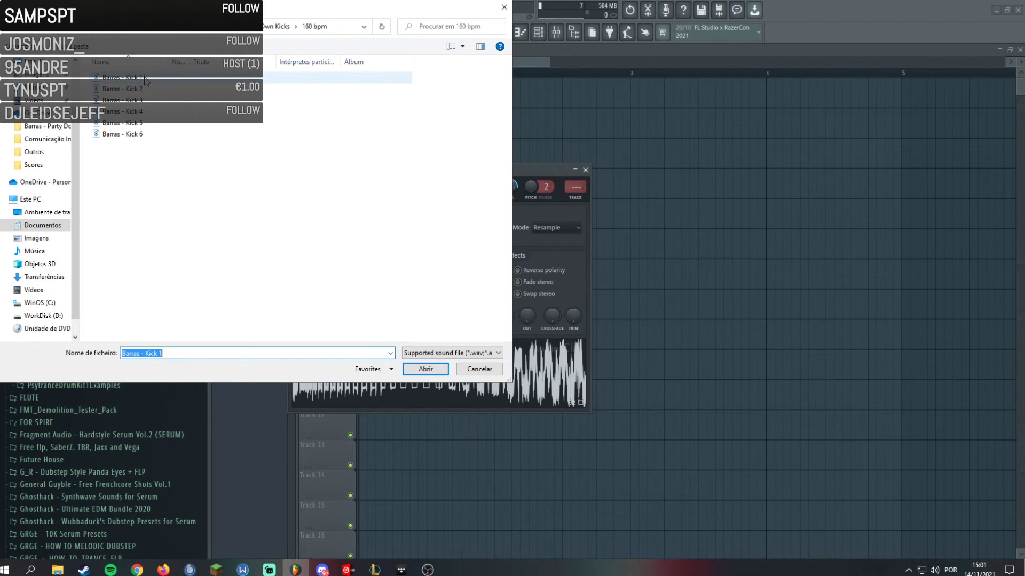
left_click(147, 80)
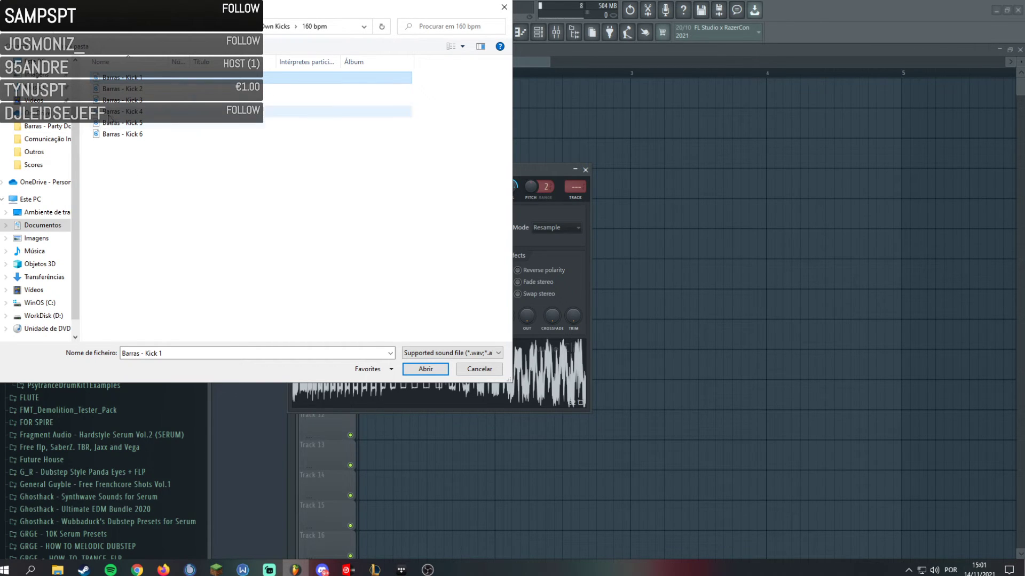
left_click(475, 368)
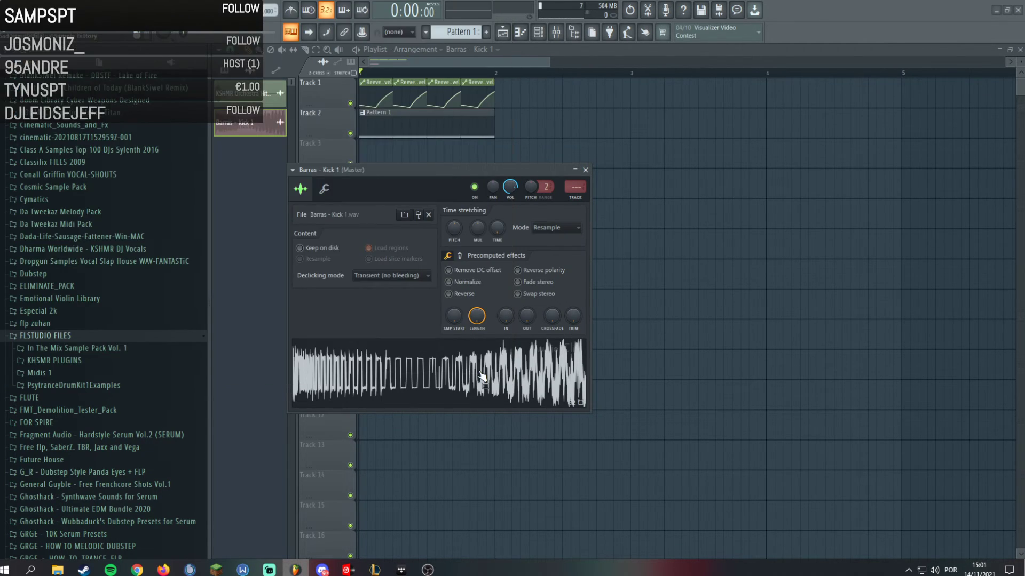